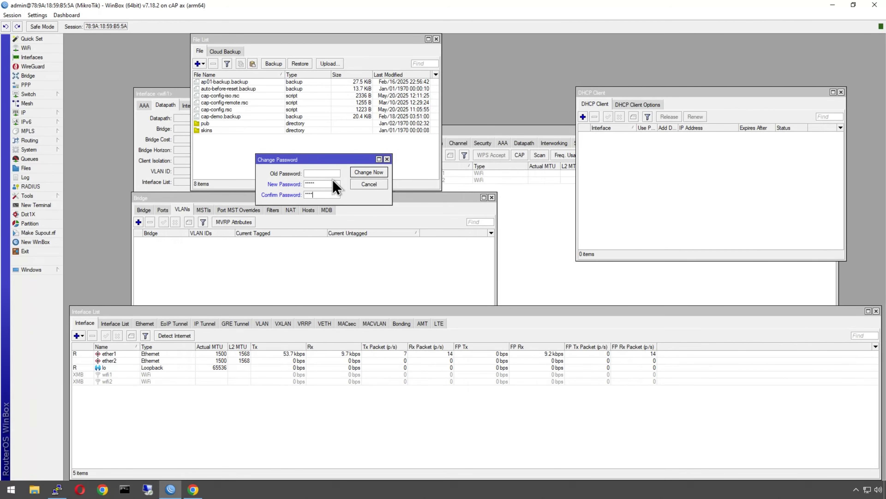
Submit the new account password and close all open windows in the session.
key("Return")
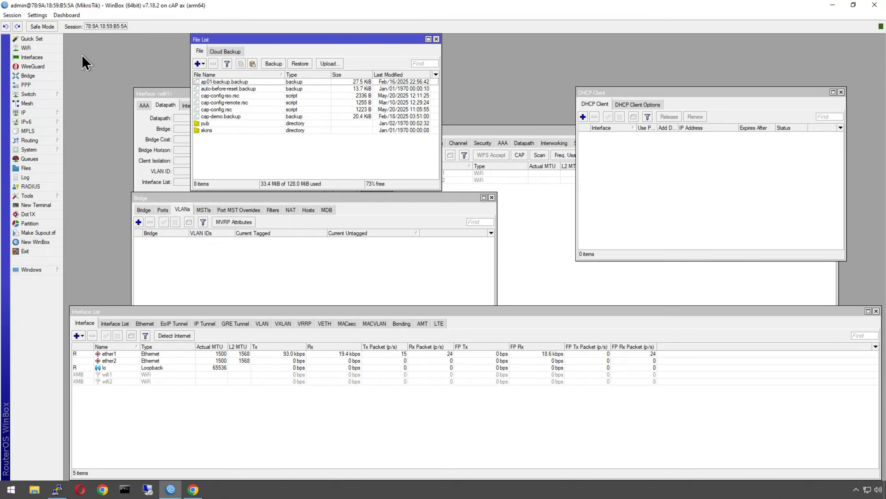
left_click(11, 15)
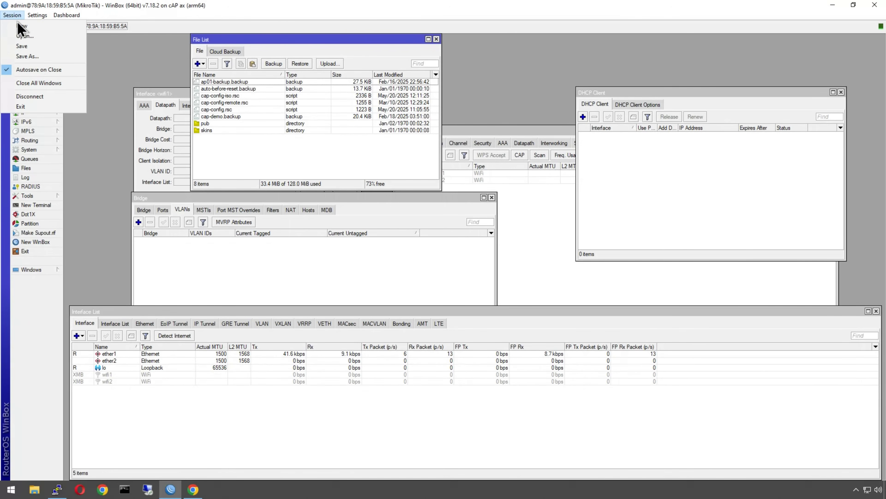
left_click(38, 82)
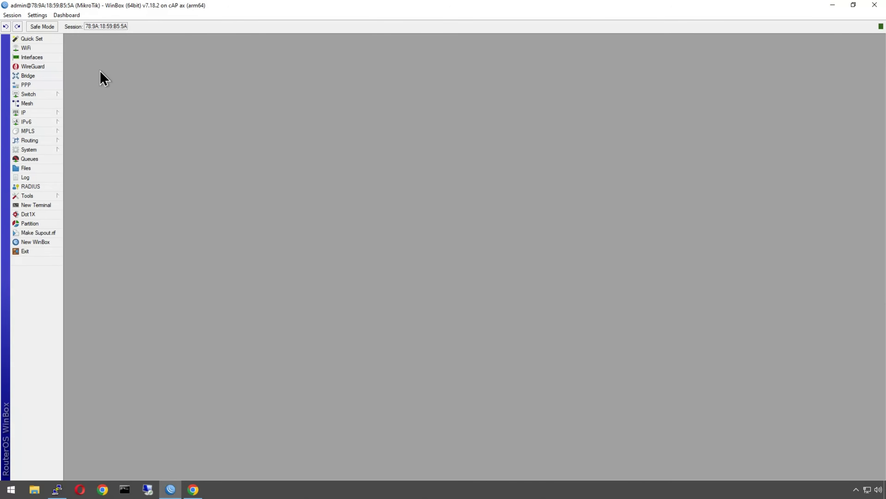
Set the device's system identity to CAP01-CTRL.
left_click(37, 150)
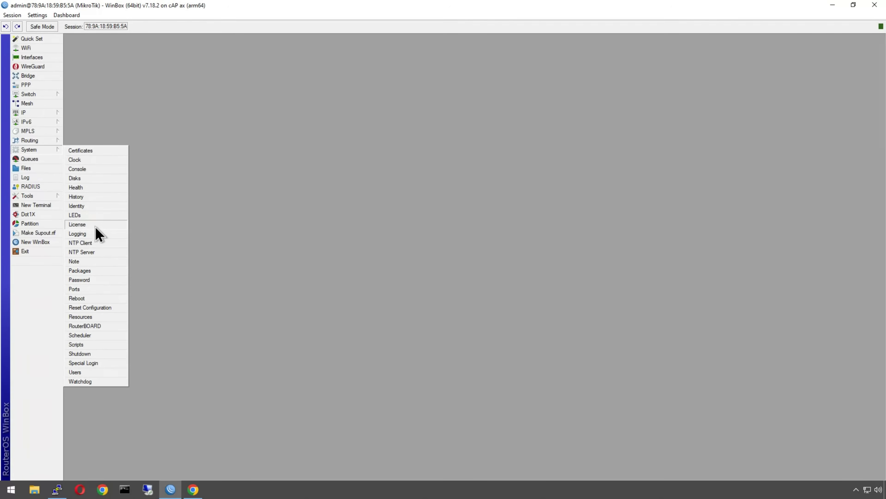
left_click(88, 206)
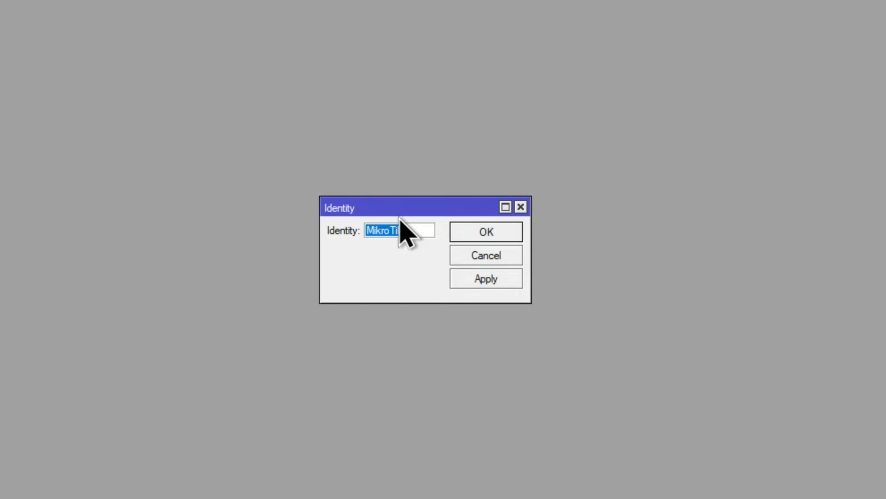
type("CAP01-CTRL")
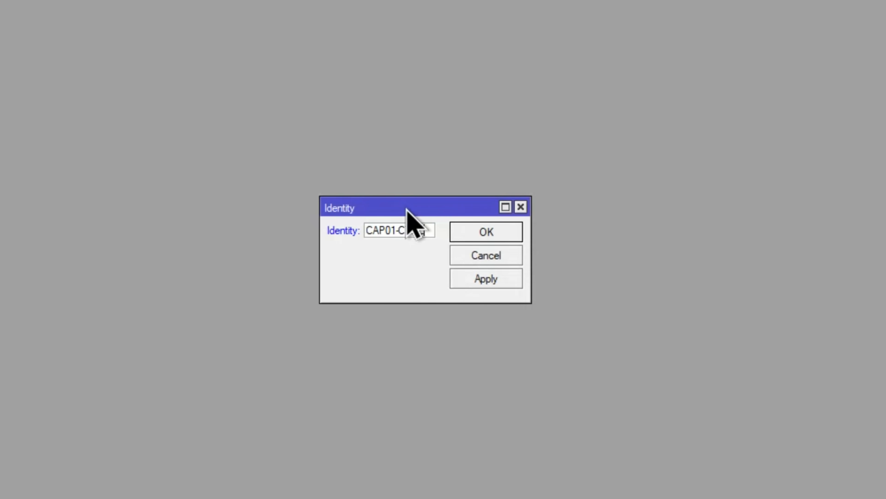
left_click(486, 231)
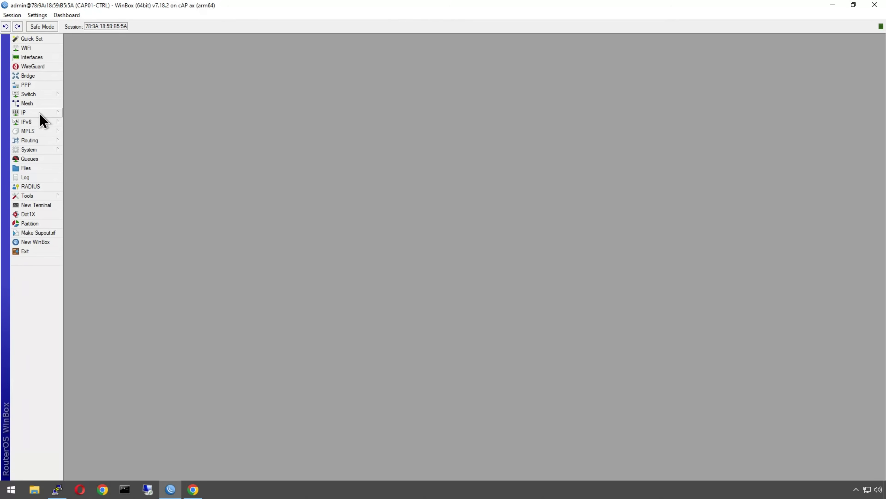
Create a new bridge interface named lan_bridge and apply it, keeping its settings window open beside the bridge list.
left_click(31, 77)
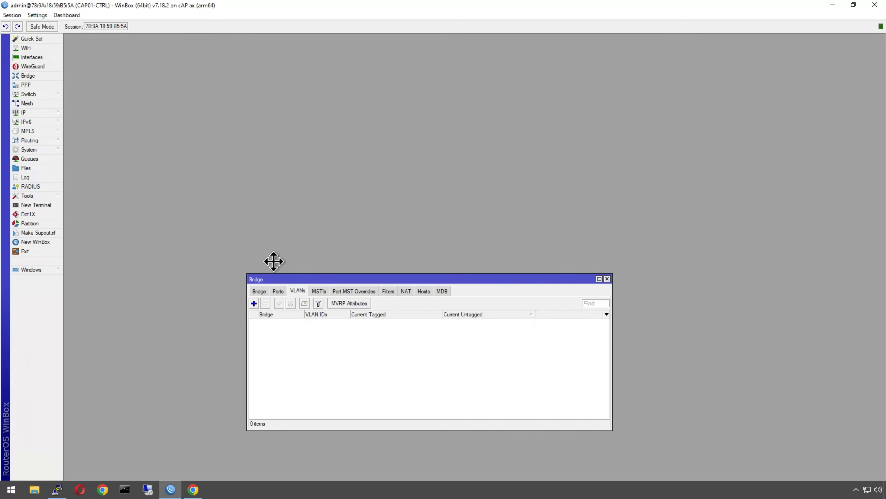
left_click_drag(273, 261, 166, 195)
left_click(185, 202)
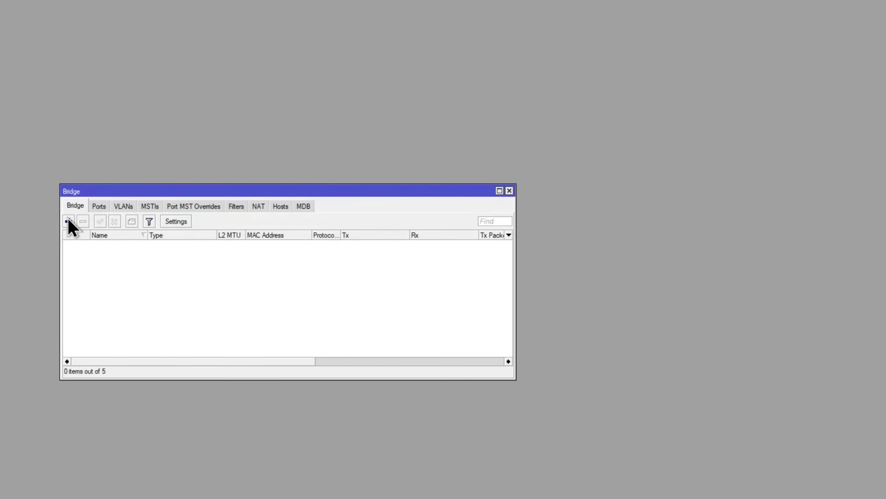
left_click(69, 221)
left_click(22, 43)
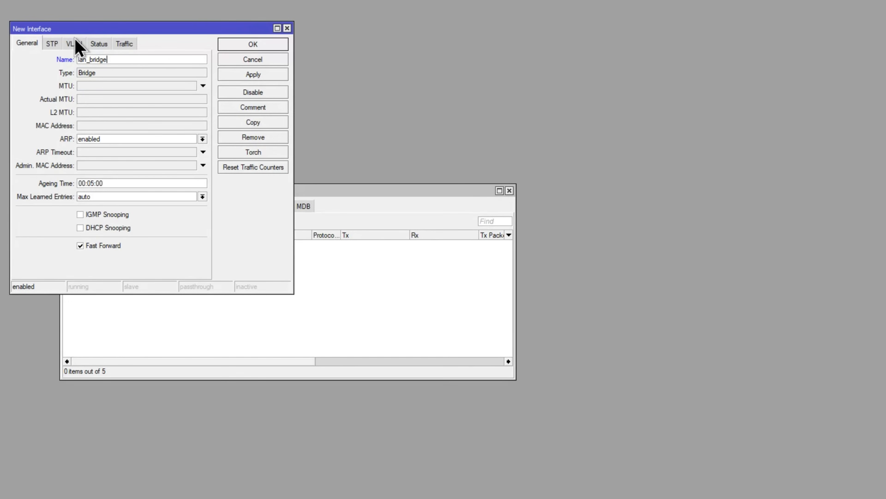
left_click(81, 49)
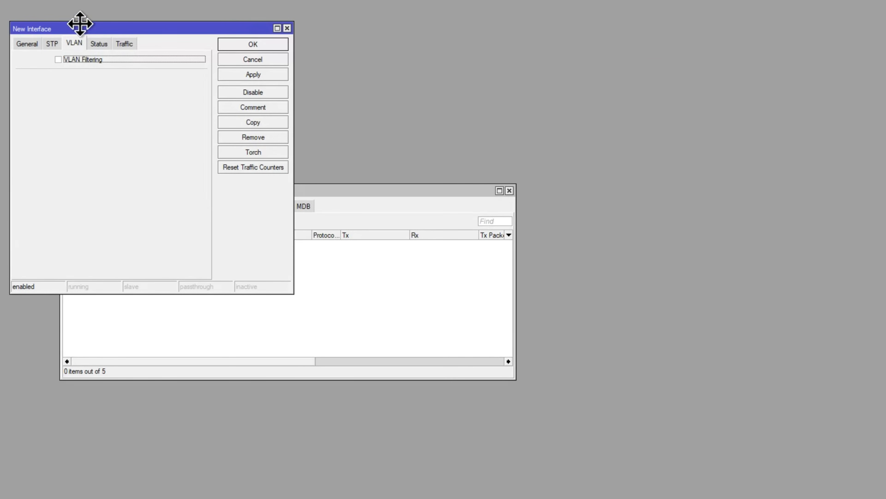
left_click_drag(79, 24, 670, 47)
left_click(619, 71)
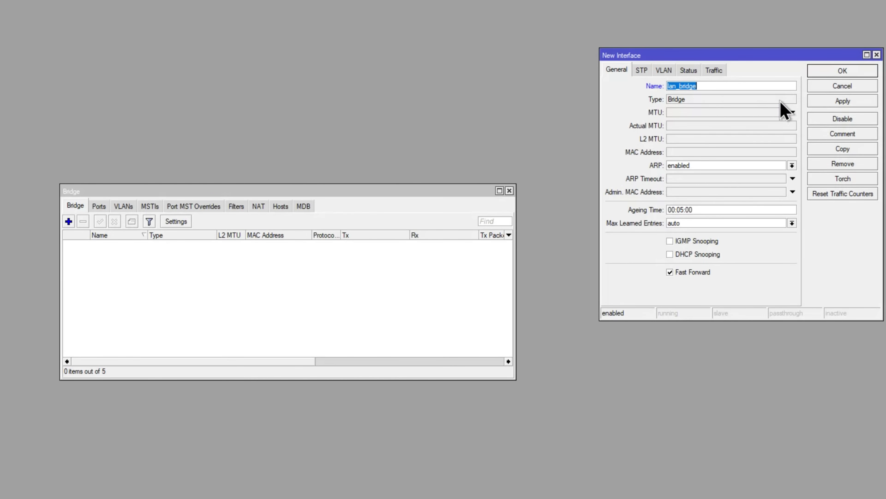
left_click(841, 102)
Set the STP protocol mode of lan_bridge to none, apply it, and display the bridge's VLAN filtering setting.
left_click(642, 71)
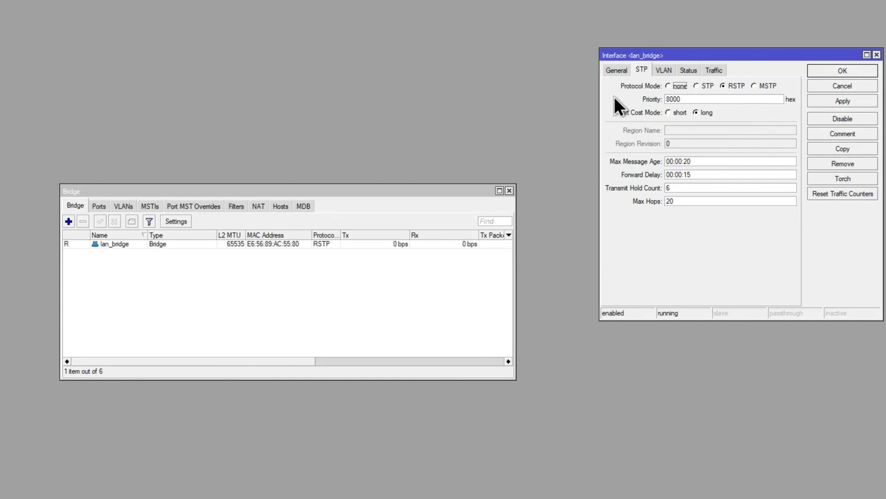
left_click(676, 87)
left_click(841, 102)
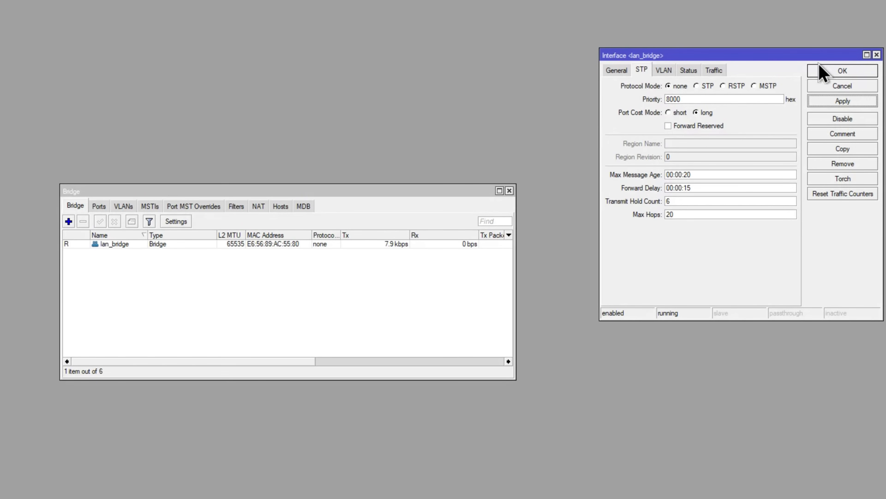
left_click(664, 70)
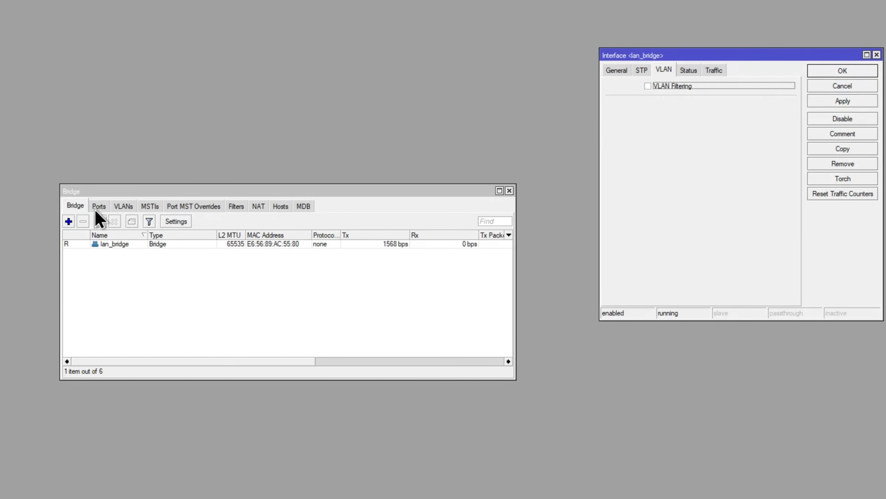
Add ether1 as a port of lan_bridge with PVID 10.
left_click(96, 209)
left_click(68, 221)
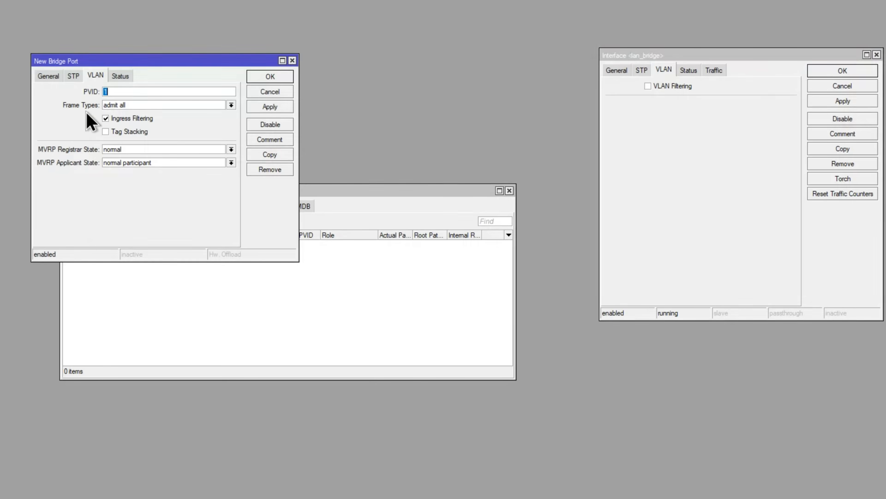
left_click(49, 79)
left_click(110, 92)
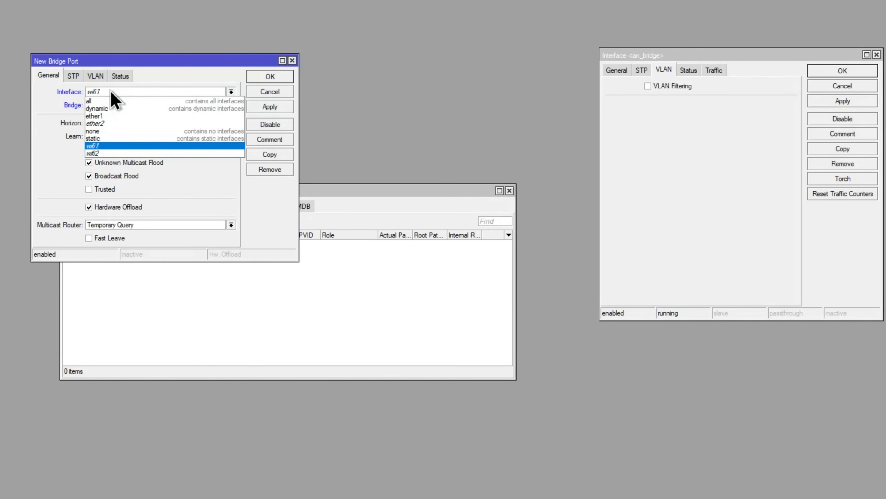
left_click(107, 116)
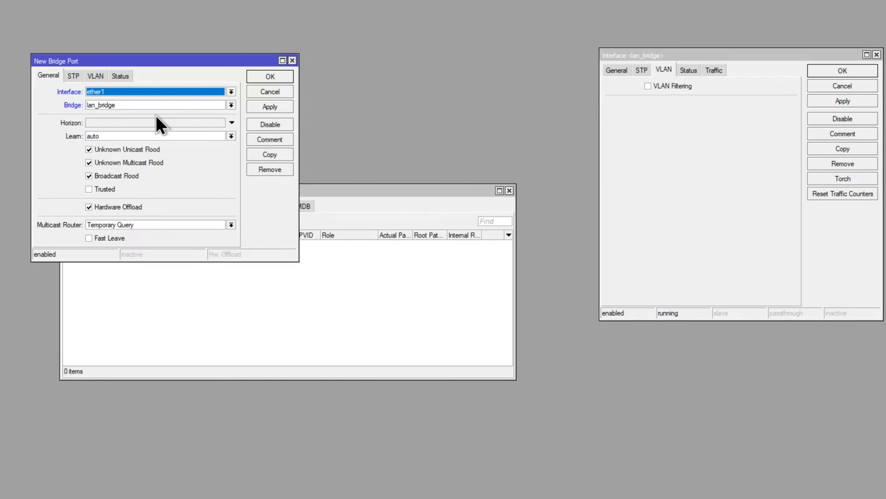
left_click(96, 76)
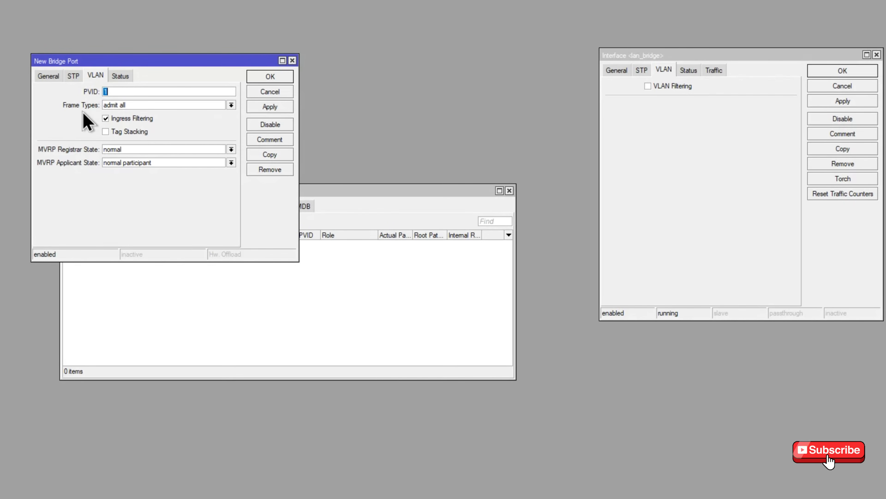
type("10")
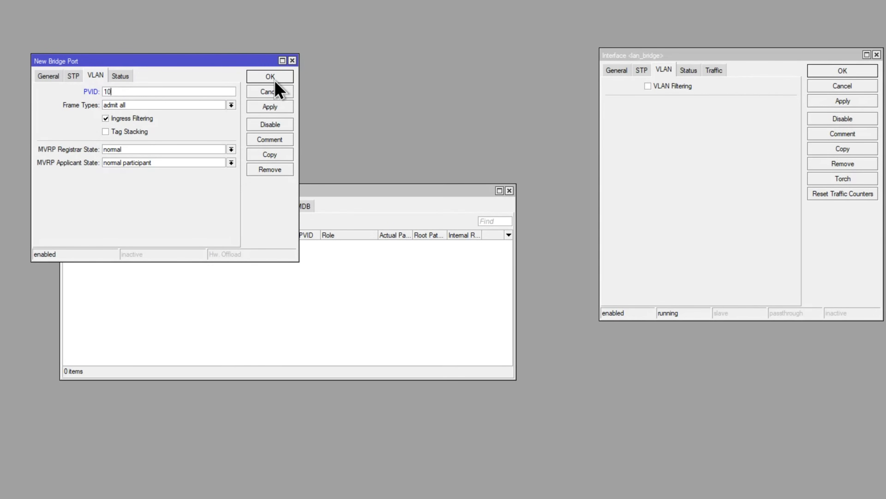
left_click(265, 77)
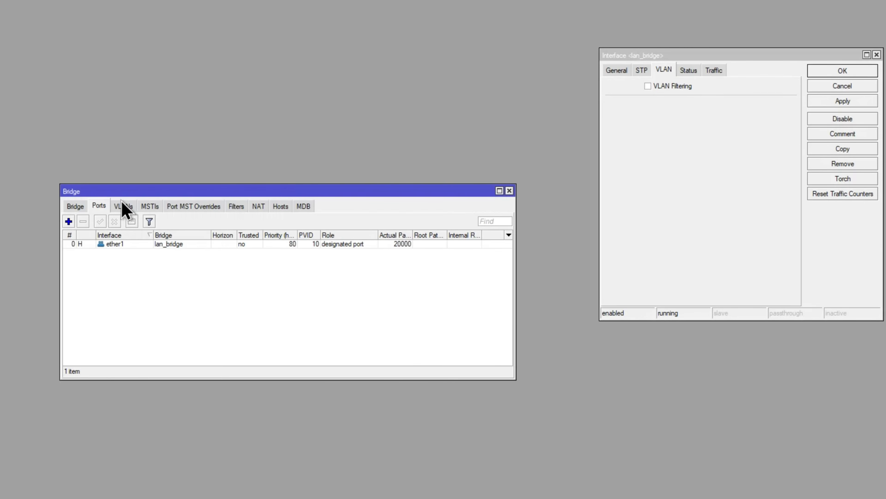
Add a bridge VLAN entry on lan_bridge for VLAN ID 10, with lan_bridge tagged and ether1 untagged.
left_click(122, 207)
left_click(68, 222)
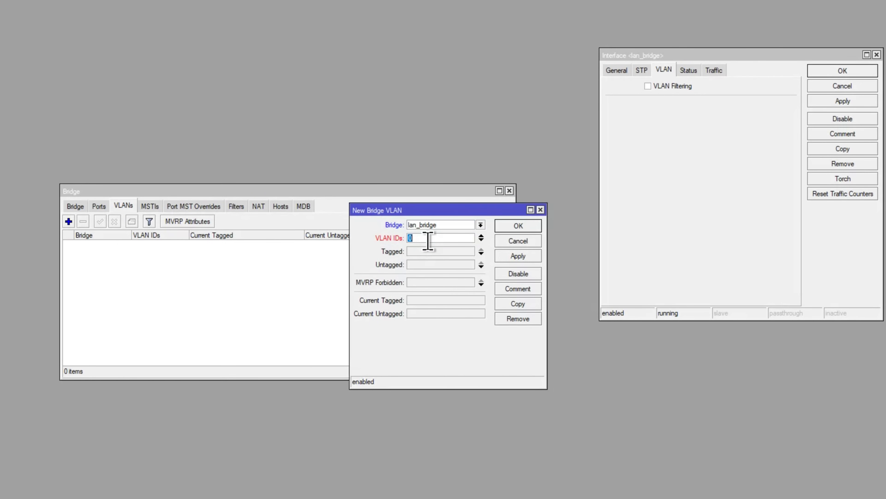
type("10")
left_click(481, 253)
left_click(470, 251)
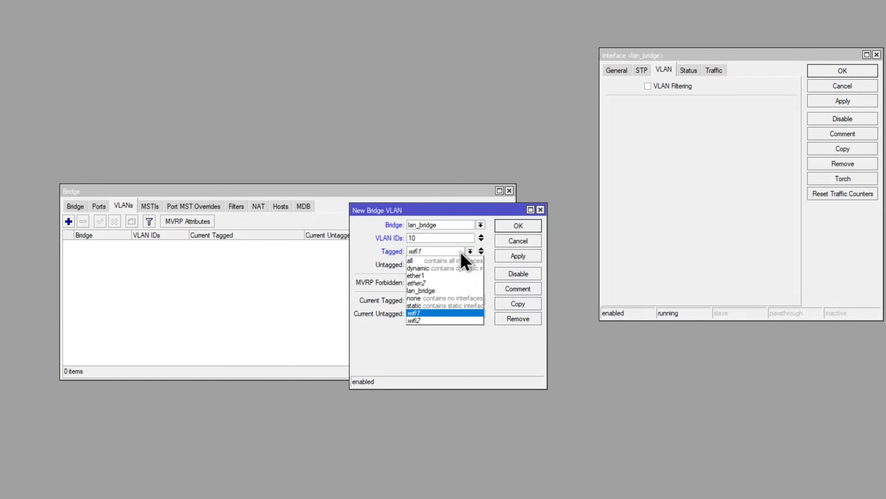
left_click(432, 290)
left_click(481, 265)
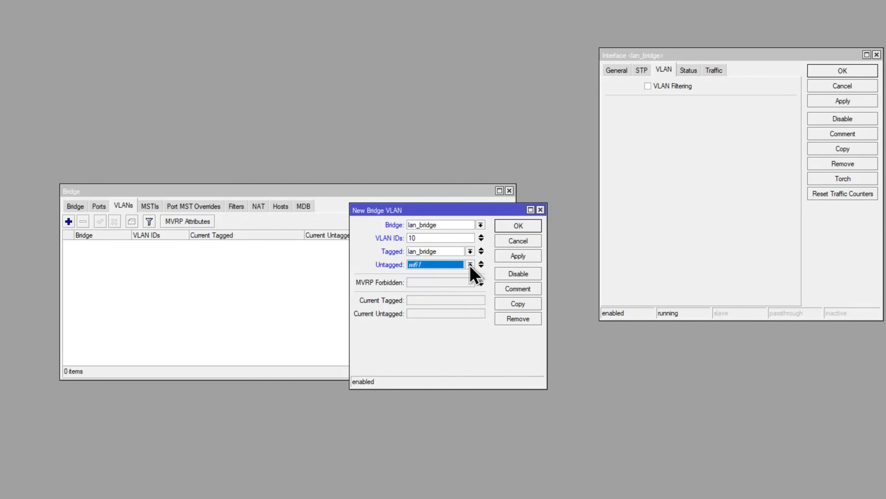
left_click(470, 264)
left_click(432, 289)
left_click(518, 233)
Start another bridge VLAN entry on lan_bridge with VLAN IDs 20 and 30.
left_click(69, 221)
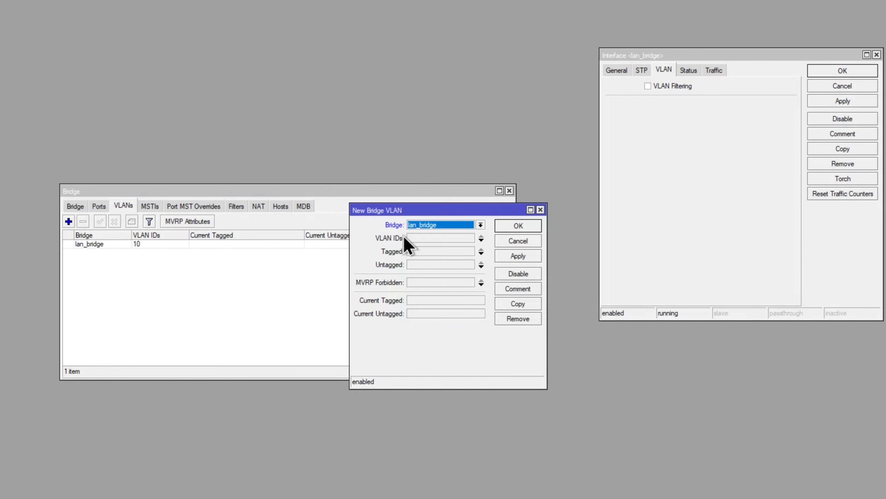
left_click(438, 225)
left_click(437, 233)
left_click(429, 238)
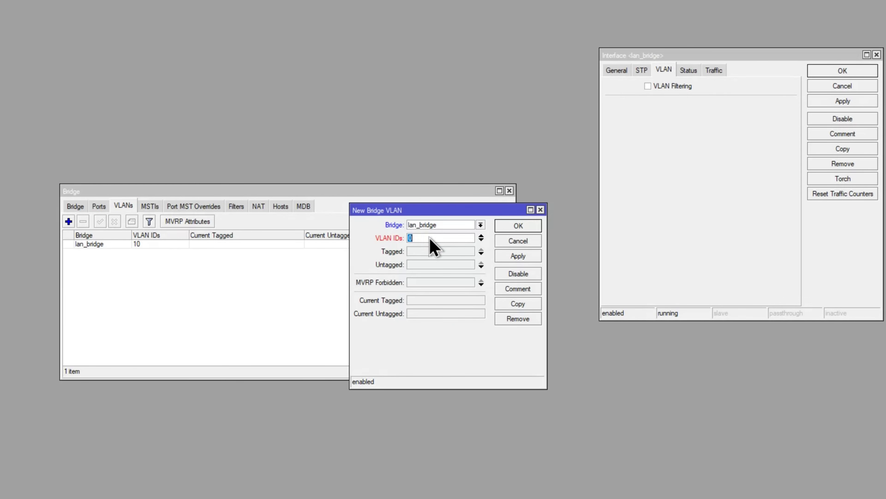
type("1")
type("20")
left_click(482, 240)
type("30")
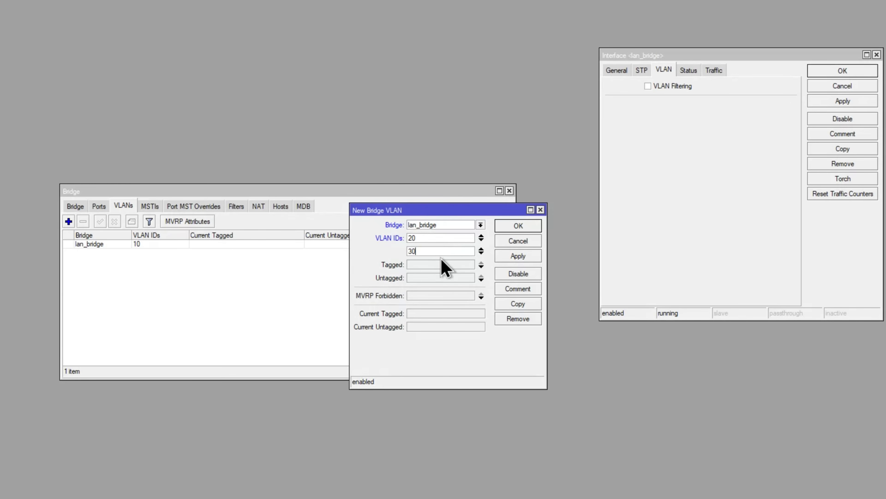
Set ether1 and lan_bridge as tagged in the new VLAN entry and save it.
left_click(443, 265)
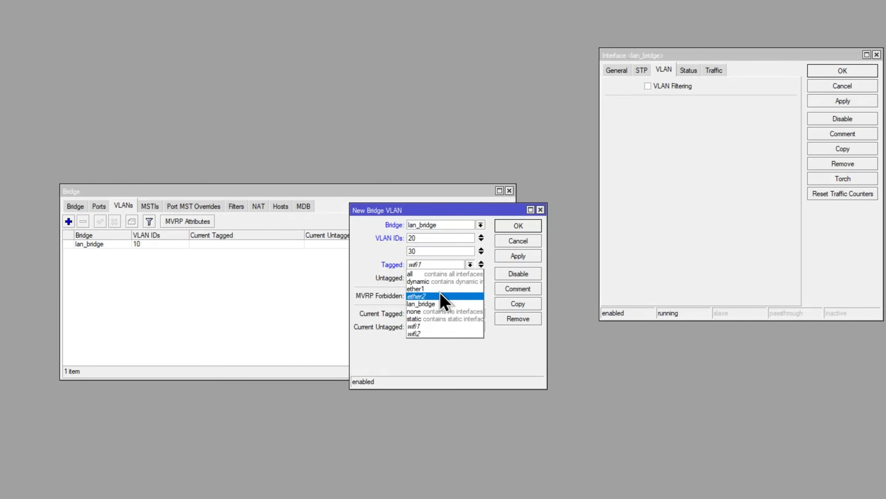
left_click(439, 289)
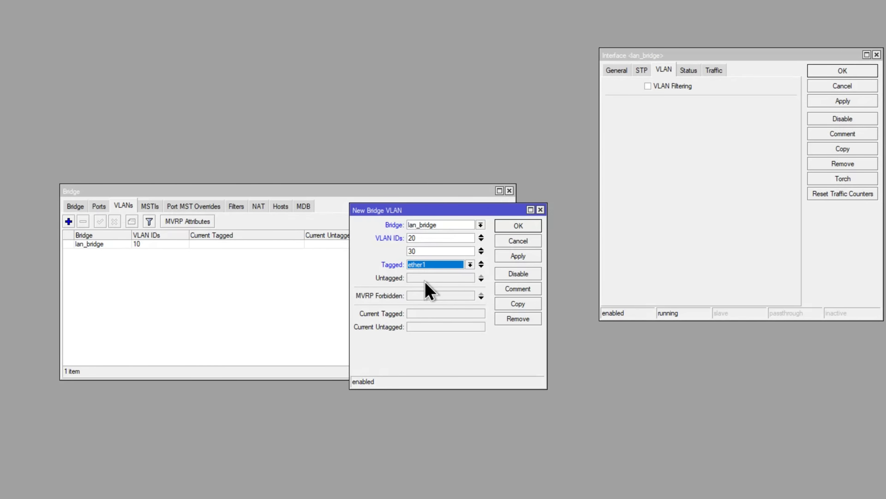
left_click(481, 267)
left_click(439, 278)
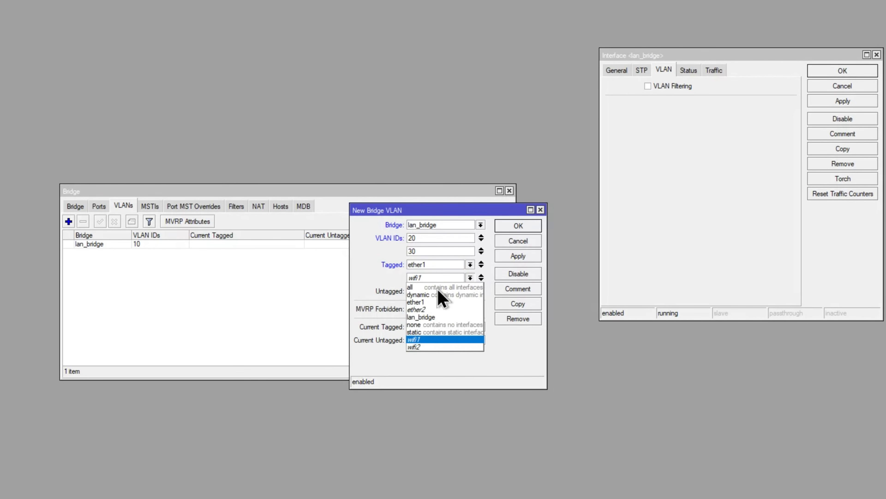
left_click(434, 311)
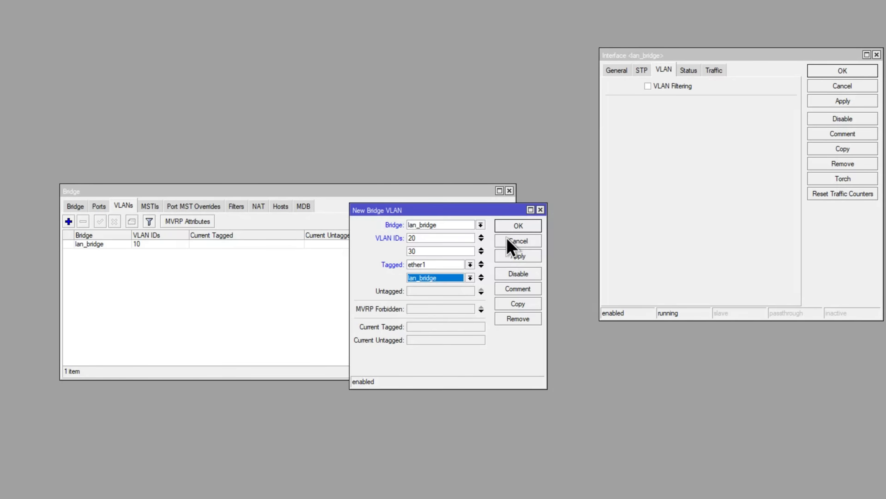
left_click(517, 226)
Check the tagged and untagged ports of the VLAN 10 entry.
double_click(164, 244)
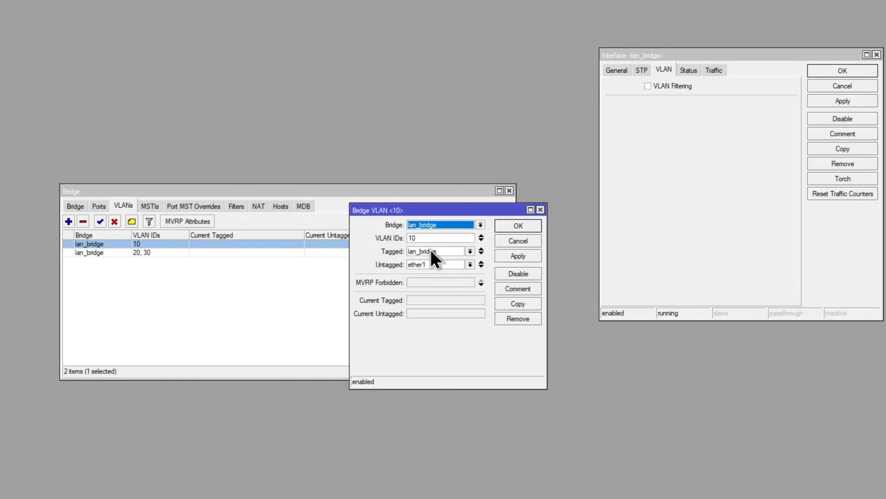
left_click(519, 226)
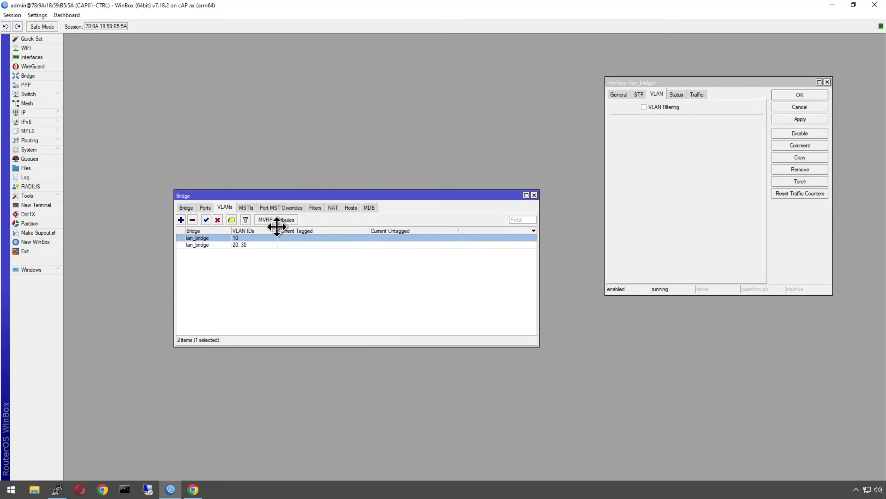
Create a VLAN interface named vlan10::MGMT with VLAN ID 10 on lan_bridge.
left_click_drag(269, 195, 229, 303)
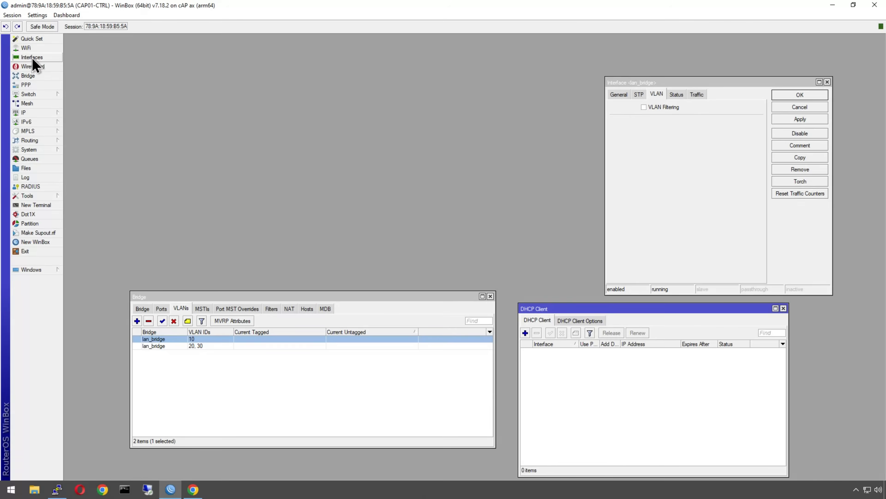
left_click(31, 58)
left_click(79, 167)
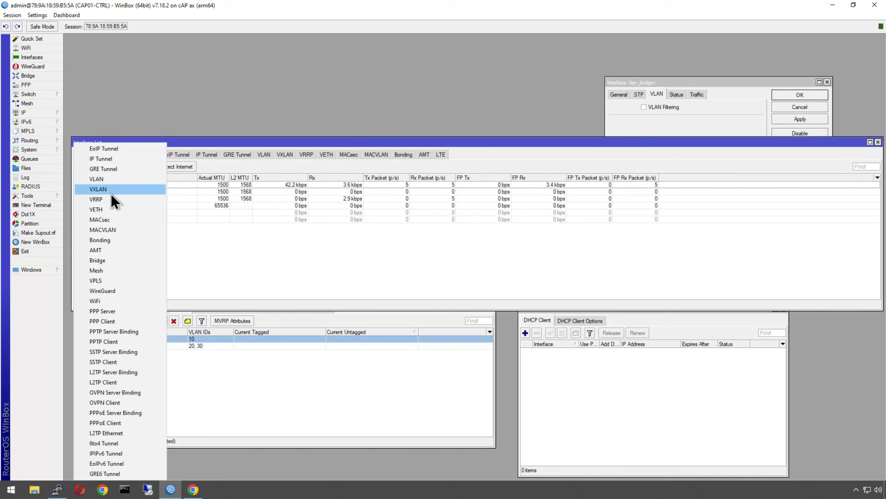
left_click(105, 182)
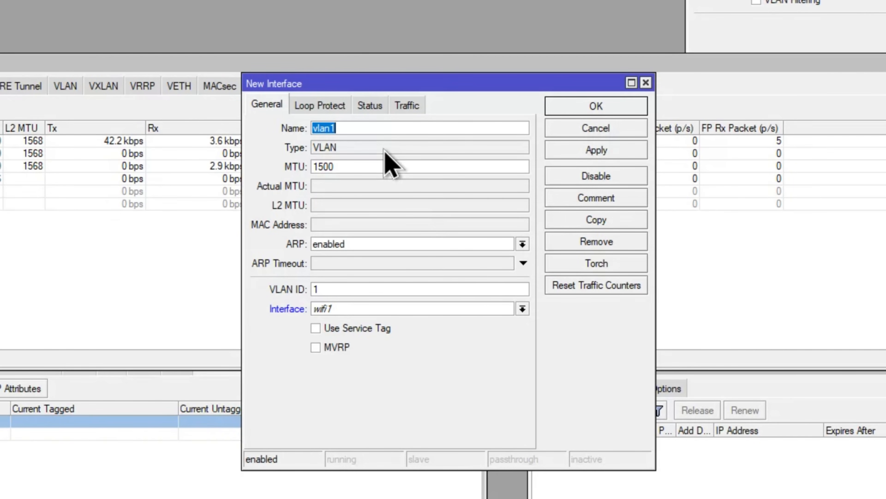
type("0::MGMT")
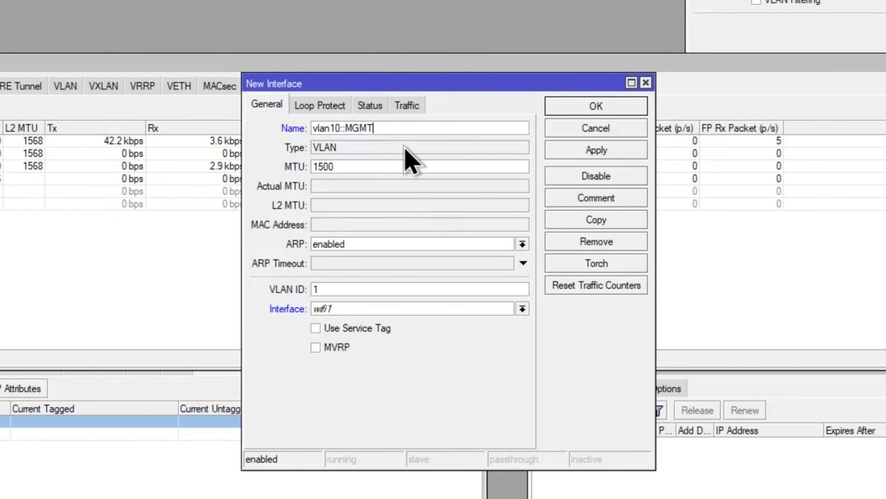
left_click(333, 288)
type("0")
left_click(328, 309)
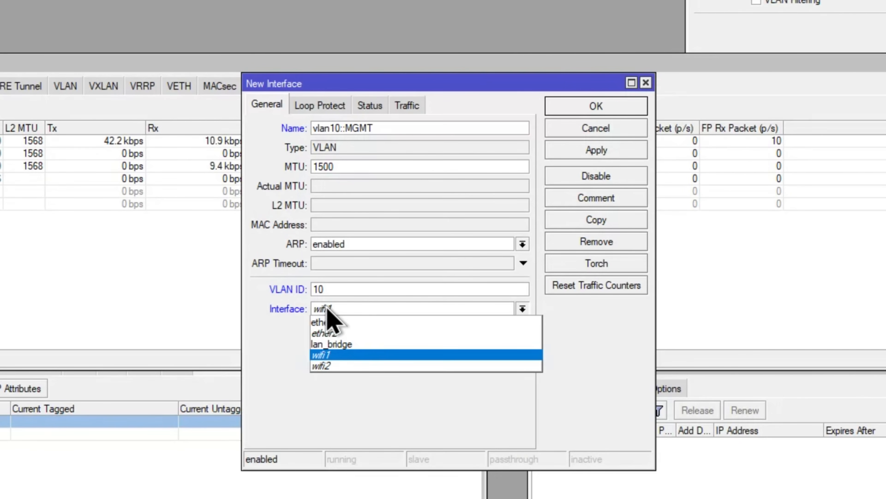
left_click(376, 345)
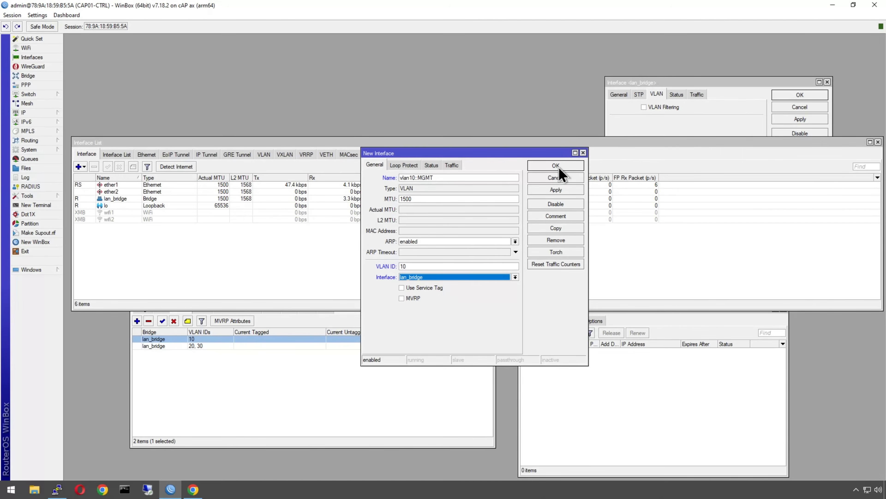
left_click(559, 167)
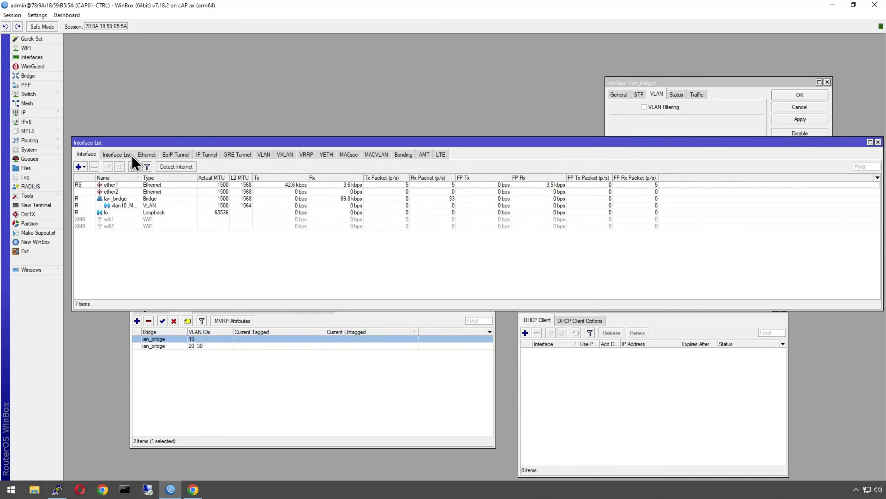
Add a DHCP client on the vlan10::MGMT interface, keeping peer DNS, peer NTP and the default route enabled.
left_click_drag(127, 142, 122, 98)
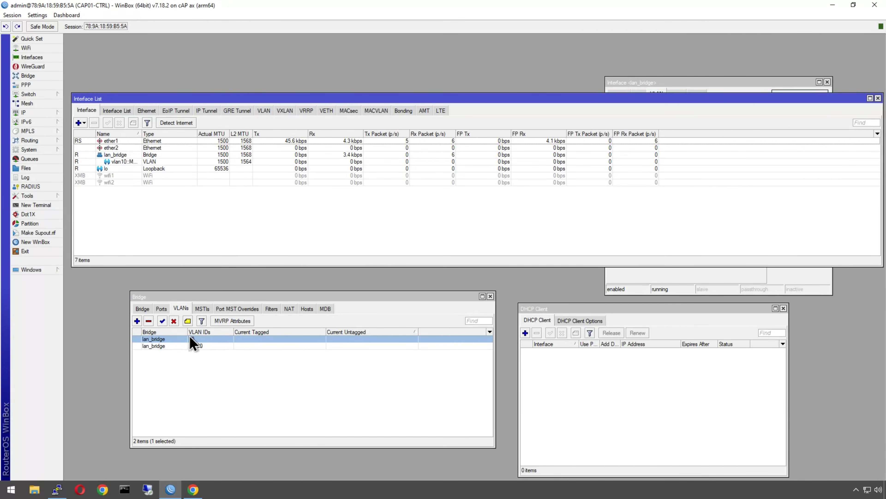
left_click(525, 333)
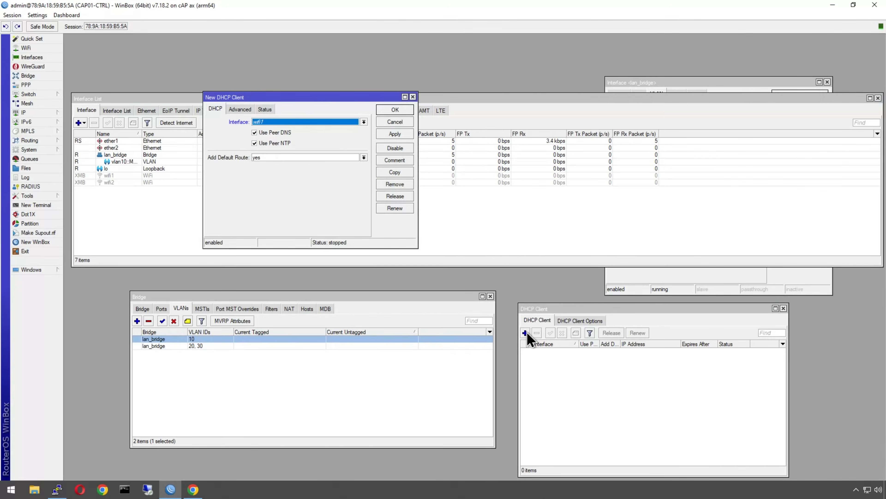
left_click_drag(294, 103, 494, 309)
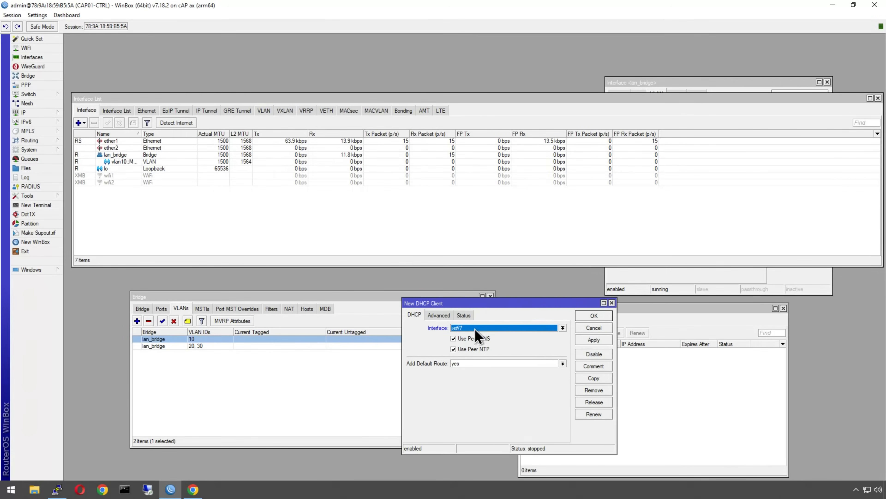
left_click(472, 329)
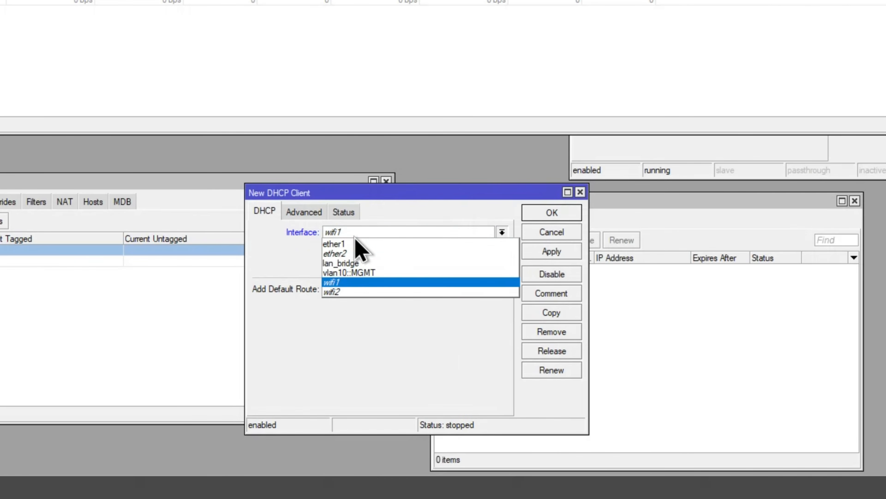
left_click(349, 273)
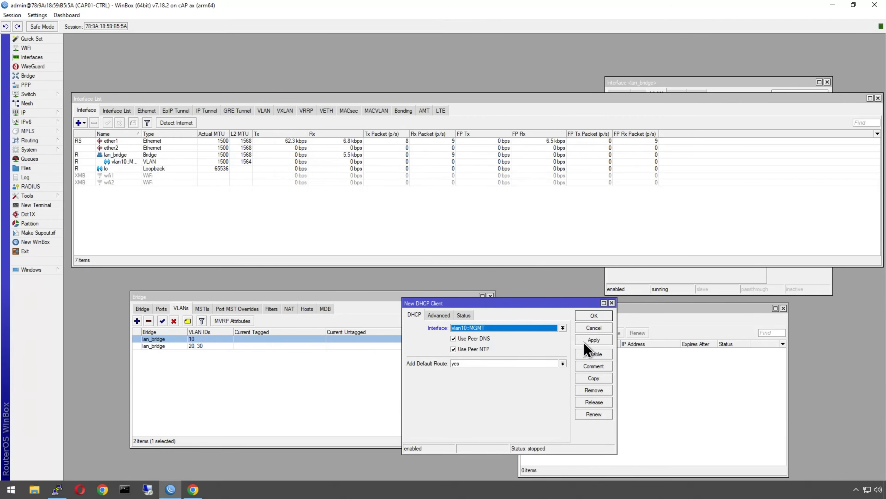
left_click(593, 341)
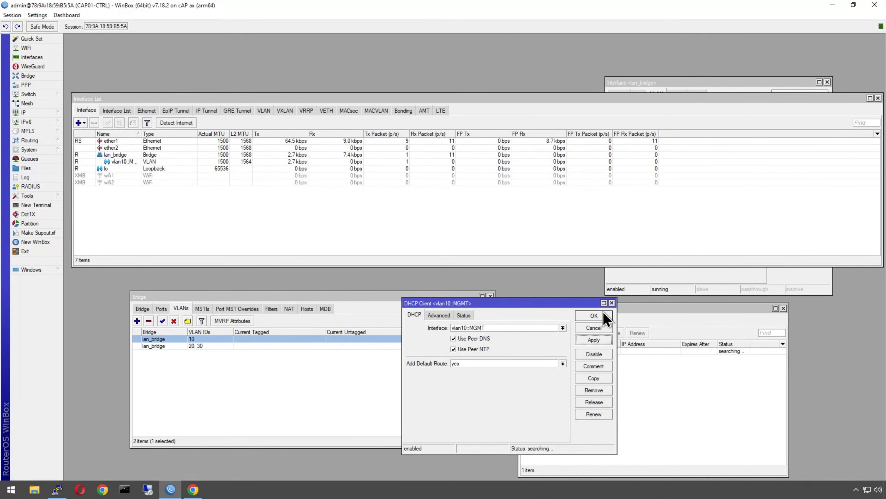
left_click_drag(591, 306, 719, 311)
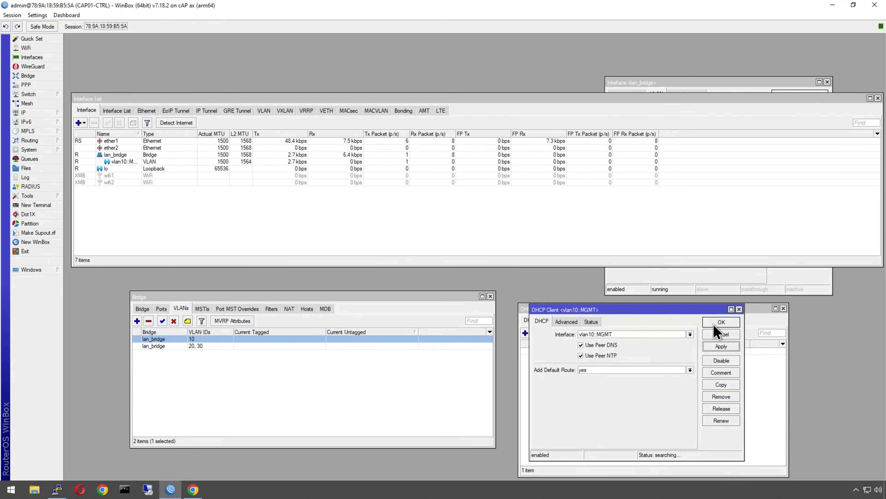
Enable VLAN filtering on lan_bridge, set its frame types to admit only VLAN tagged, and save the changes.
left_click(633, 86)
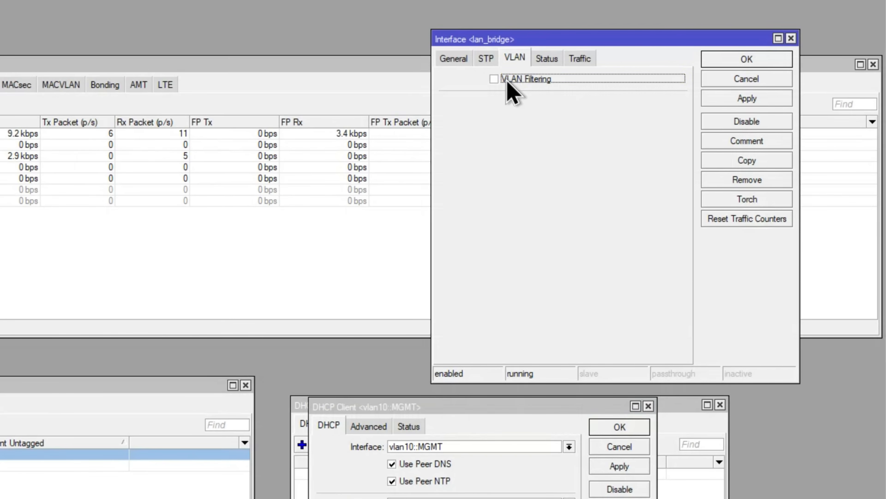
left_click(644, 108)
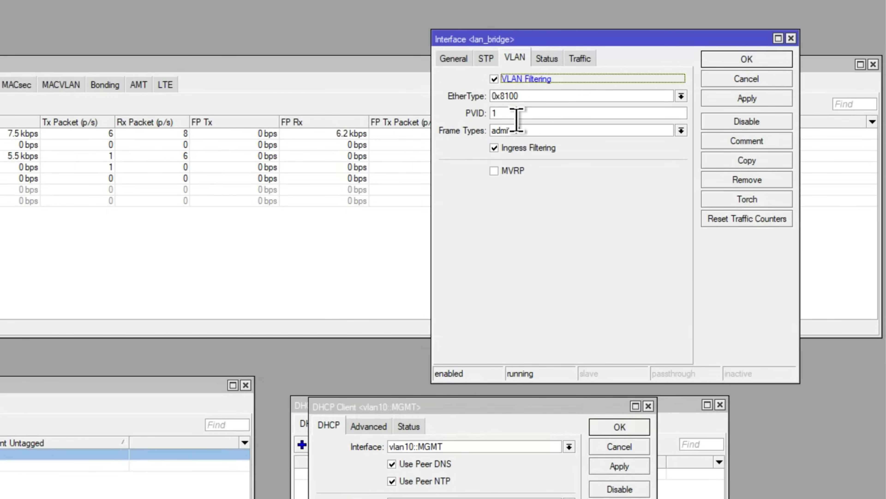
left_click(520, 130)
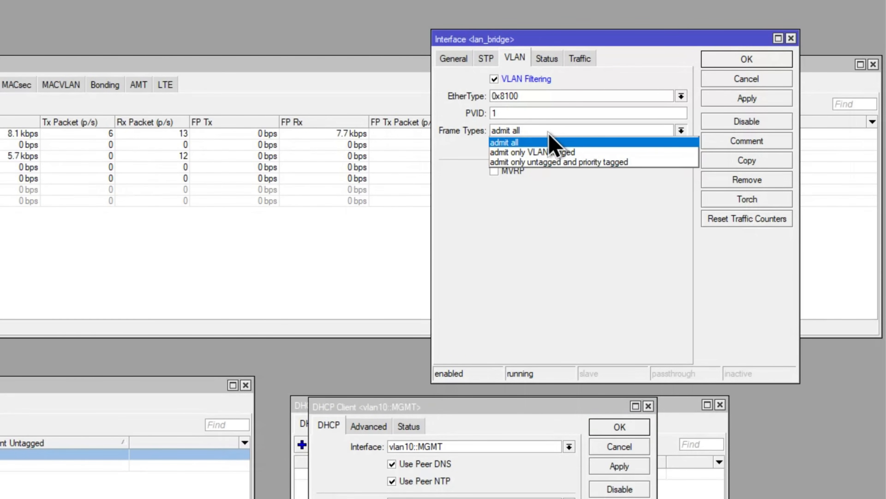
left_click(541, 152)
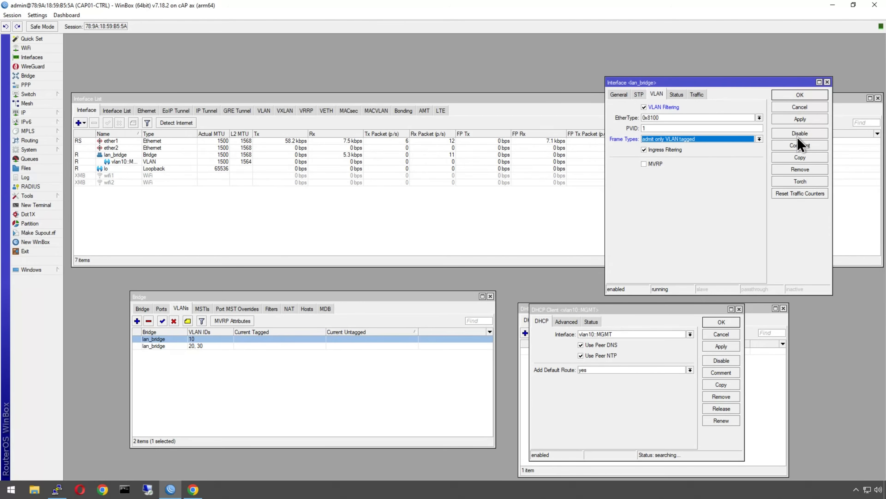
left_click(793, 121)
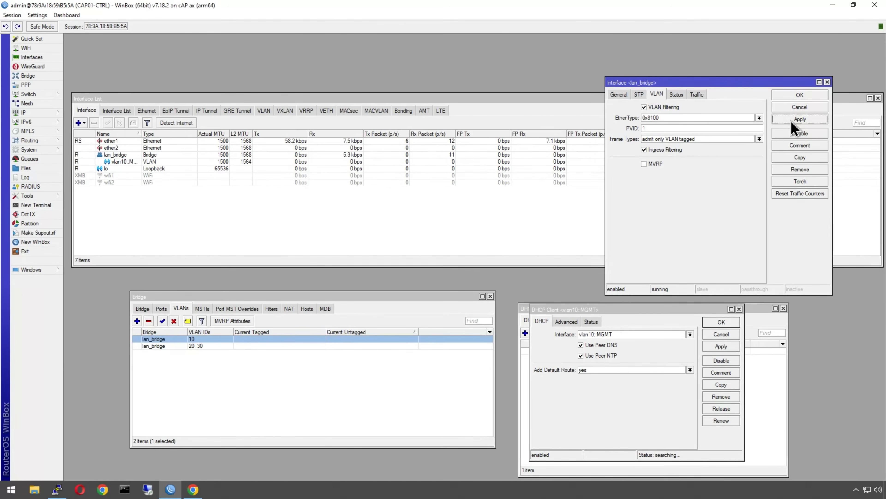
left_click(788, 98)
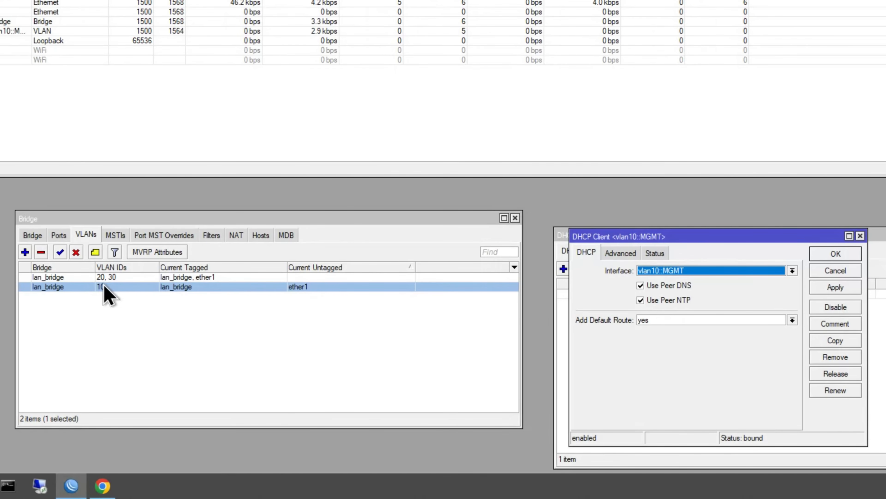
Close the DHCP client's settings and compare its leased address with the VLAN plan in the Chrome topology guide.
left_click(834, 254)
left_click(730, 296)
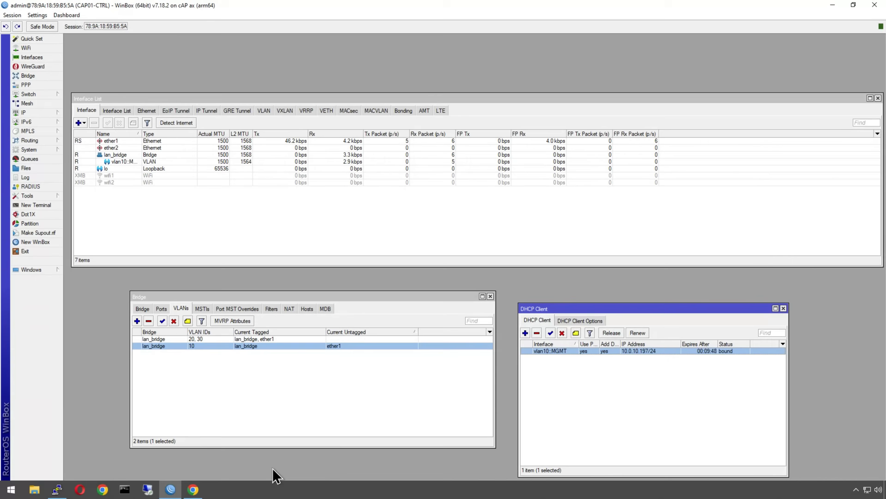
left_click(194, 489)
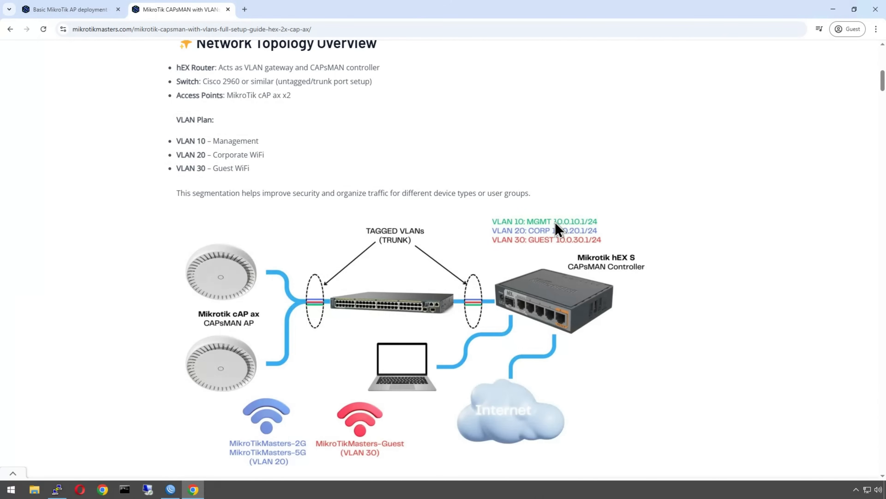
left_click(833, 10)
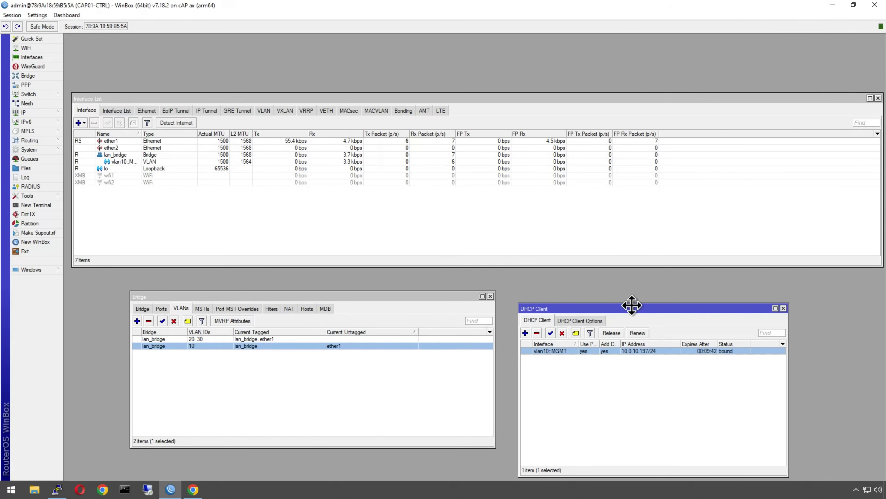
left_click_drag(633, 304, 631, 292)
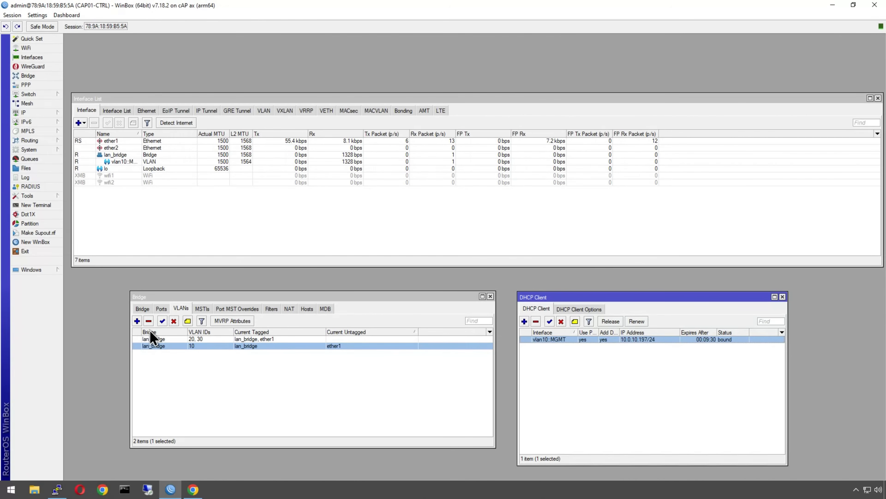
Open a new terminal, log in as admin with the account password, and decline viewing the software license.
left_click(38, 206)
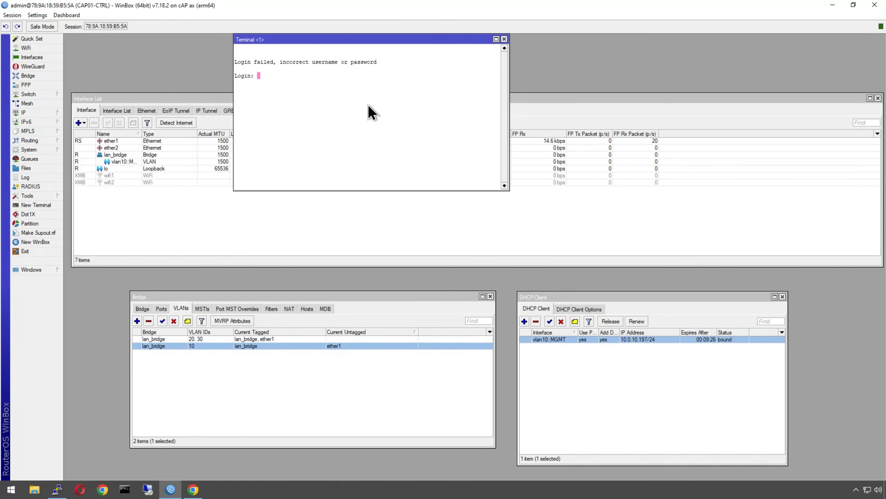
type("admin")
key("Return")
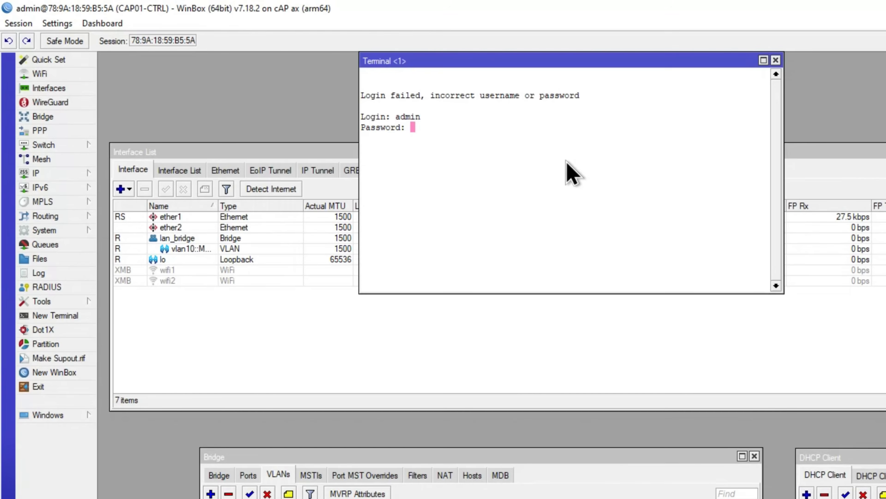
key("Return")
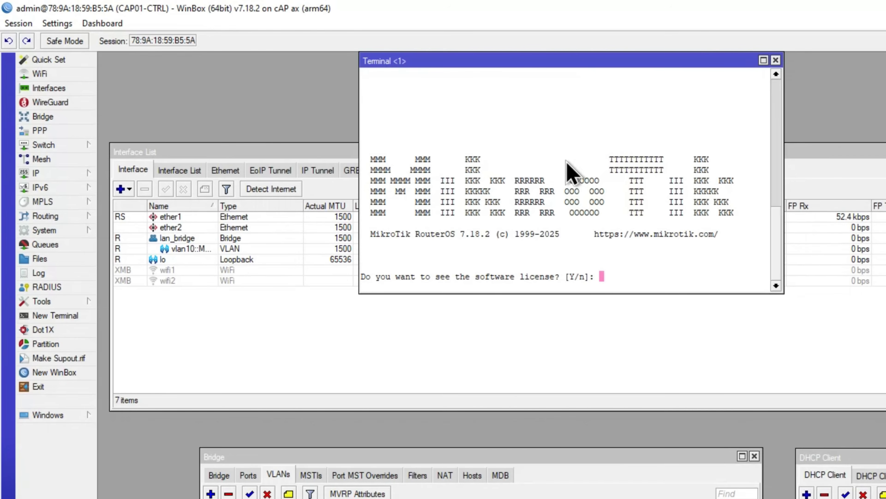
type("n")
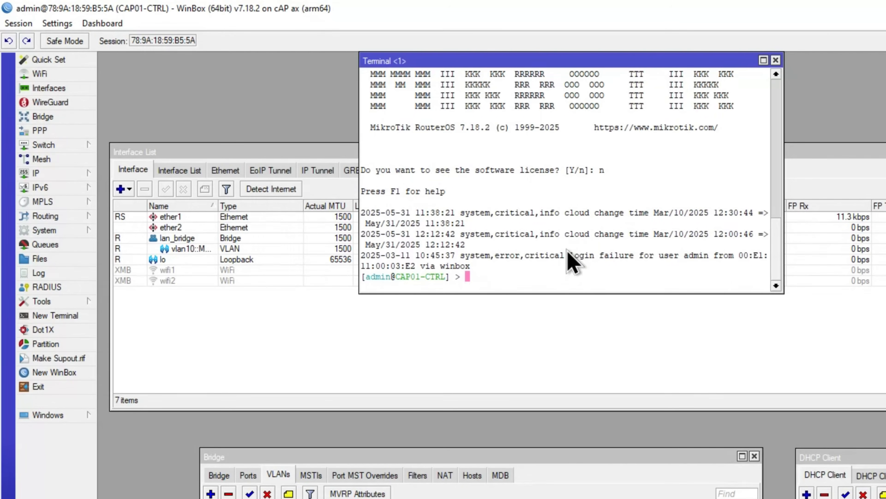
key("Return")
Export the configuration including sensitive data to a file with the command export show-sensitive file=cap-basic.
key("Return")
key("Return")
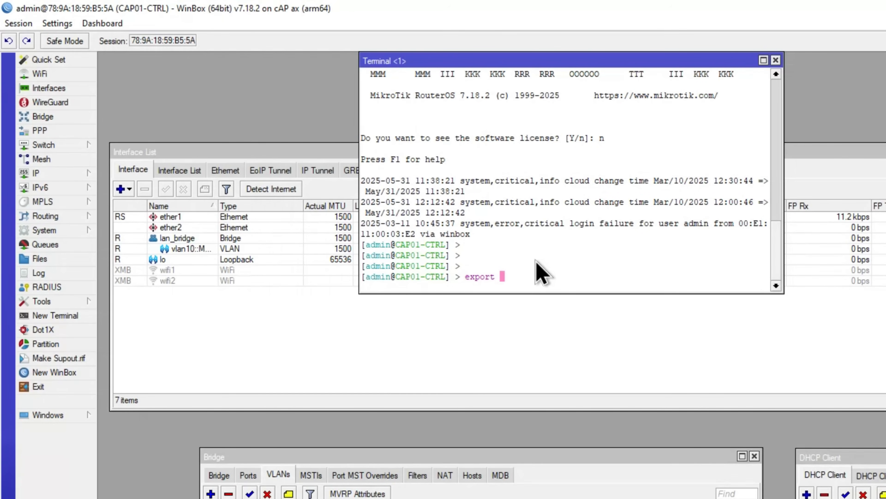
key("Tab")
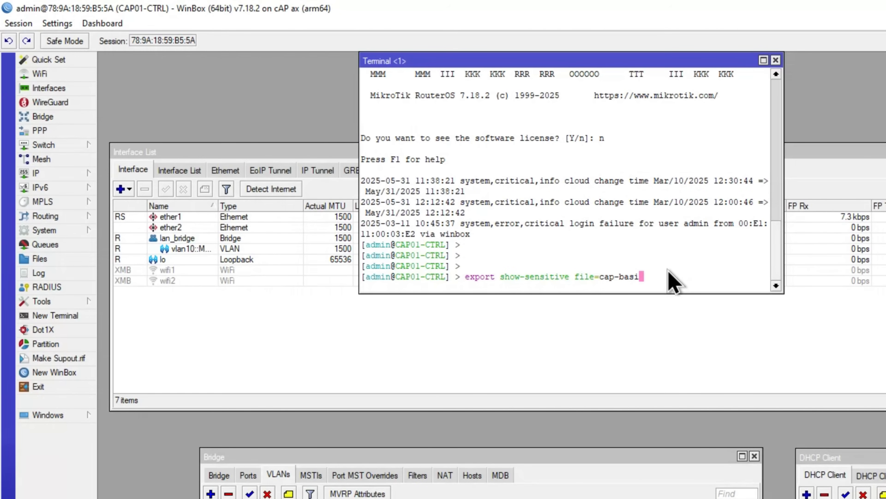
key("Return")
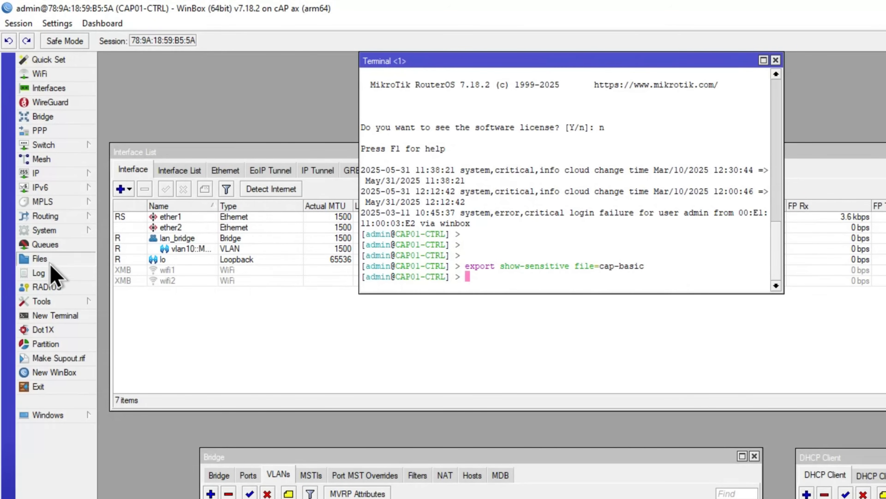
Find the exported cap-basic.rsc in the router's file list and check the actions available for it.
left_click(41, 259)
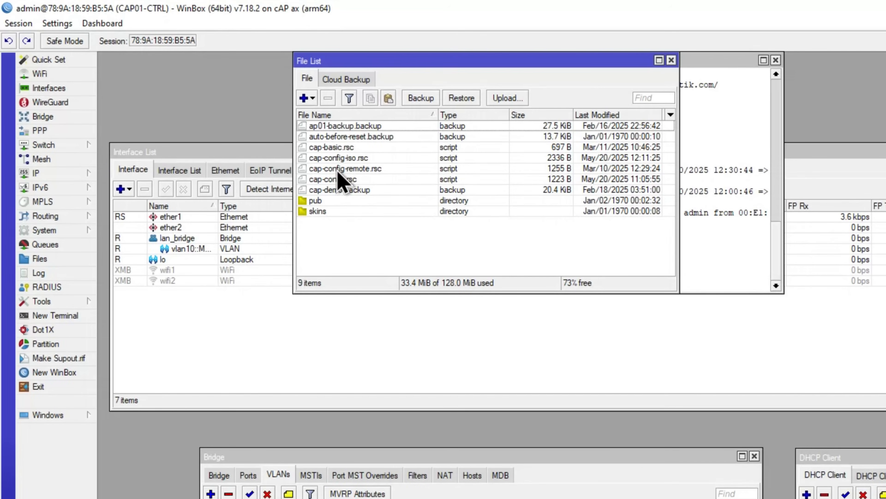
left_click(346, 147)
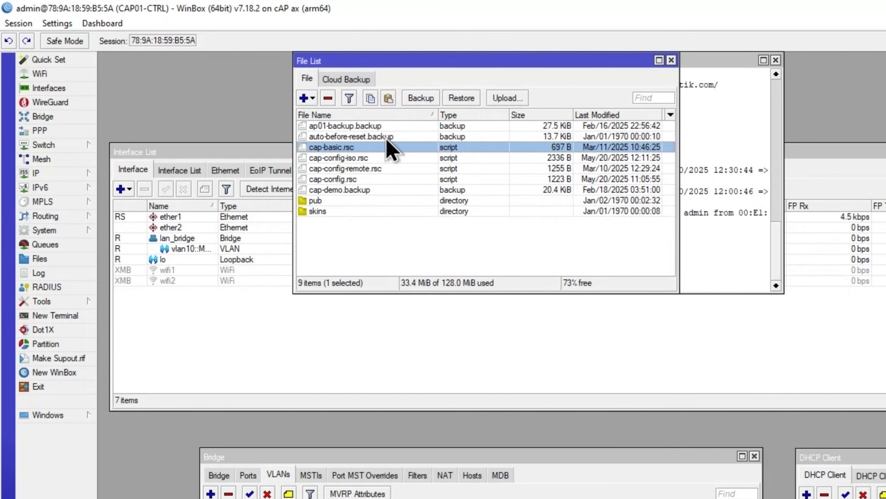
right_click(372, 147)
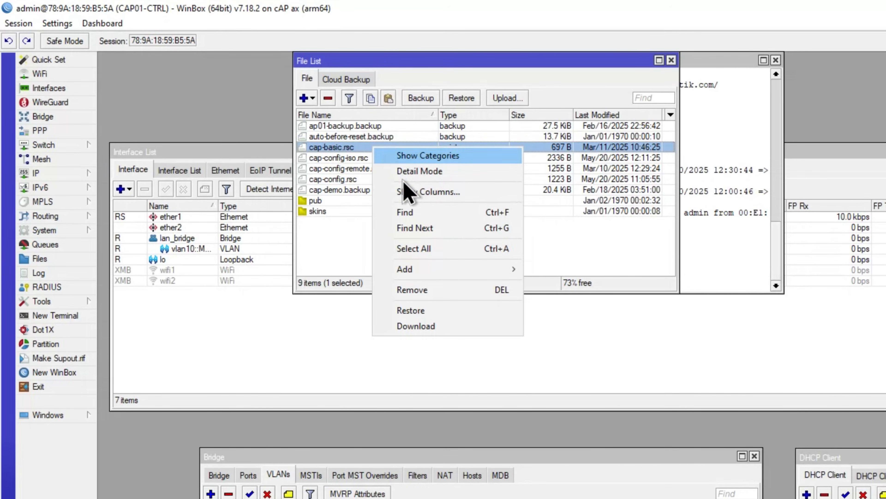
left_click(415, 314)
left_click(845, 375)
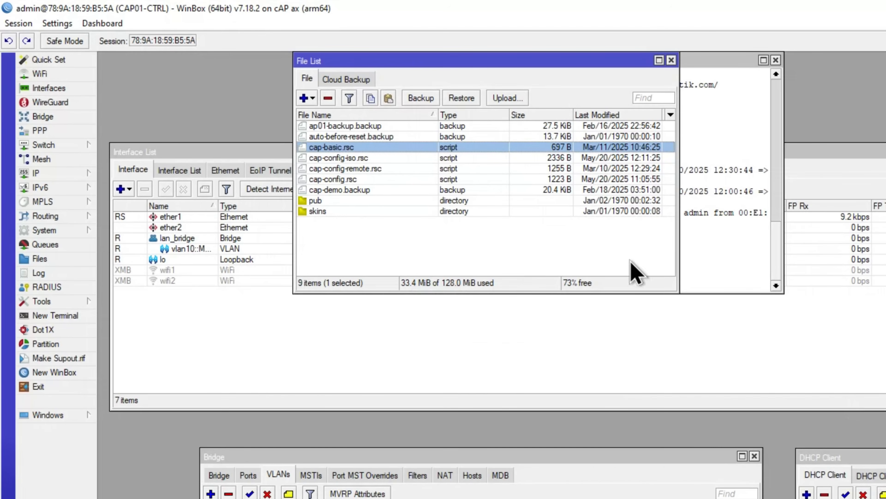
Download cap-basic.rsc from the router to the computer's Desktop folder and close the file list.
right_click(353, 146)
left_click(450, 323)
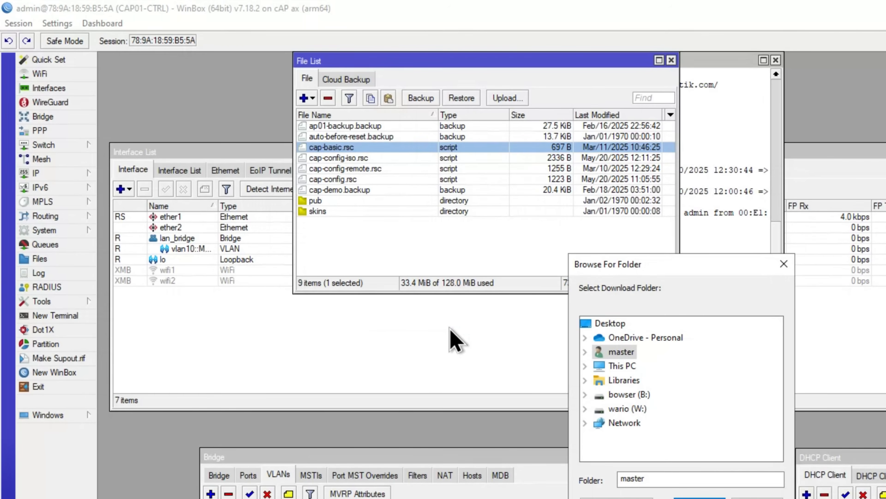
left_click(600, 323)
left_click(699, 498)
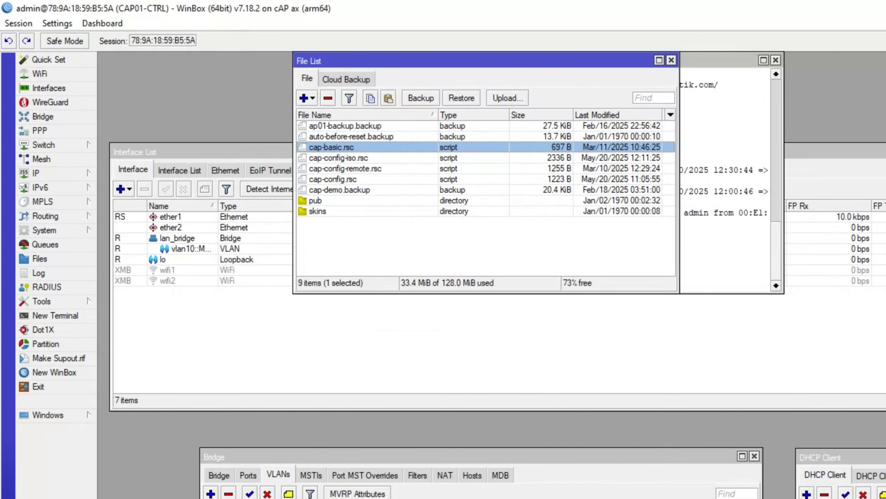
left_click(672, 60)
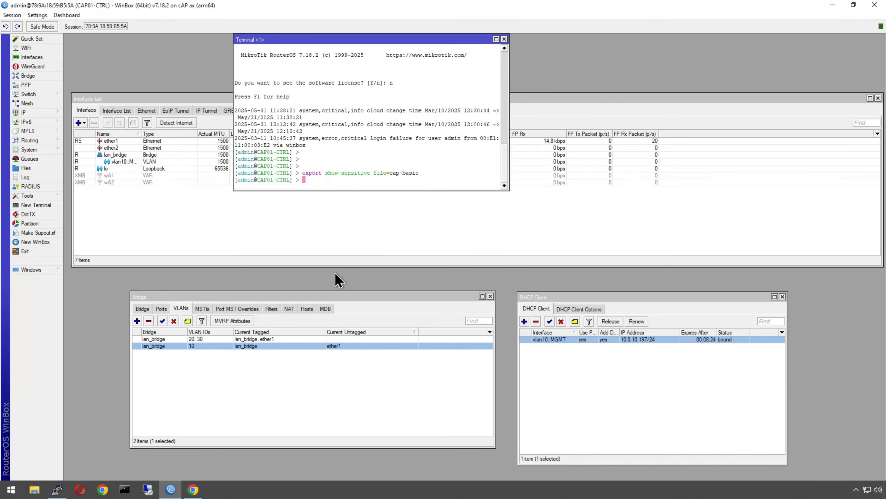
Clear the workspace by closing the terminal, DHCP client, bridge and interface list windows.
left_click_drag(683, 60, 493, 382)
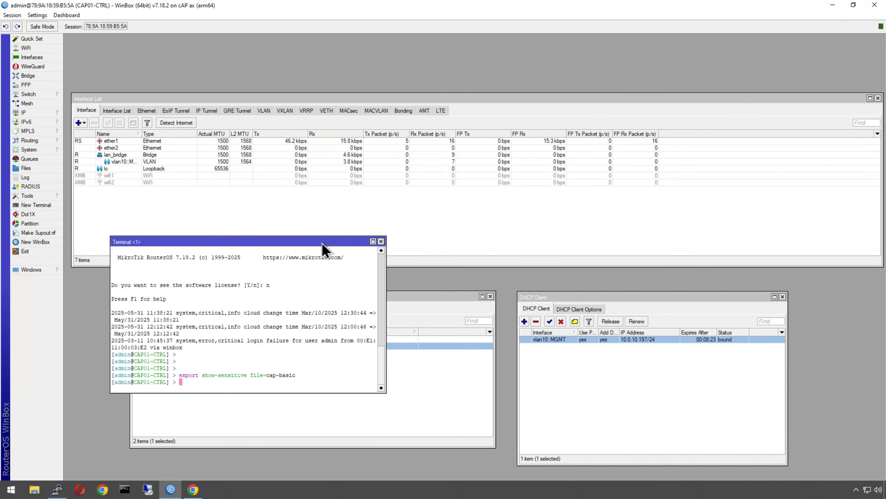
left_click(380, 241)
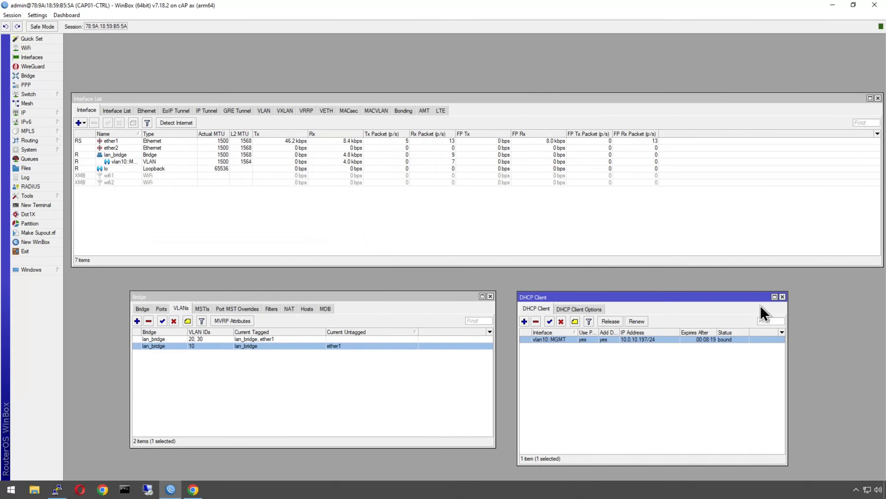
left_click(783, 298)
left_click(490, 297)
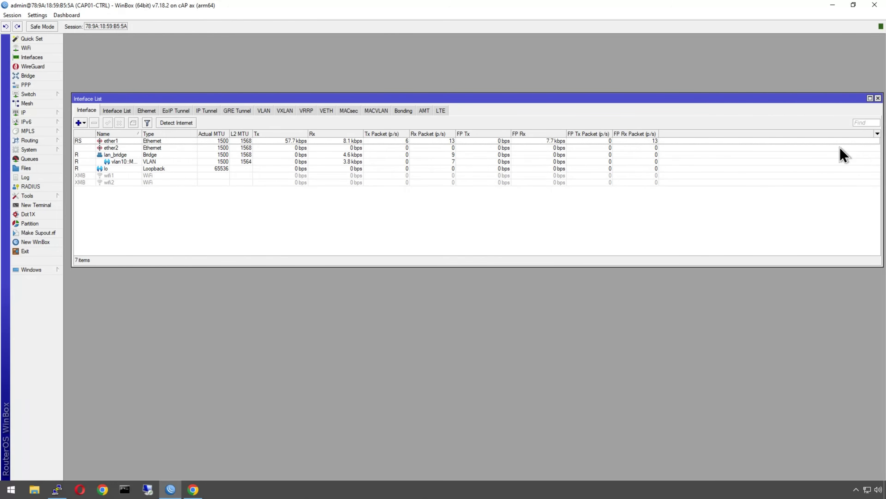
left_click(878, 99)
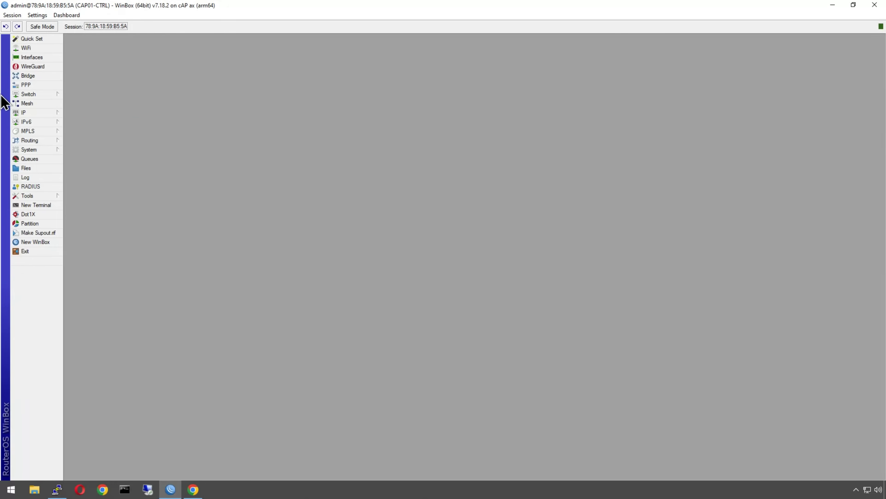
Open the WiFi settings in the middle of the workspace and show the list of WiFi interfaces.
left_click(33, 49)
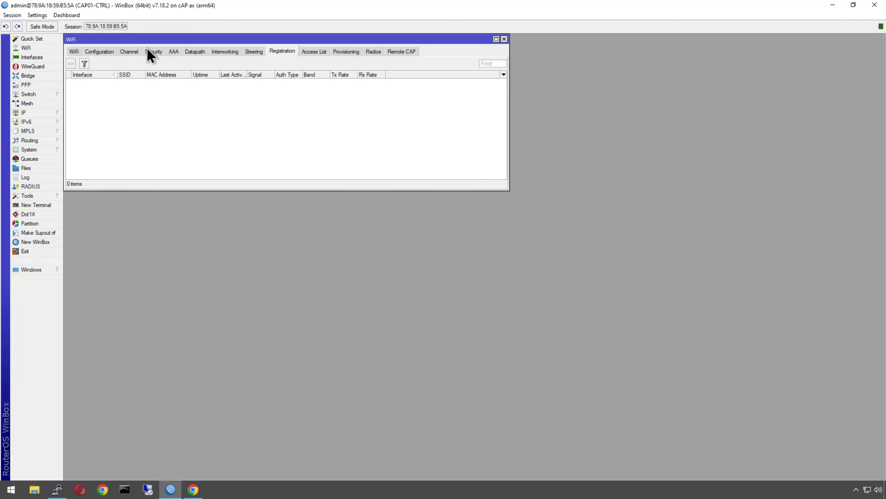
left_click_drag(143, 43, 230, 164)
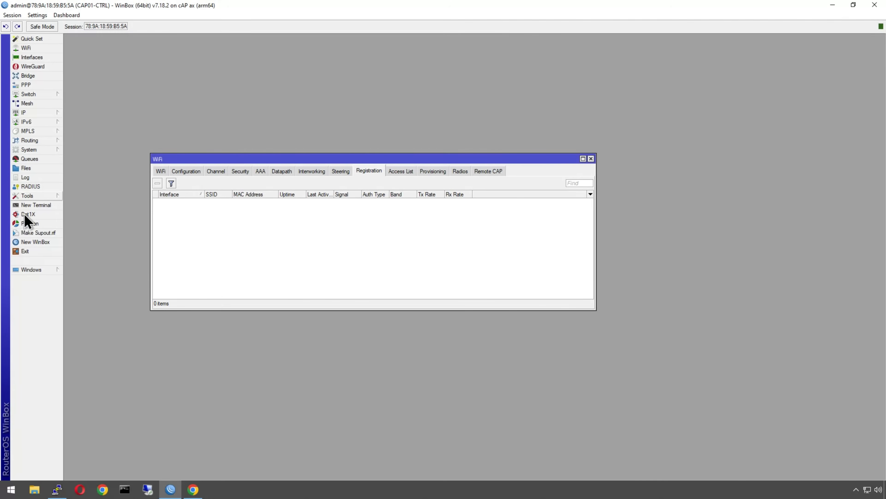
left_click(160, 171)
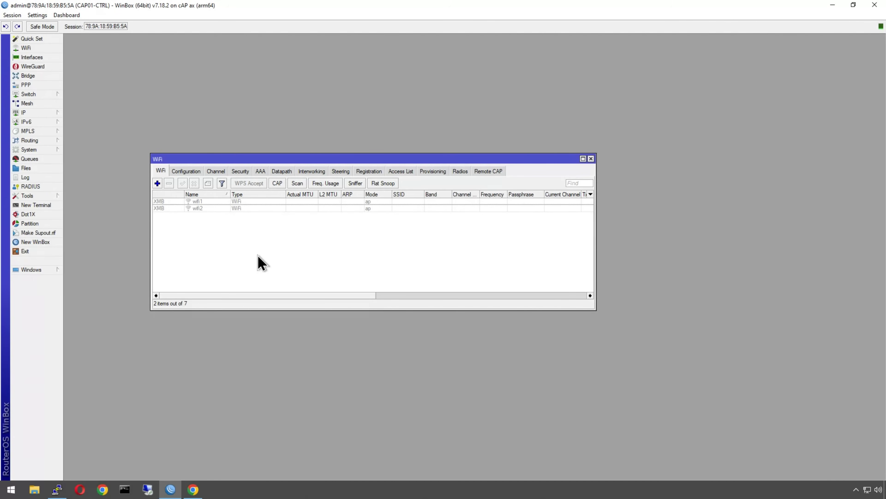
Review the Step 5 CAPsMAN controller commands in the Chrome guide, covering datapath, security, channel, configuration and provisioning, and return to WinBox.
left_click(193, 490)
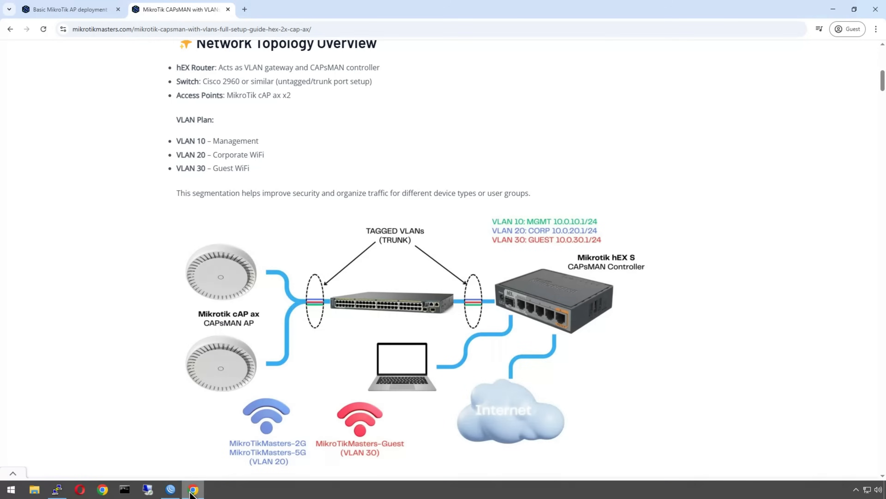
scroll(331, 227, "down", 3)
scroll(342, 288, "down", 15)
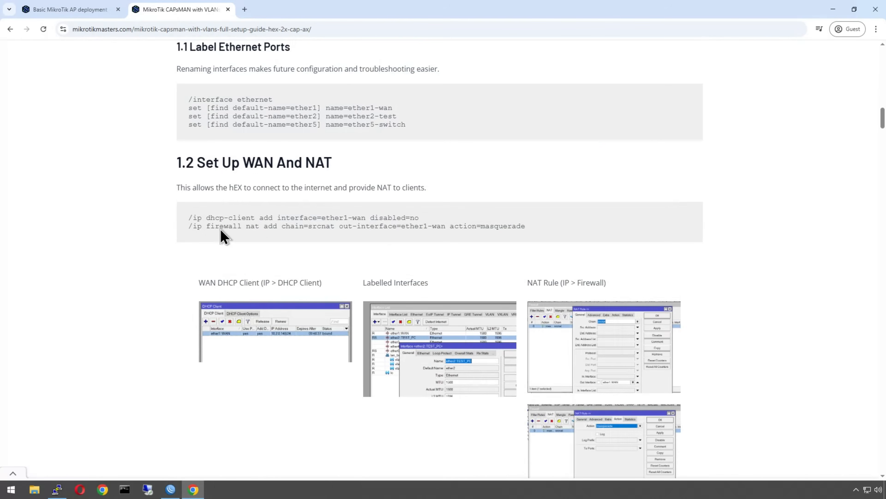
scroll(237, 295, "down", 5)
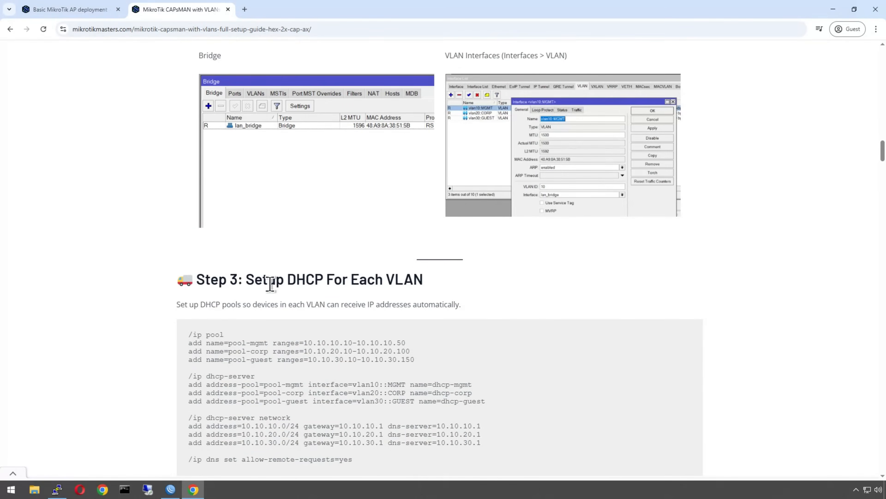
scroll(227, 293, "down", 15)
scroll(272, 262, "down", 10)
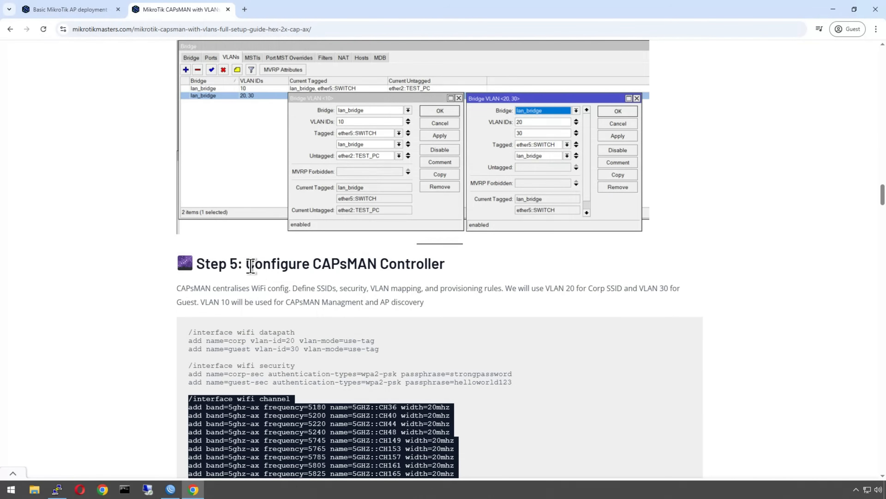
scroll(258, 318, "down", 3)
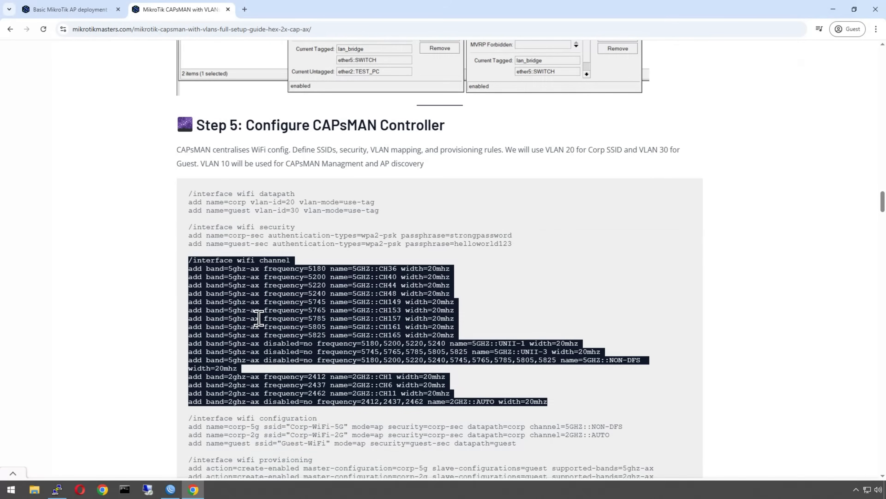
left_click(216, 304)
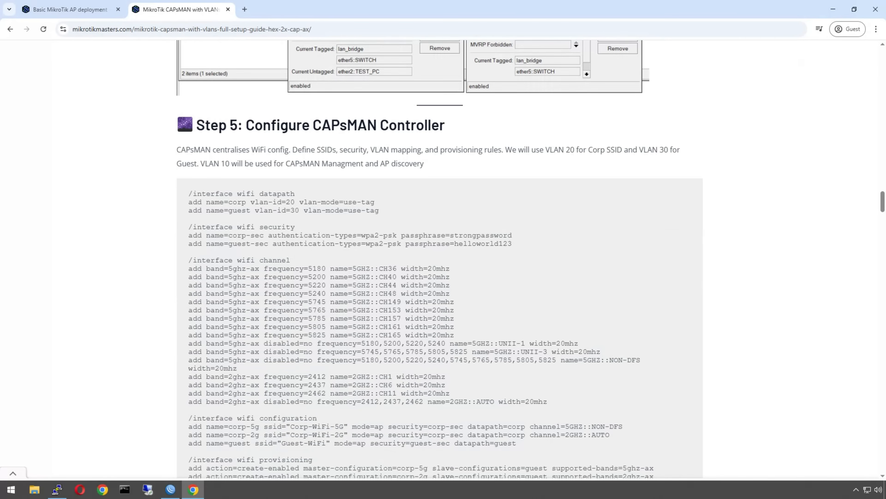
mouse_move(171, 490)
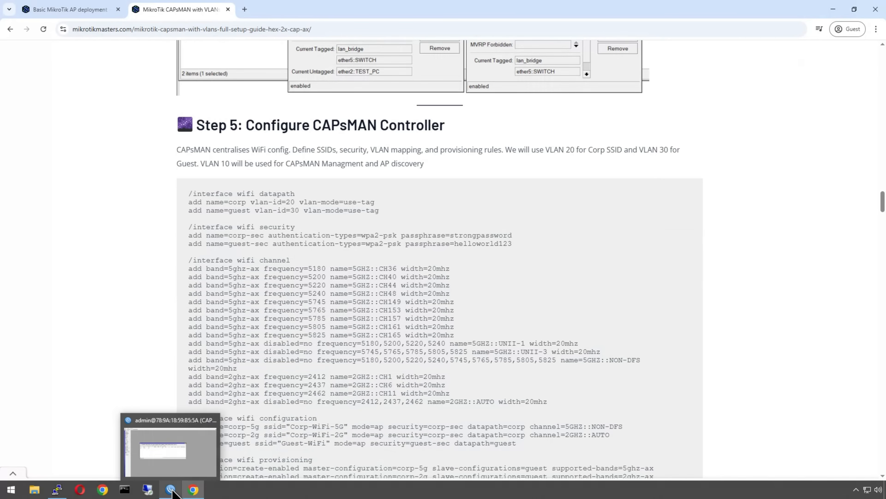
left_click(165, 470)
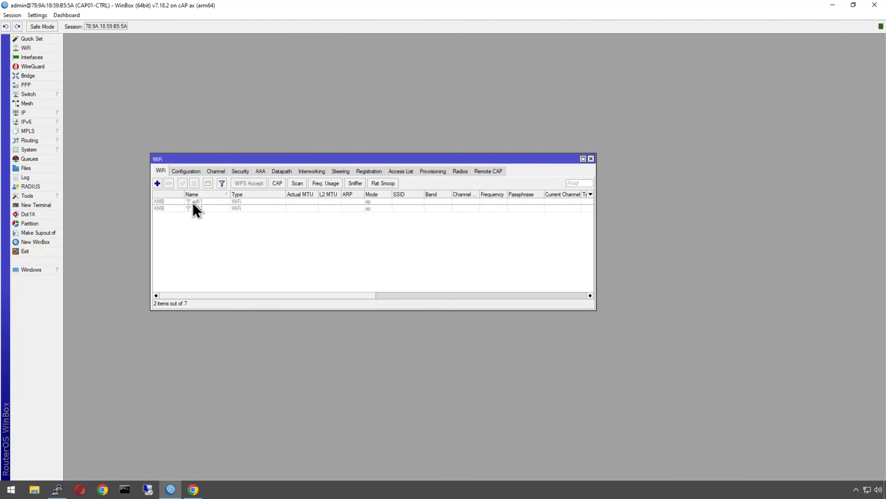
Create a WiFi datapath named datapath-guest with VLAN ID 30 and no bridge assigned.
left_click(285, 172)
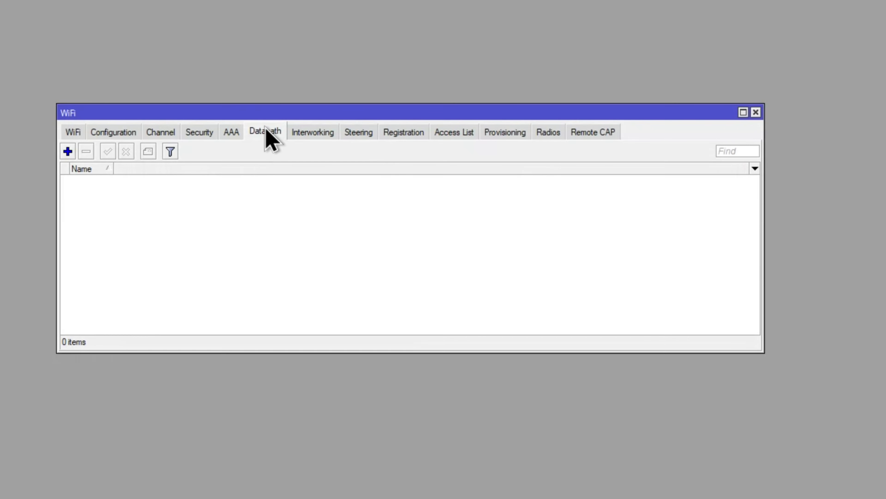
left_click(67, 151)
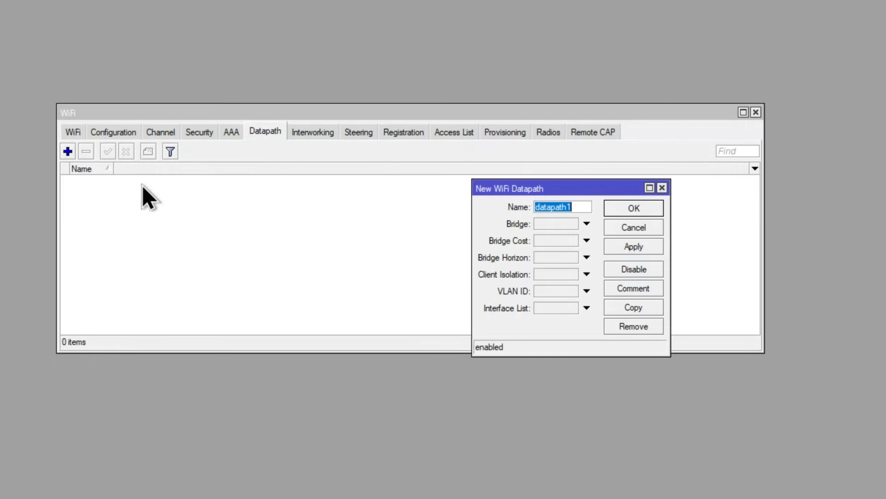
left_click(576, 206)
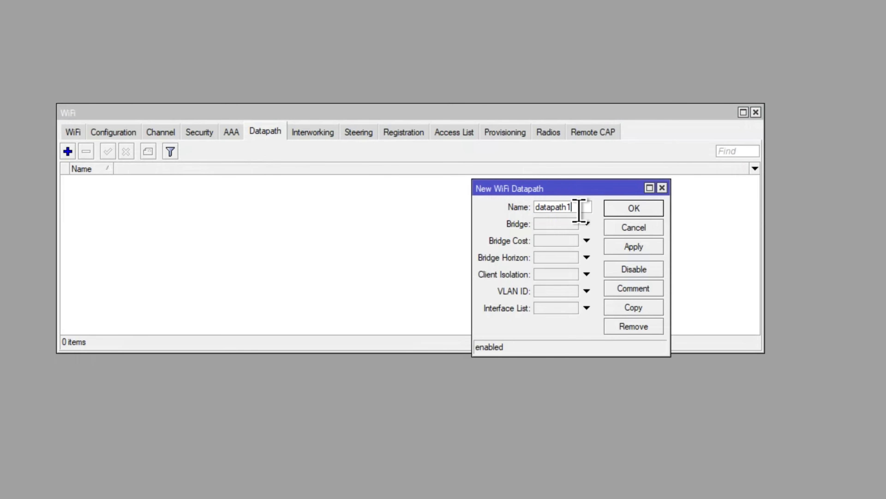
key("BackSpace")
left_click(560, 226)
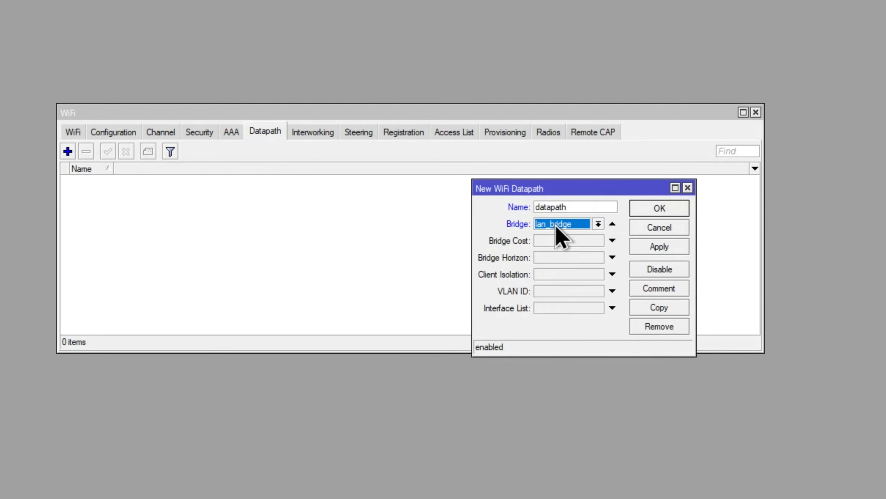
left_click(613, 224)
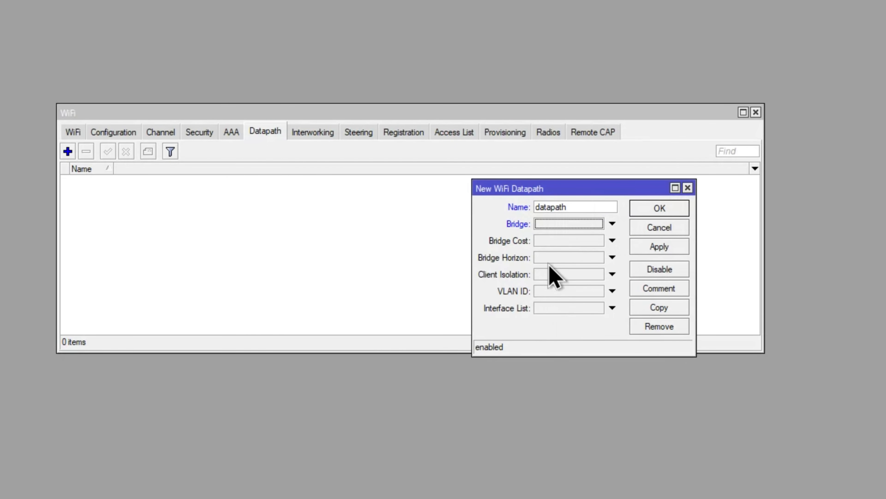
left_click(557, 291)
left_click(581, 208)
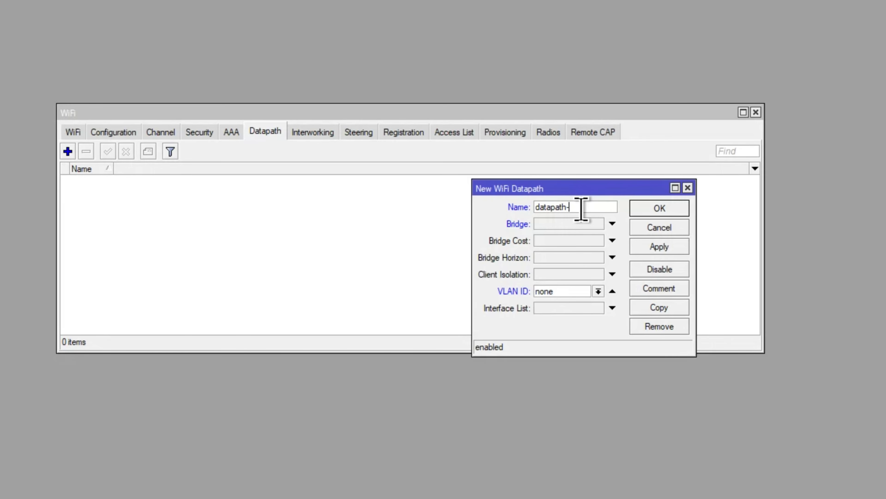
left_click(564, 292)
type("30")
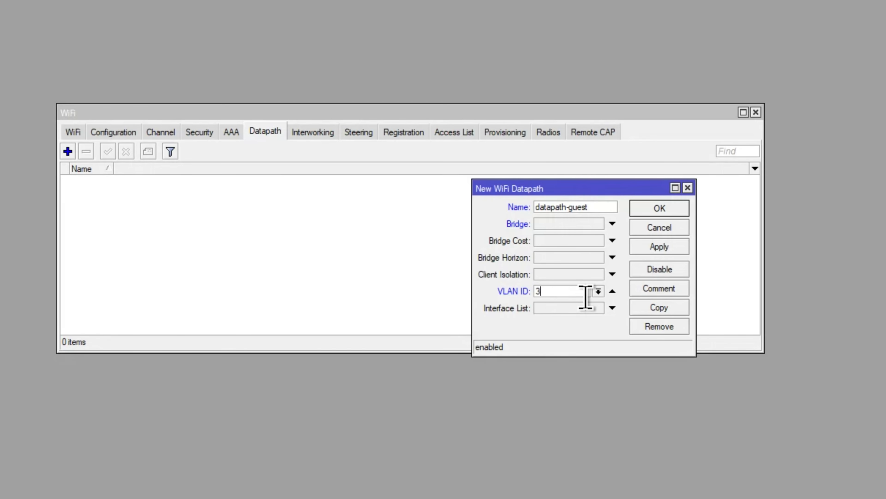
left_click(676, 209)
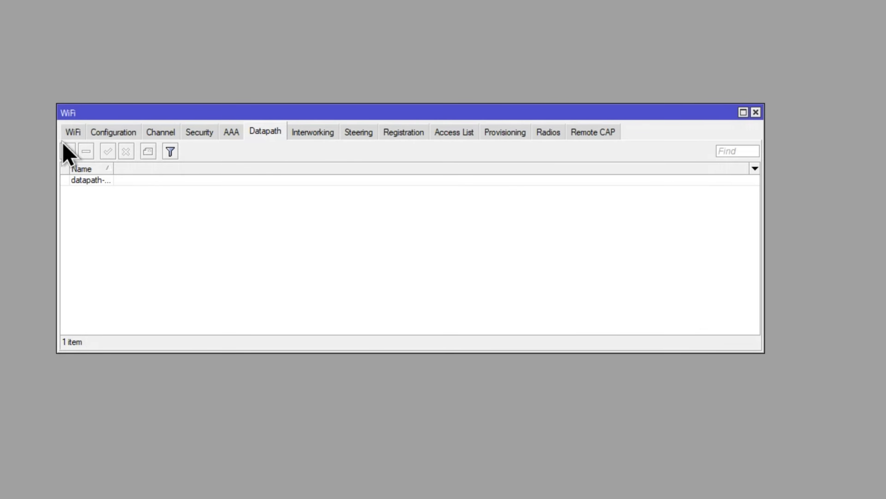
Create a second WiFi datapath named datapath-corp with VLAN ID 20.
left_click(67, 151)
left_click(574, 207)
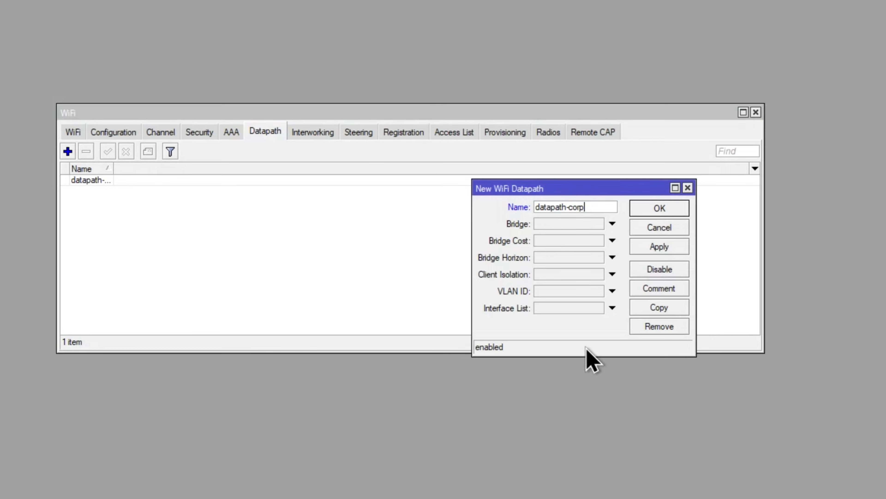
left_click(558, 292)
type("1")
key("BackSpace")
type("20")
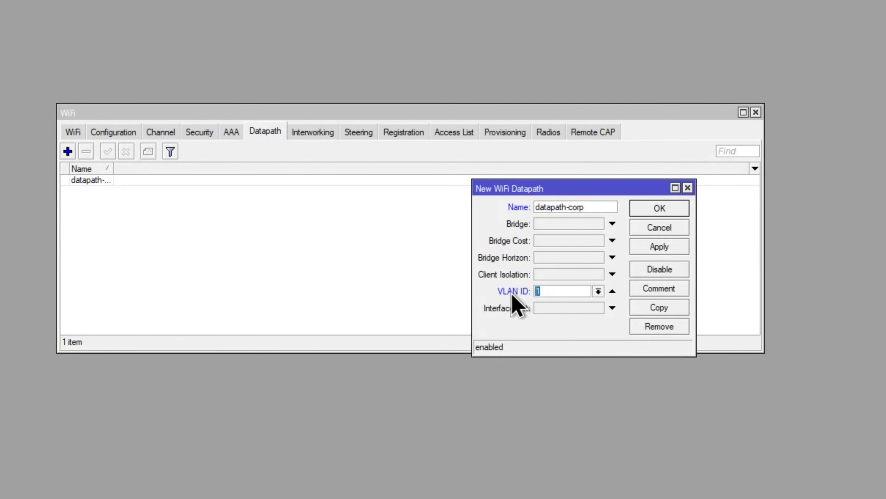
left_click(644, 206)
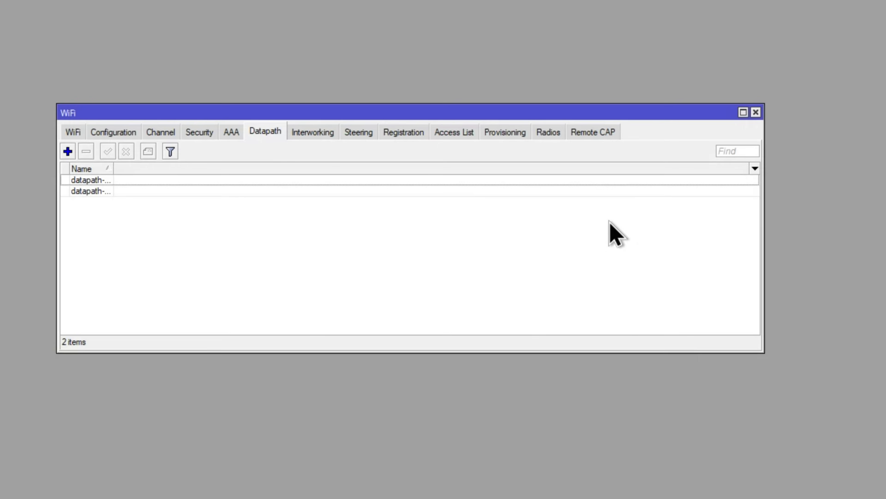
Start a new WiFi security profile named sec-guest and enable WPA2 PSK as its authentication type.
left_click(199, 133)
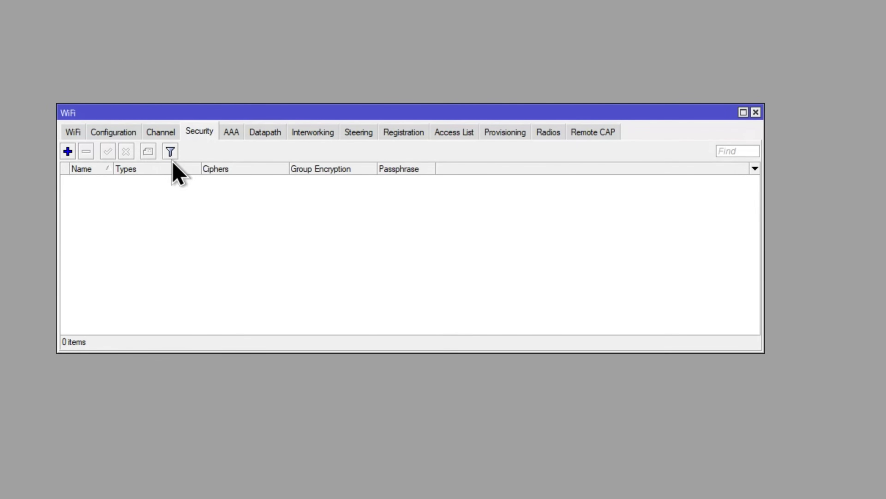
left_click(68, 151)
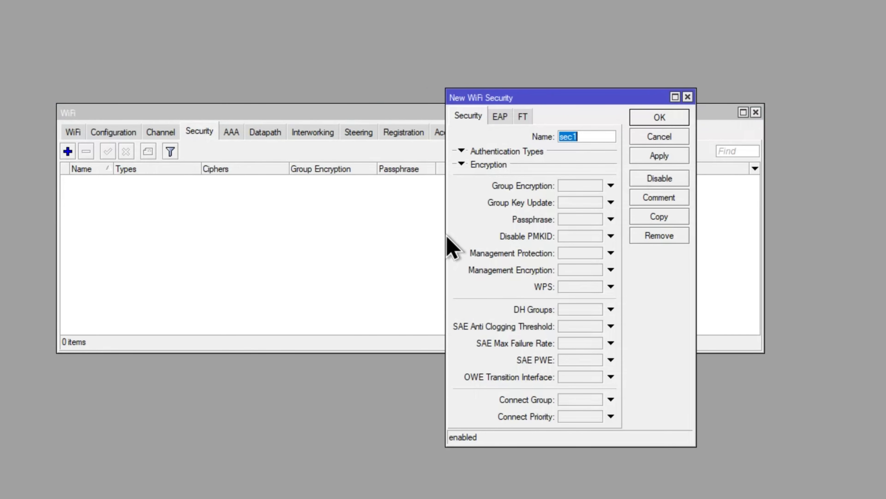
left_click_drag(446, 234, 316, 234)
left_click(473, 137)
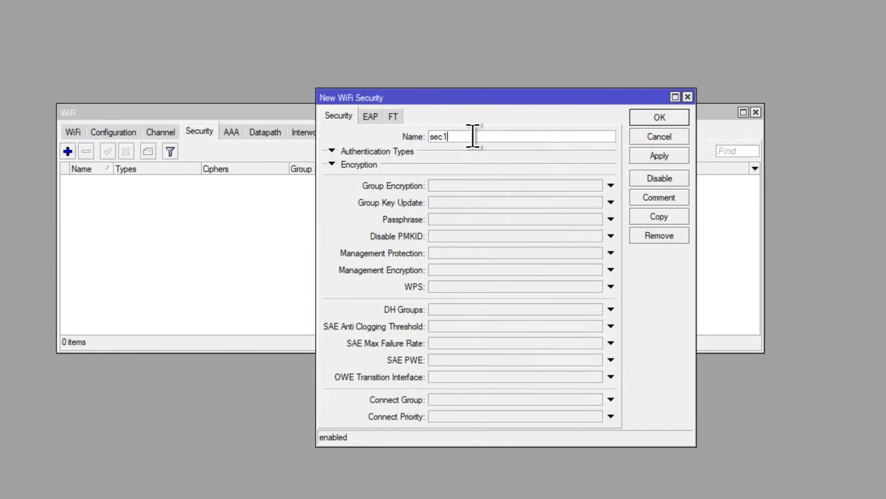
type("-guest")
left_click(332, 152)
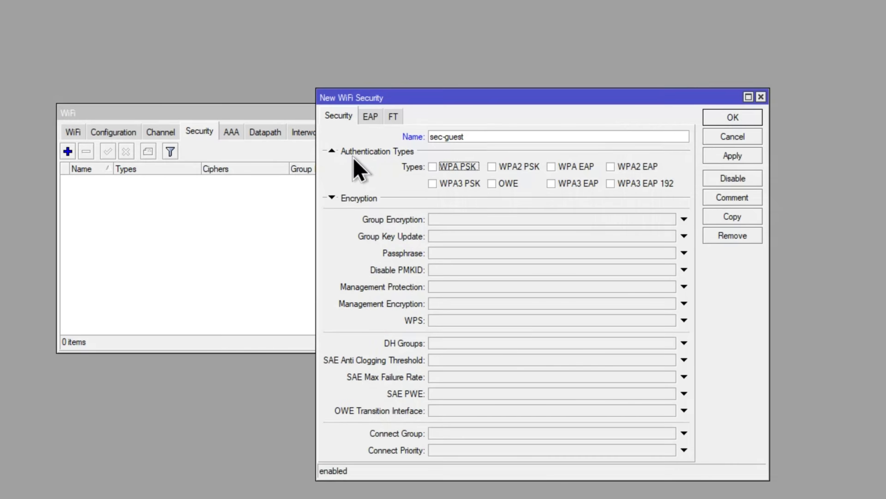
left_click(503, 169)
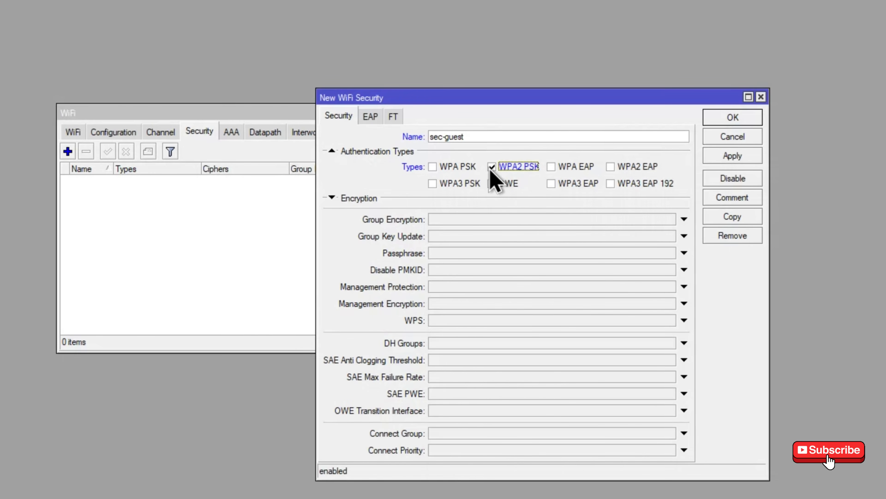
Enter the guest network passphrase, check it for typing errors, and save the sec-guest security profile.
left_click(462, 253)
type("*****")
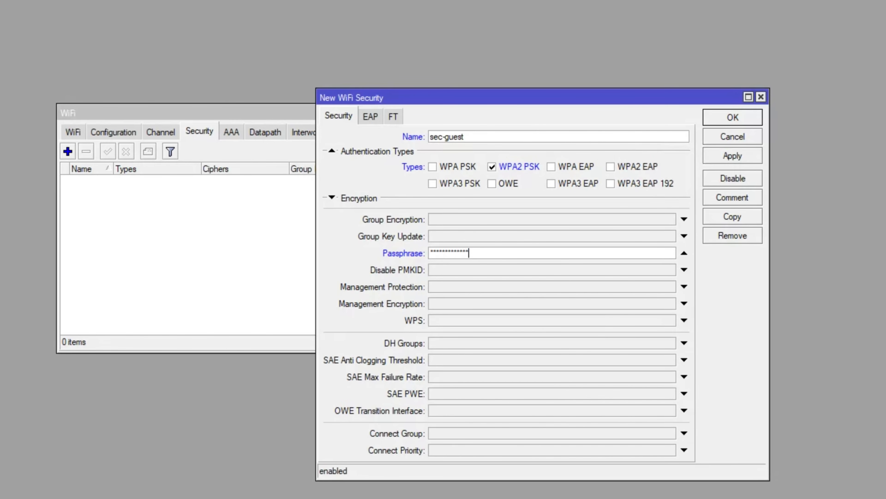
left_click_drag(485, 252, 385, 262)
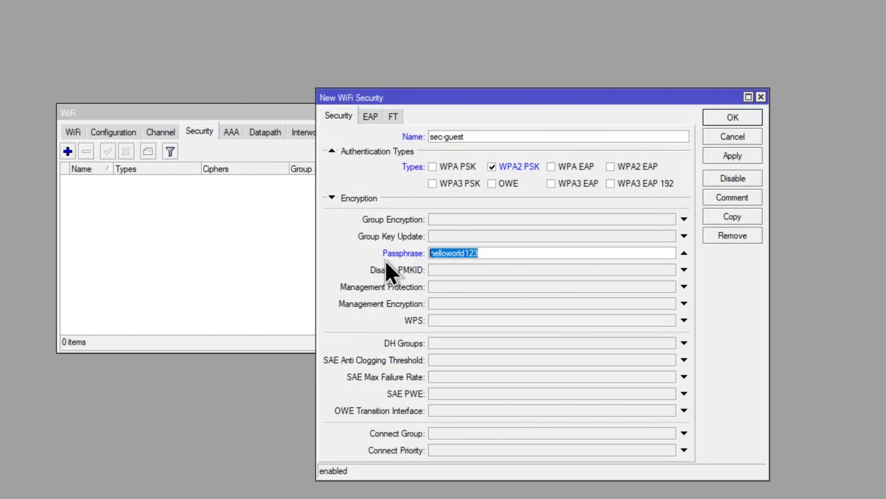
left_click(503, 253)
left_click(722, 120)
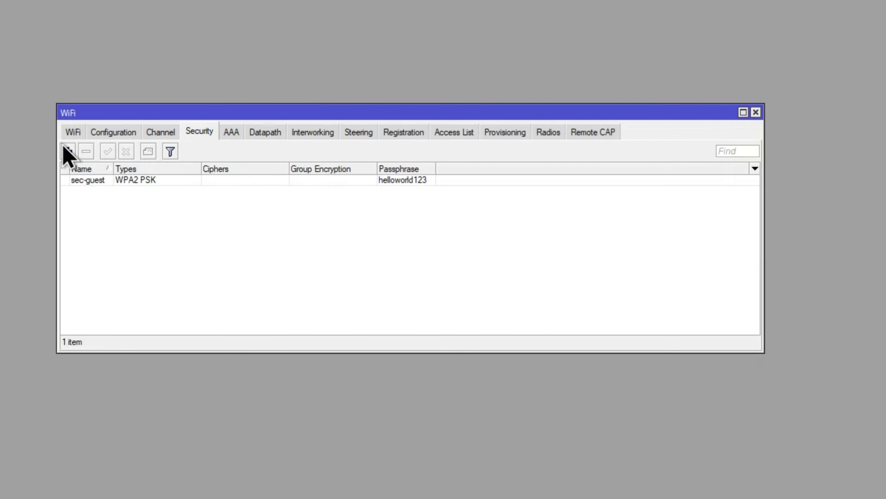
Create a WiFi security profile named sec-corp with WPA2 PSK and the corporate passphrase, and widen the Passphrase column.
left_click(68, 151)
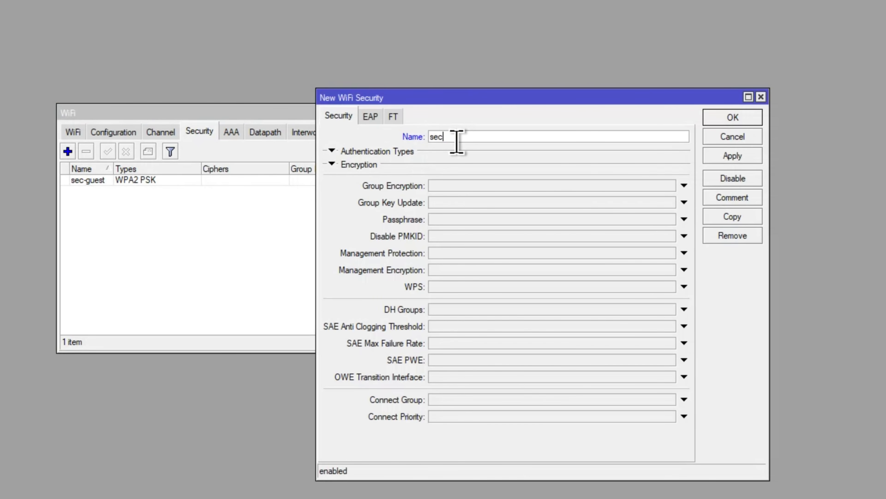
type("-corp")
left_click(399, 153)
left_click(400, 154)
left_click(398, 155)
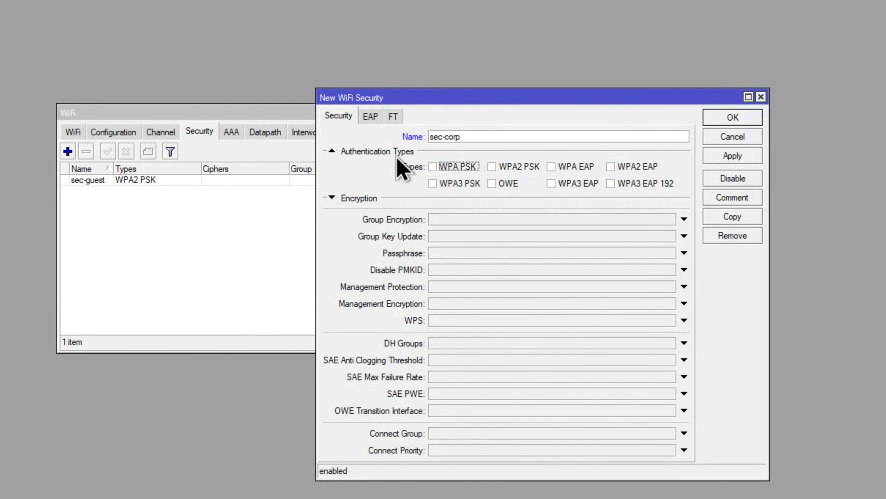
left_click(523, 168)
left_click(442, 254)
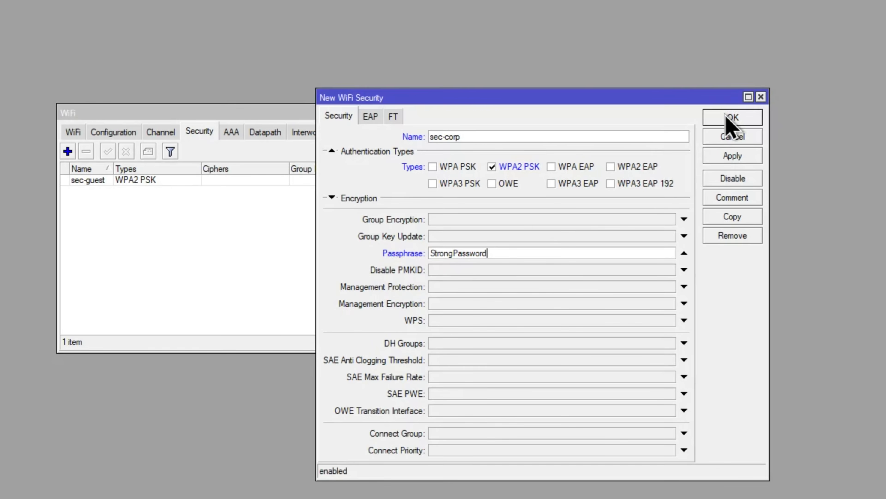
left_click(730, 119)
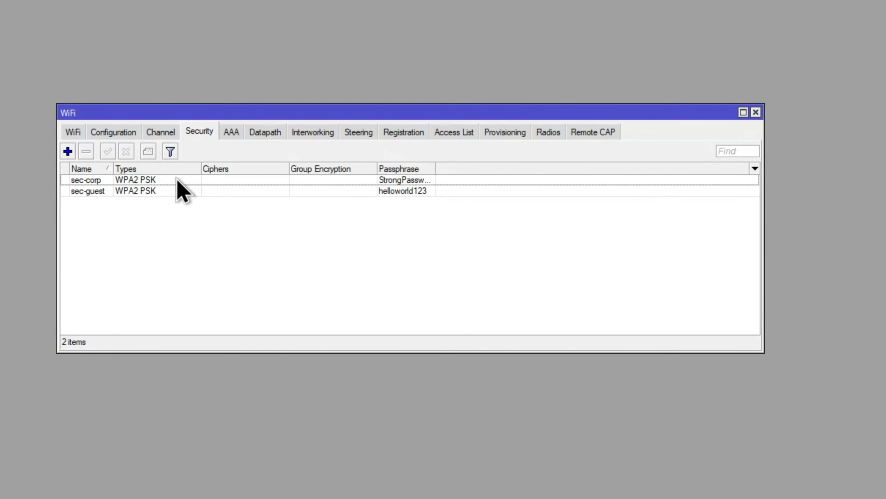
left_click_drag(442, 165, 467, 164)
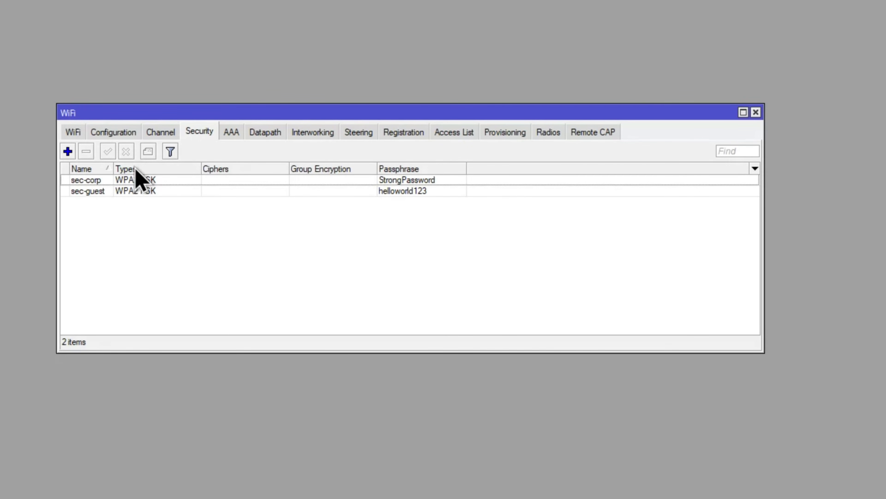
left_click(155, 133)
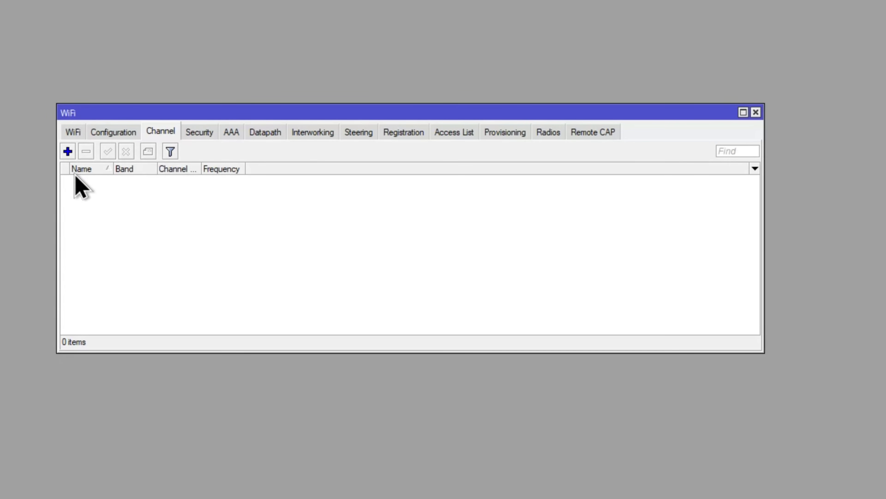
left_click(67, 151)
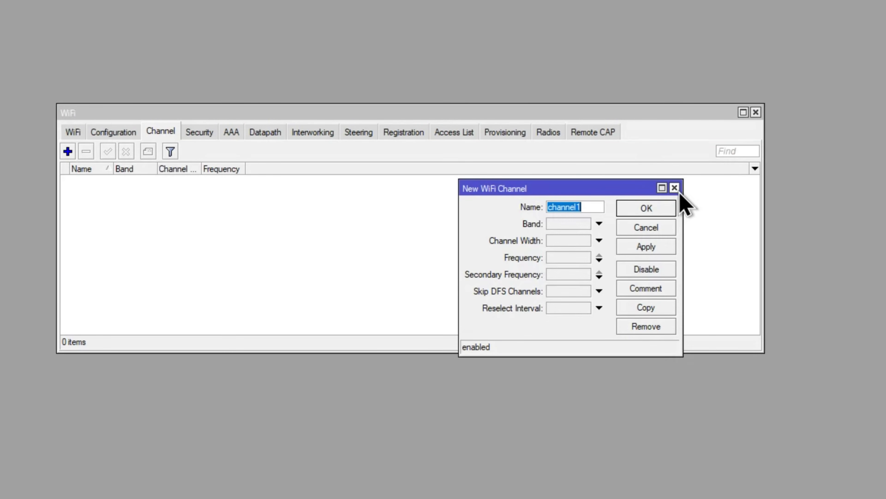
left_click(674, 187)
Switch to Chrome and examine the individual 5GHz UNII-1 and UNII-3 channel commands in the Basic MikroTik AP deployment guide.
left_click(194, 489)
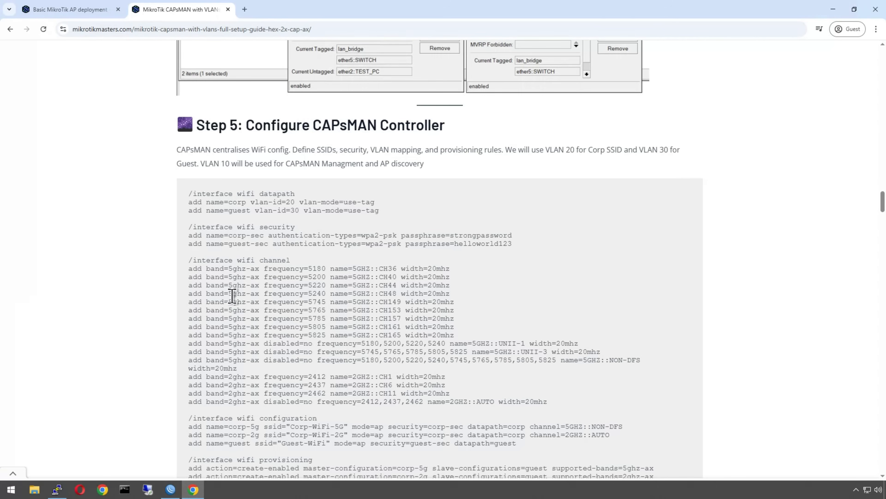
left_click(99, 13)
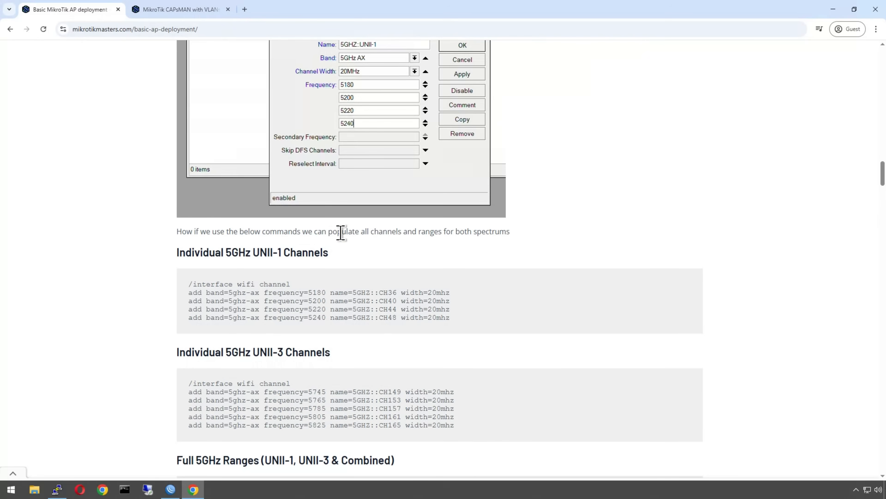
scroll(346, 306, "down", 4)
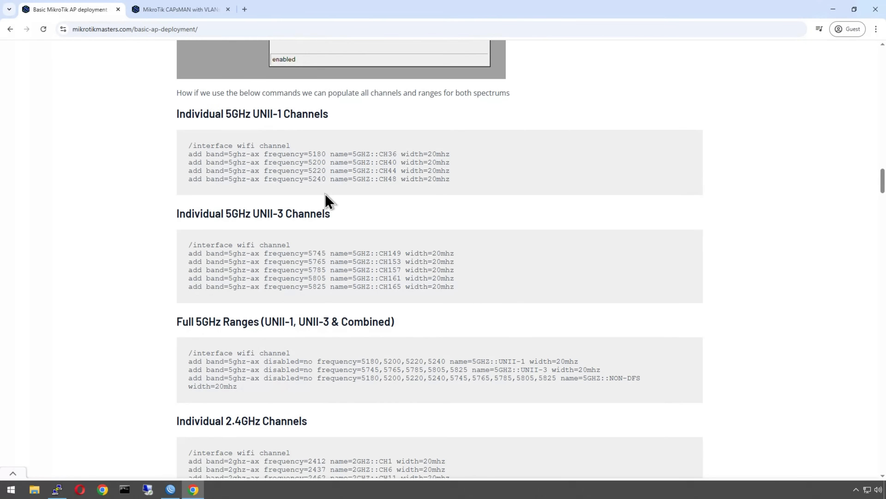
scroll(342, 313, "down", 3)
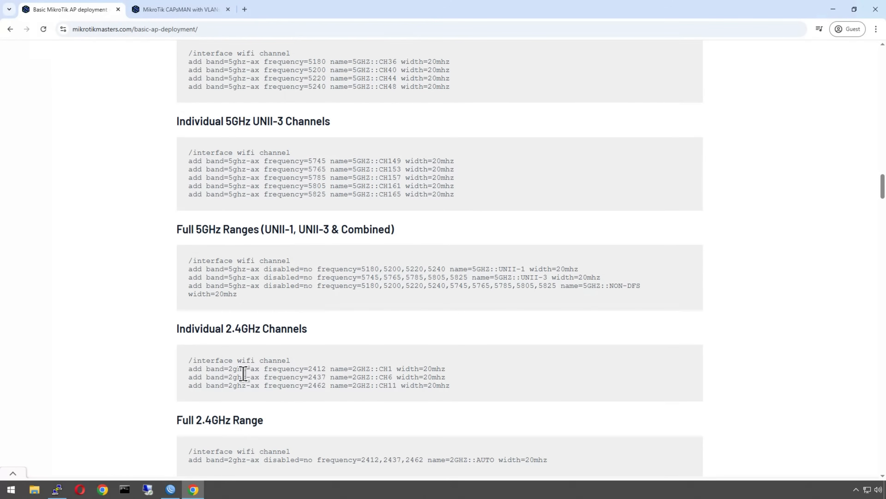
scroll(243, 374, "up", 3)
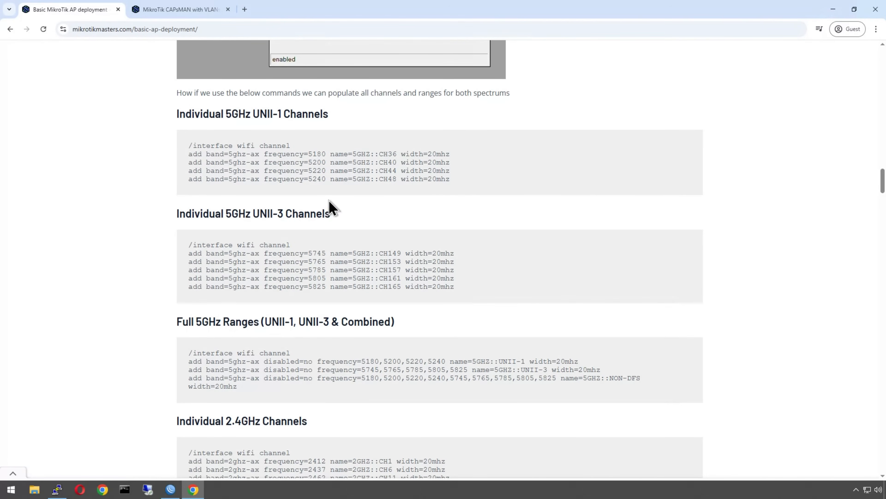
left_click_drag(256, 113, 295, 115)
left_click_drag(257, 209, 287, 211)
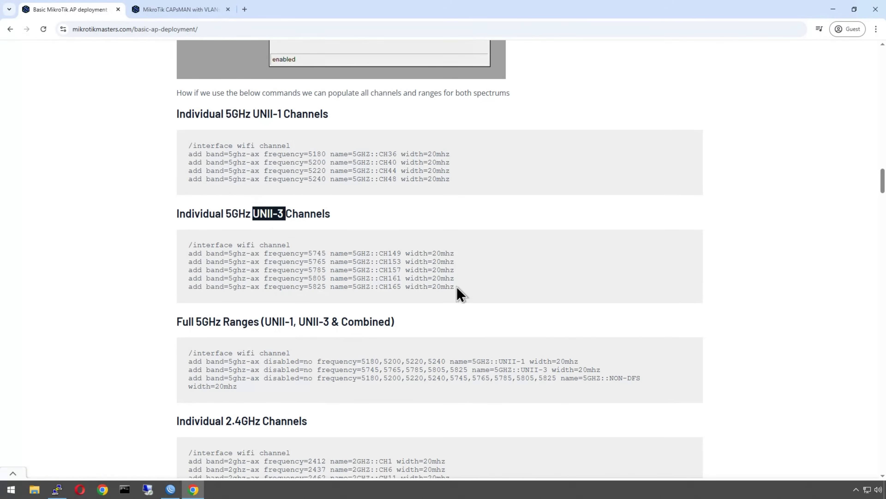
left_click_drag(457, 287, 162, 247)
left_click_drag(456, 182, 177, 149)
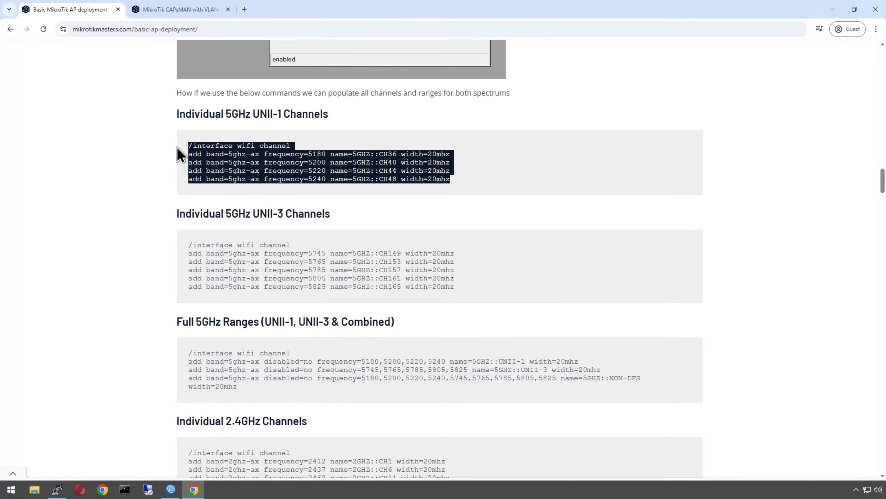
Examine the guide's full 2.4GHz range, the combined 5GHz NON-DFS range and the individual UNII-3 channel entries.
scroll(304, 285, "down", 2)
scroll(382, 414, "down", 1)
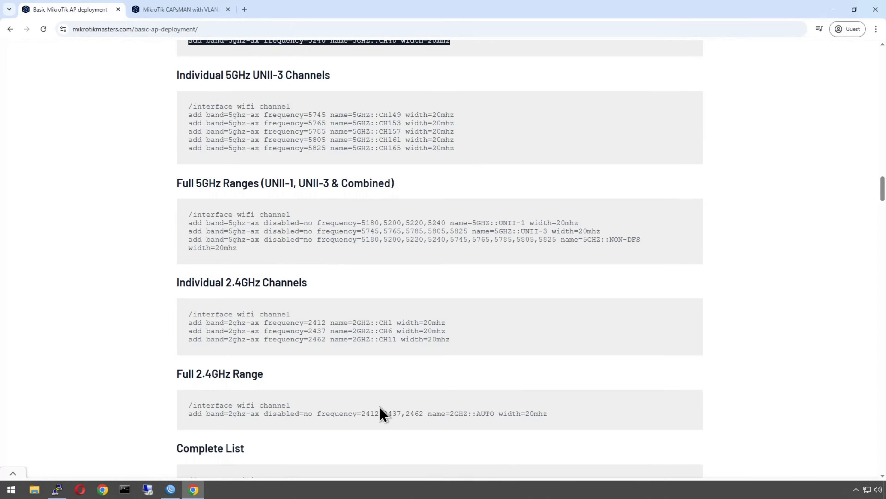
left_click_drag(547, 414, 170, 406)
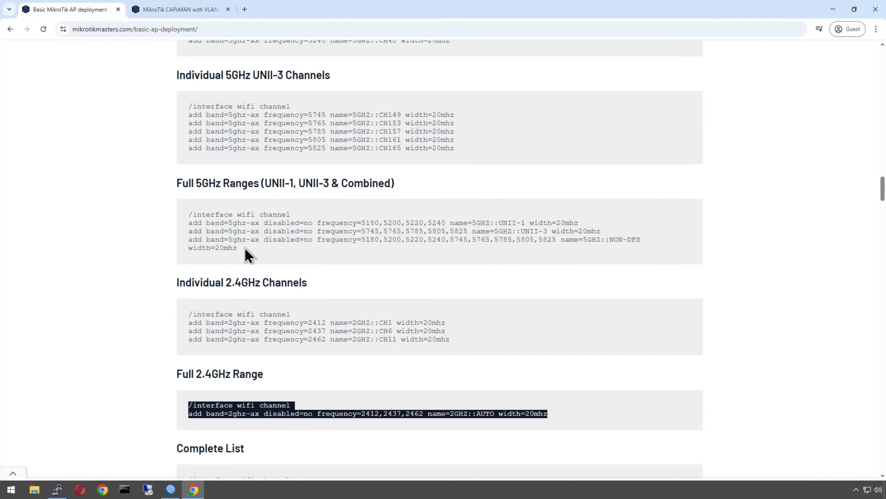
left_click_drag(500, 223, 363, 239)
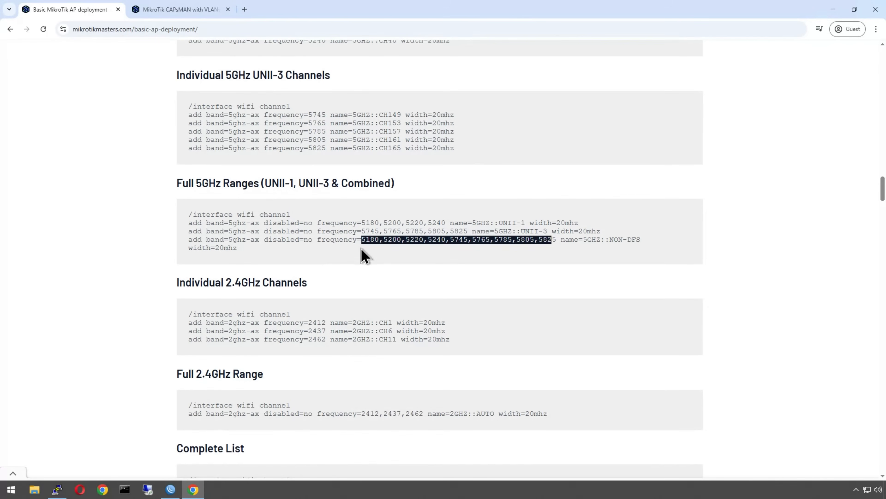
left_click(377, 240)
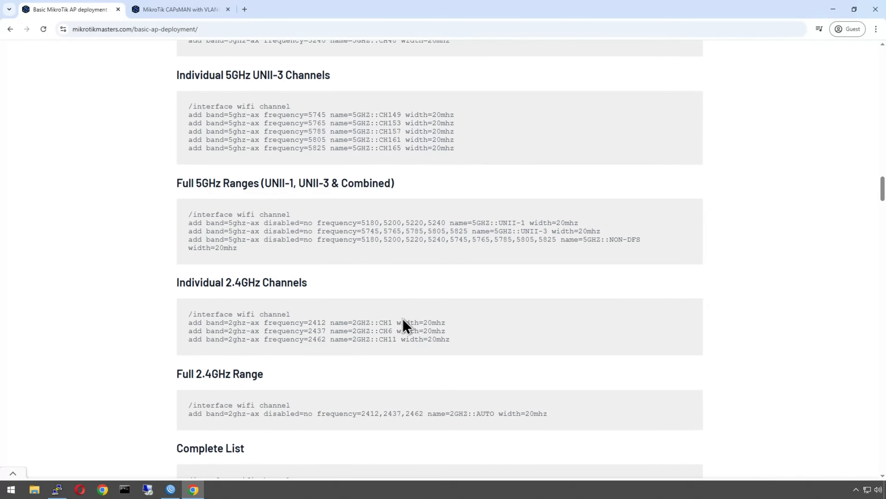
left_click_drag(381, 117, 400, 115)
left_click_drag(324, 115, 310, 115)
Copy the whole Complete List block of /interface wifi channel commands from the guide.
scroll(405, 307, "down", 3)
scroll(370, 316, "down", 4)
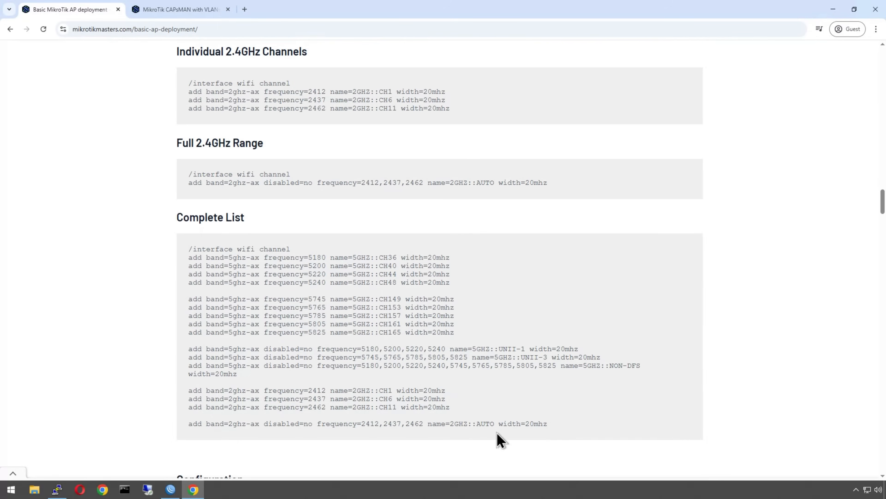
left_click_drag(490, 407, 611, 442)
right_click(338, 359)
left_click(367, 371)
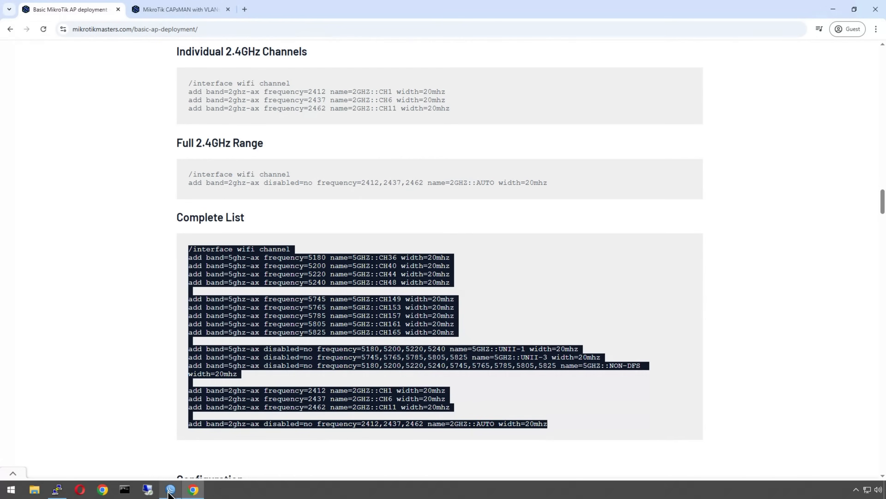
Switch to the WinBox session, open a new terminal, and log in as admin with the account password.
mouse_move(168, 492)
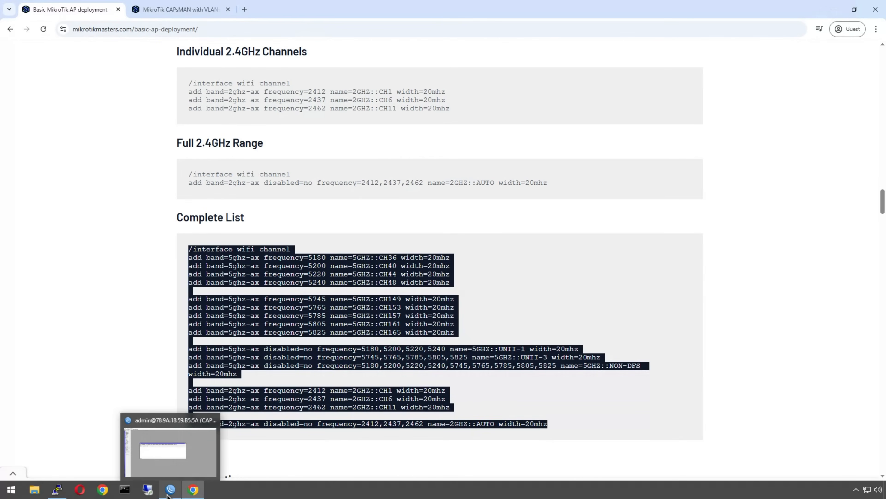
left_click(174, 466)
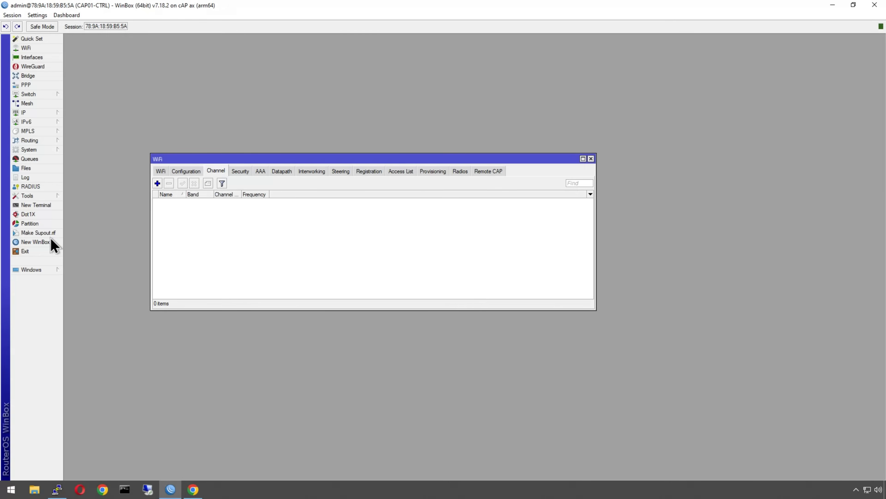
left_click(35, 204)
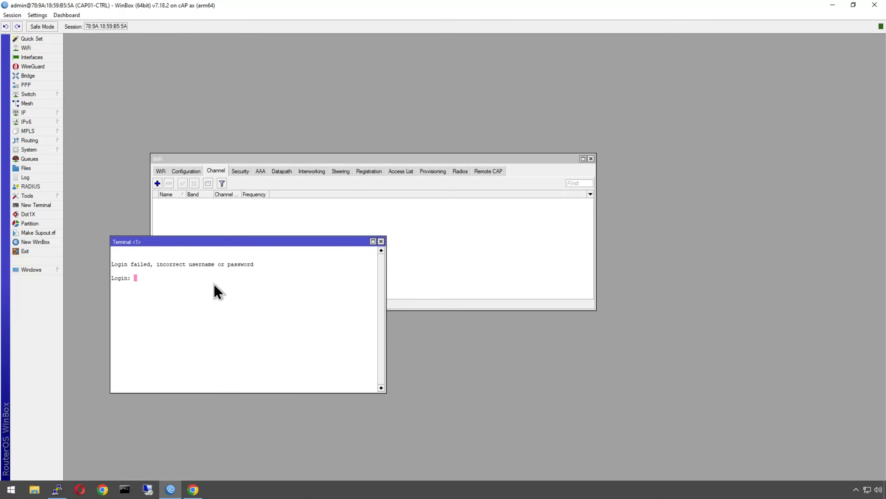
type("admin")
key("Return")
key("Return")
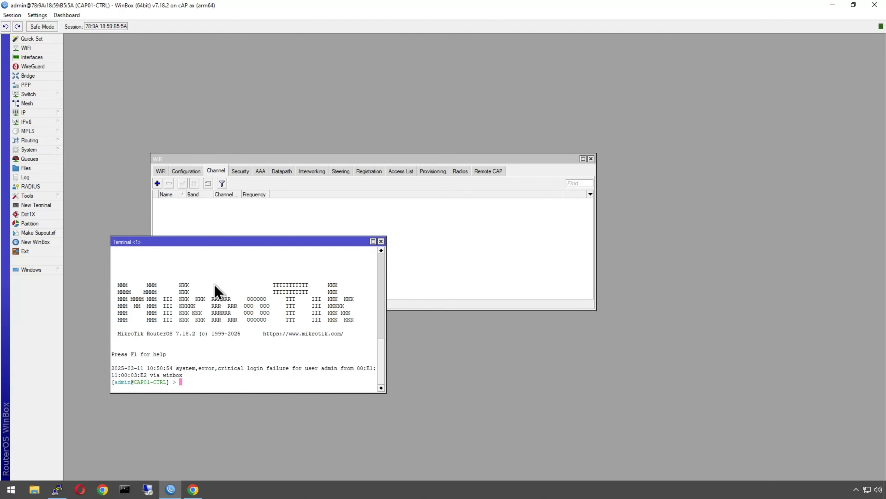
Run the copied WiFi channel commands in the terminal and move the terminal window clear of the channel list.
right_click(221, 311)
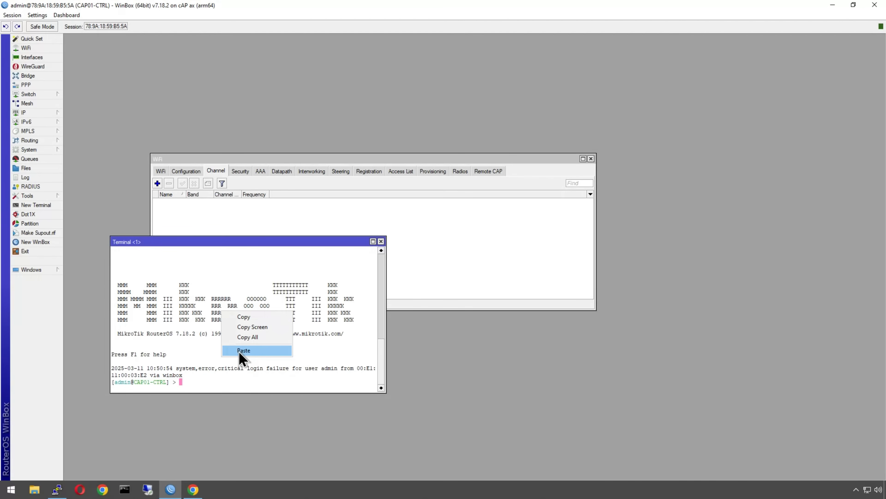
left_click(243, 350)
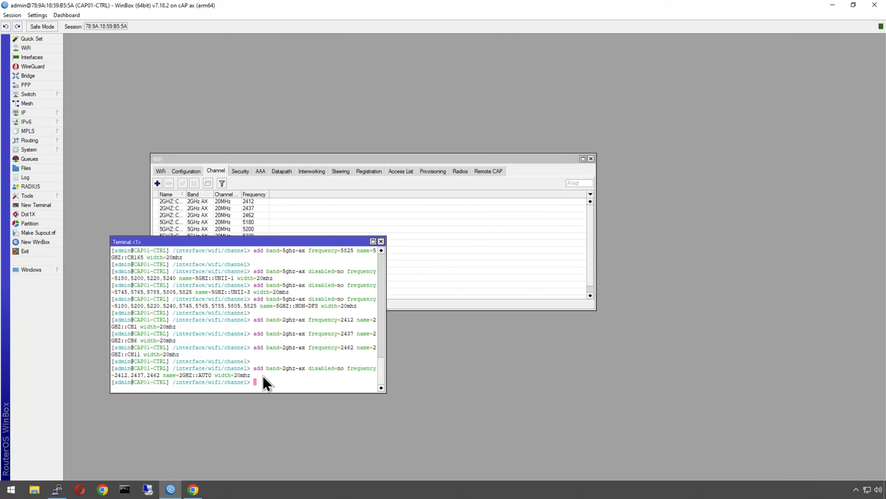
left_click_drag(277, 242, 599, 311)
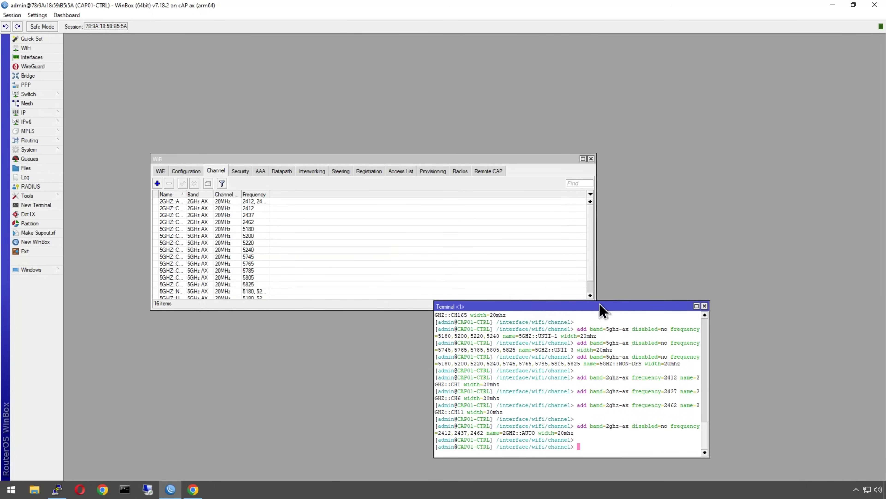
Enlarge the WiFi window, widen the Frequency column and sort the channels by descending frequency, keeping the terminal clear of the list.
left_click_drag(262, 309, 267, 337)
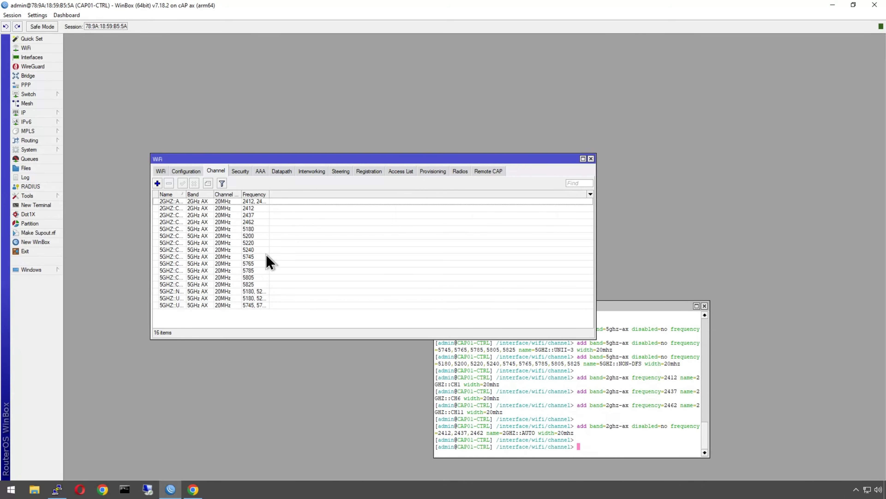
left_click(265, 194)
left_click_drag(269, 194, 296, 194)
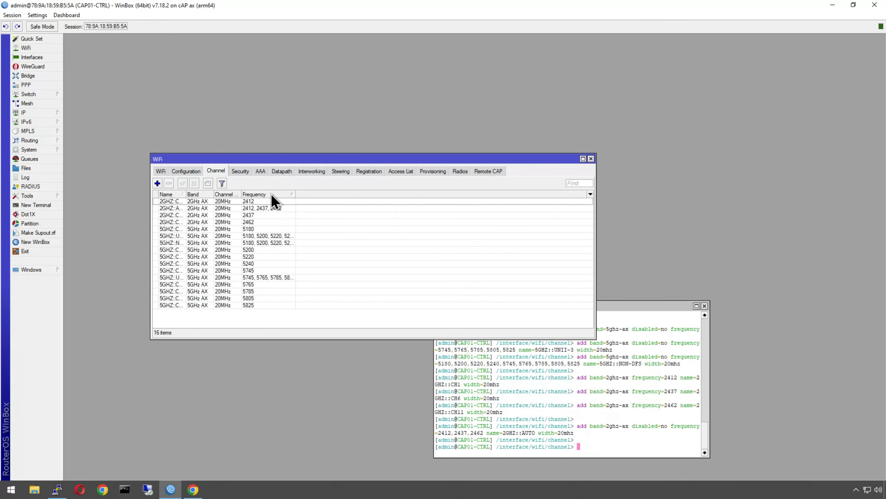
left_click(273, 195)
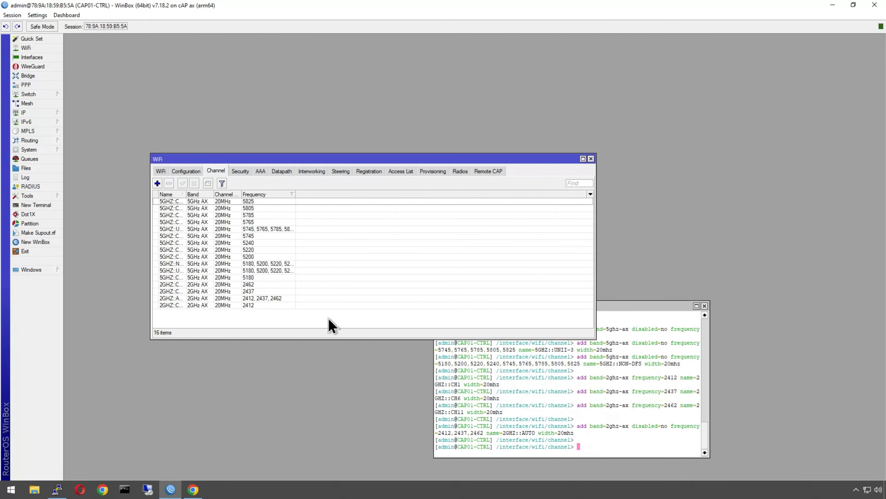
left_click_drag(653, 305, 809, 311)
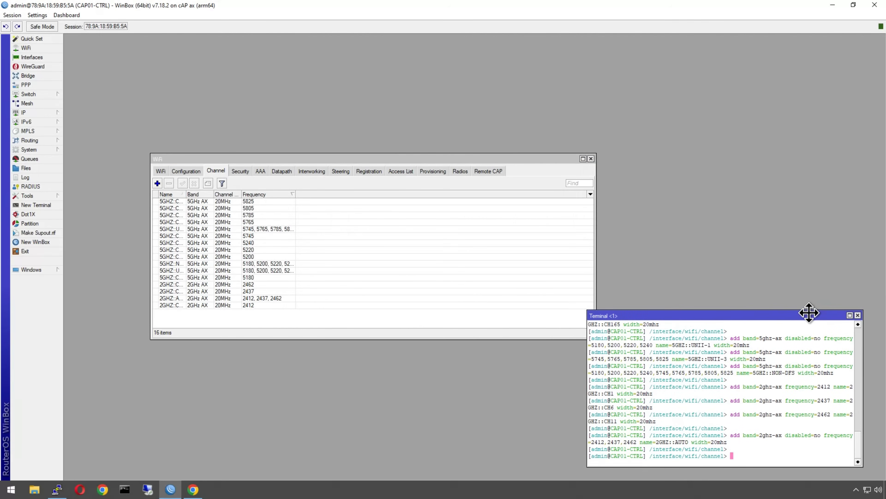
left_click_drag(456, 159, 425, 141)
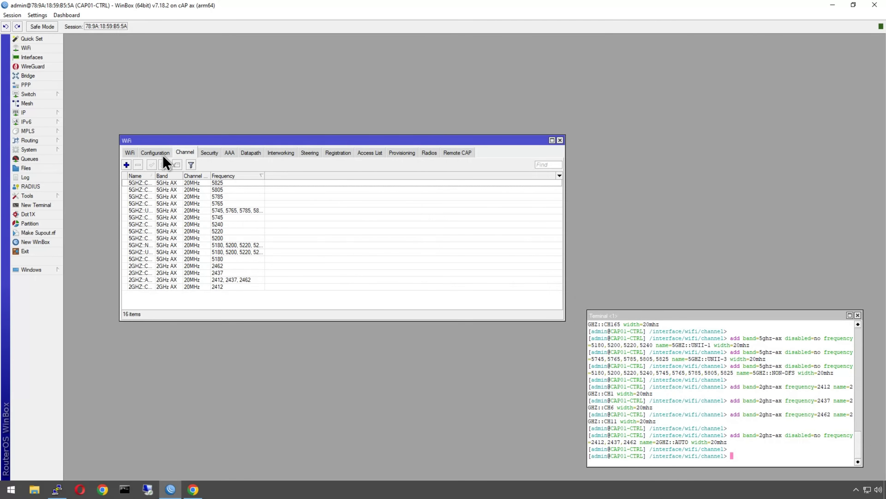
Create a new WiFi configuration named cfg-corp-2G with the SSID MikroTikMasters-2G.
left_click(154, 153)
left_click(126, 164)
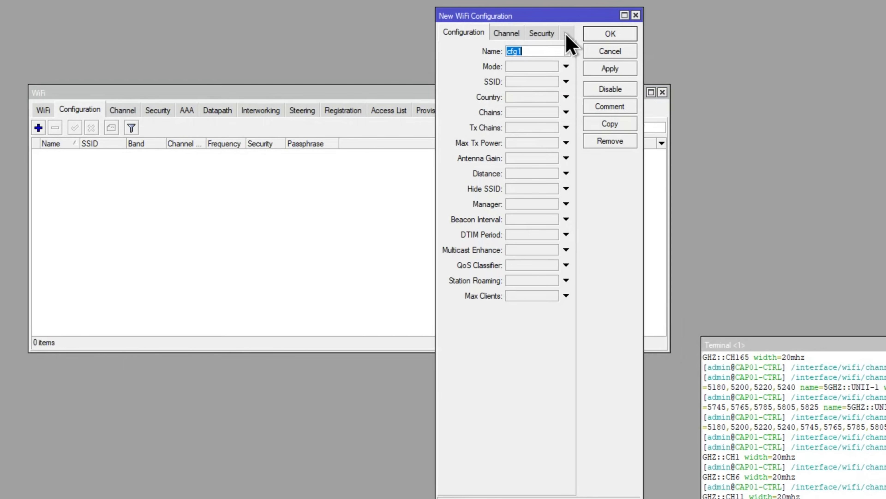
left_click_drag(437, 91, 256, 91)
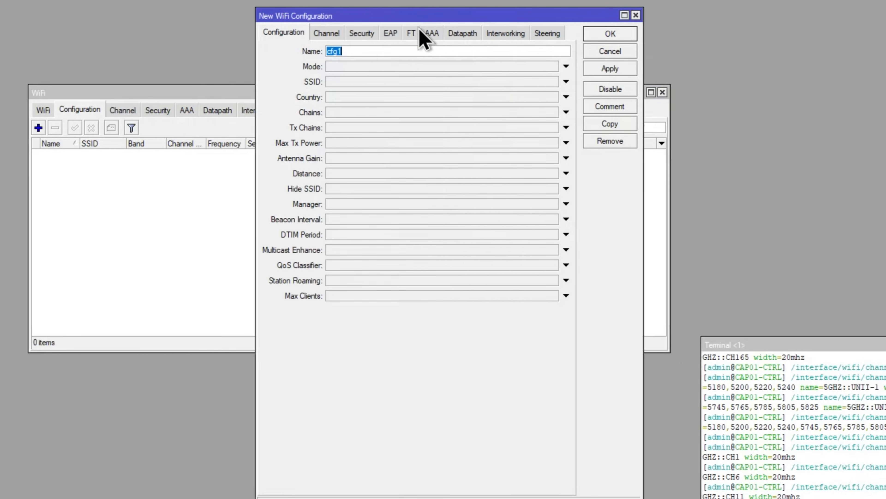
left_click(411, 33)
left_click(283, 32)
left_click(365, 52)
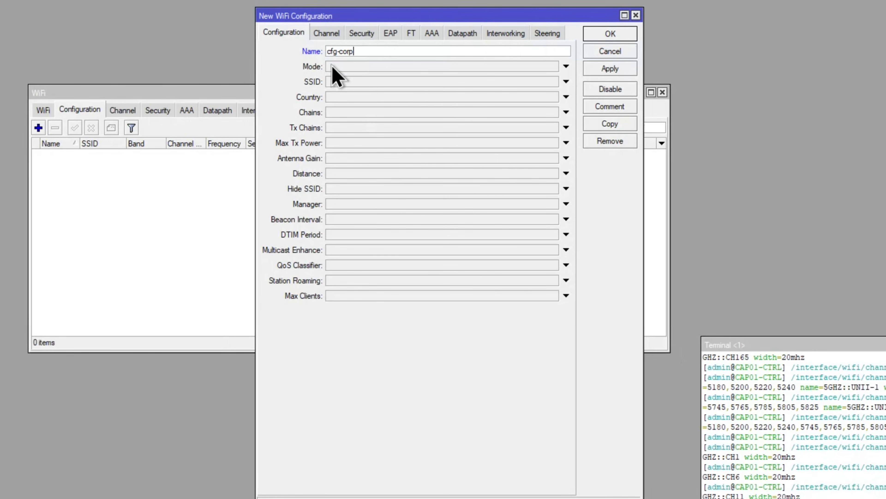
left_click(346, 81)
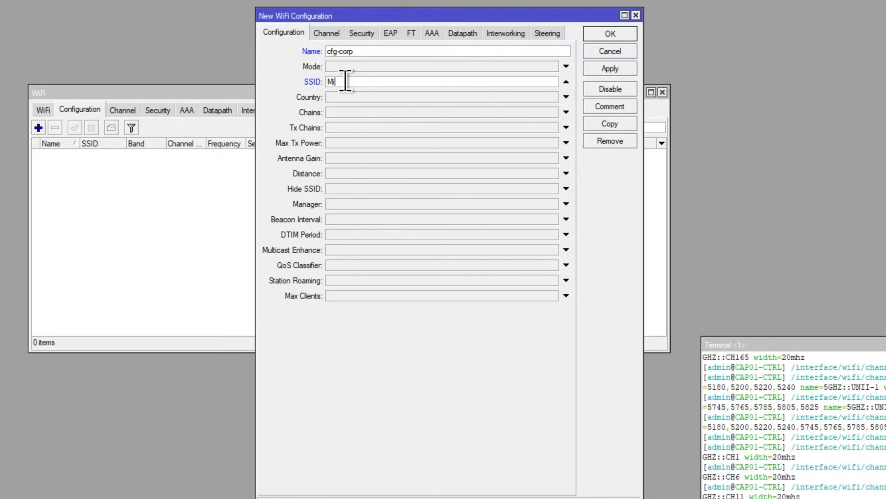
type("Mikroti")
left_click(381, 52)
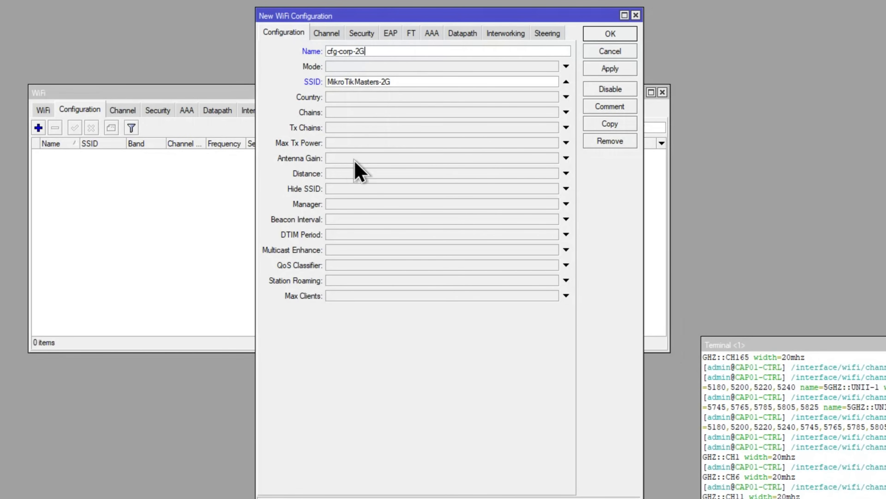
Set the cfg-corp-2G configuration's country to Australia and its channel to 2GHZ::AUTO.
left_click(348, 98)
left_click(374, 102)
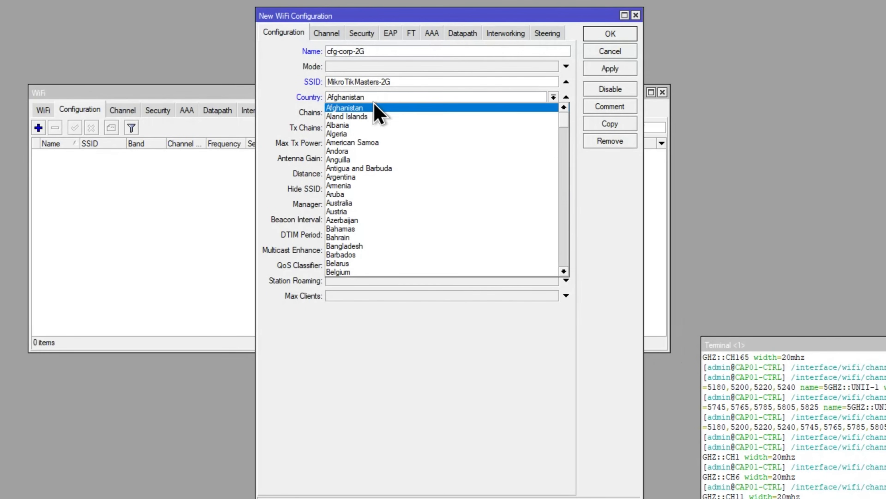
left_click(370, 203)
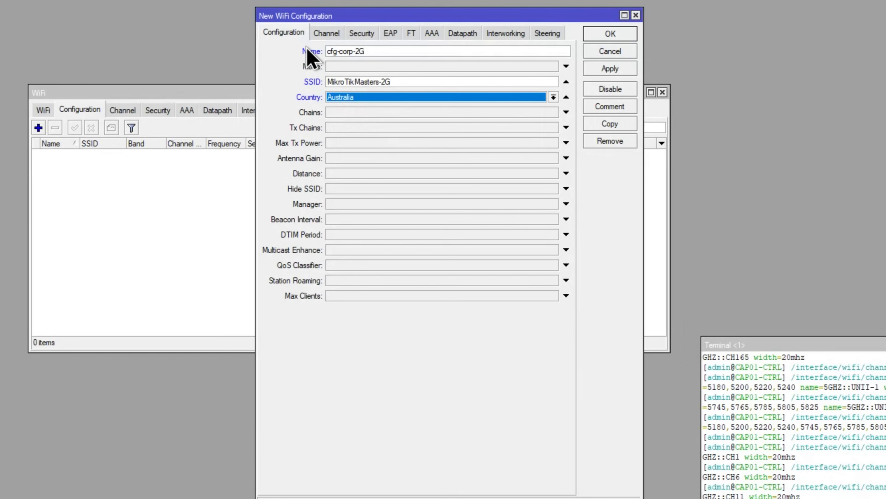
left_click(326, 33)
left_click(354, 52)
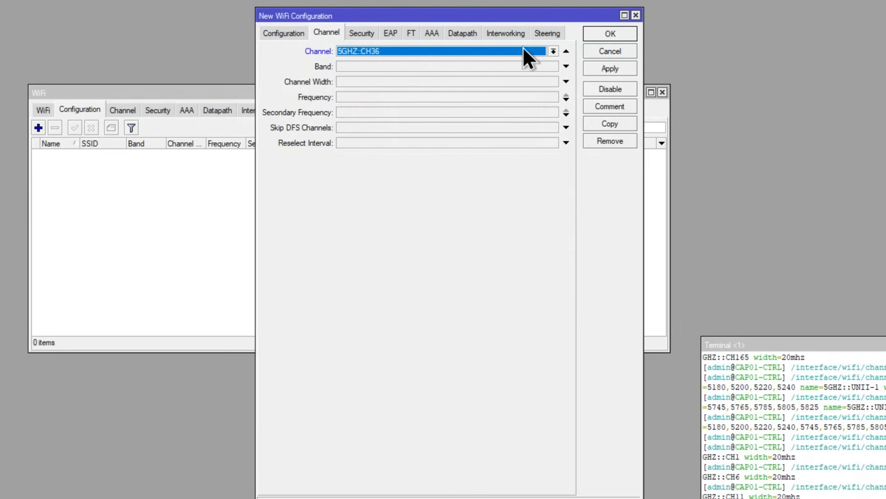
left_click(553, 51)
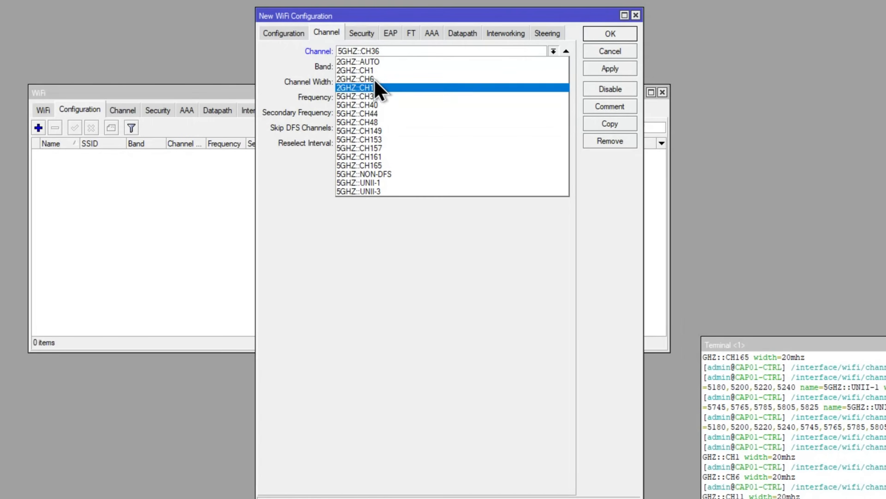
left_click(356, 63)
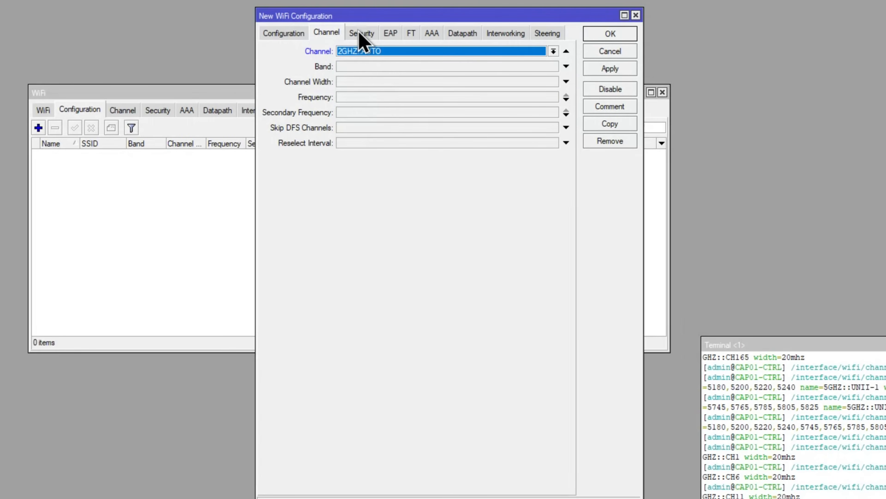
Assign the sec-corp security profile and the datapath-corp datapath to cfg-corp-2G and save the configuration.
left_click(359, 32)
left_click(367, 54)
left_click(382, 53)
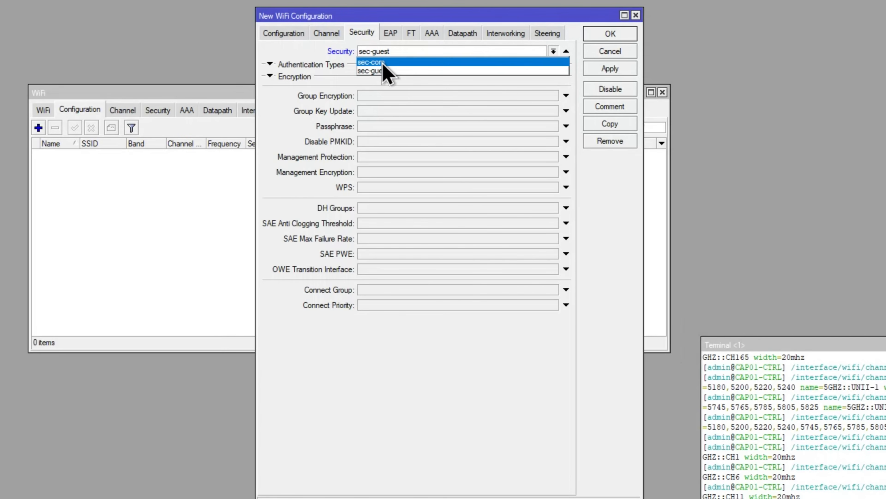
left_click(383, 63)
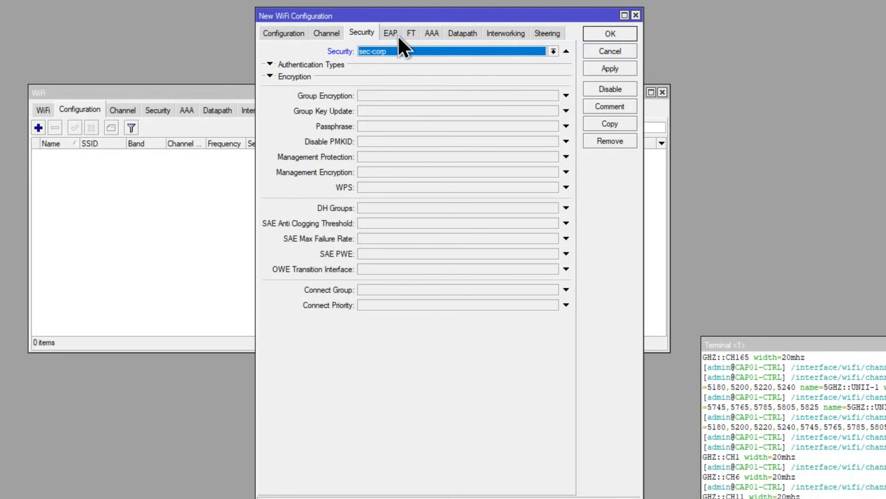
left_click(461, 35)
left_click(382, 52)
left_click(380, 51)
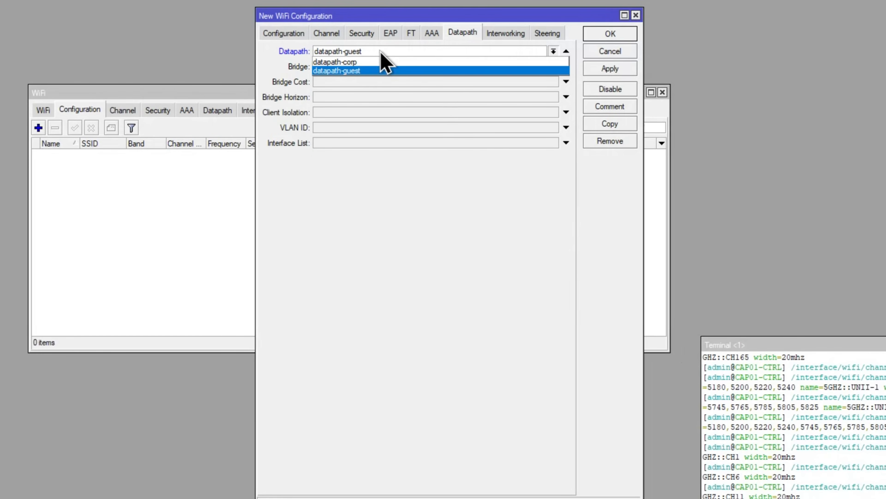
left_click(365, 62)
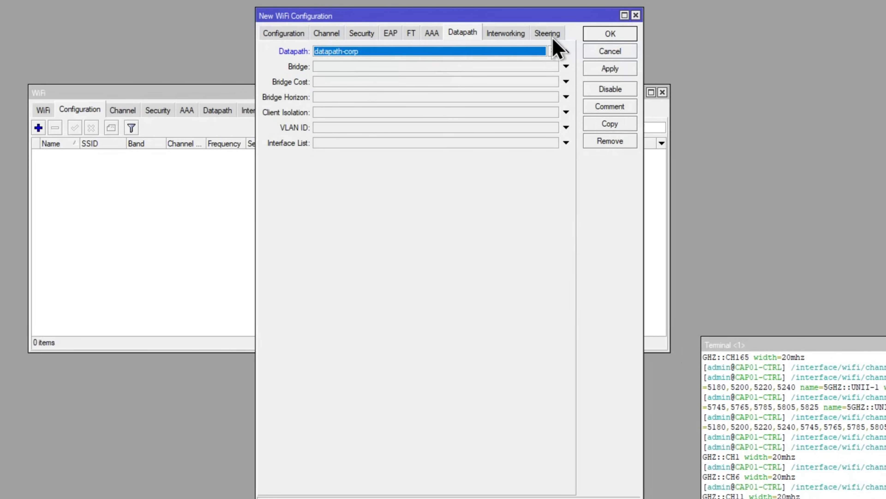
left_click(610, 34)
Duplicate the cfg-corp-2G configuration and set the copy's channel to 5GHZ::NON-DFS.
double_click(63, 155)
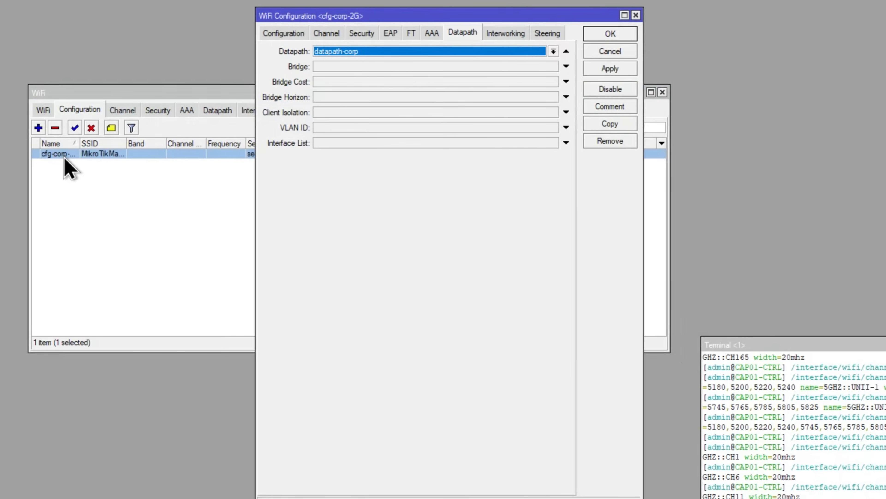
left_click(607, 123)
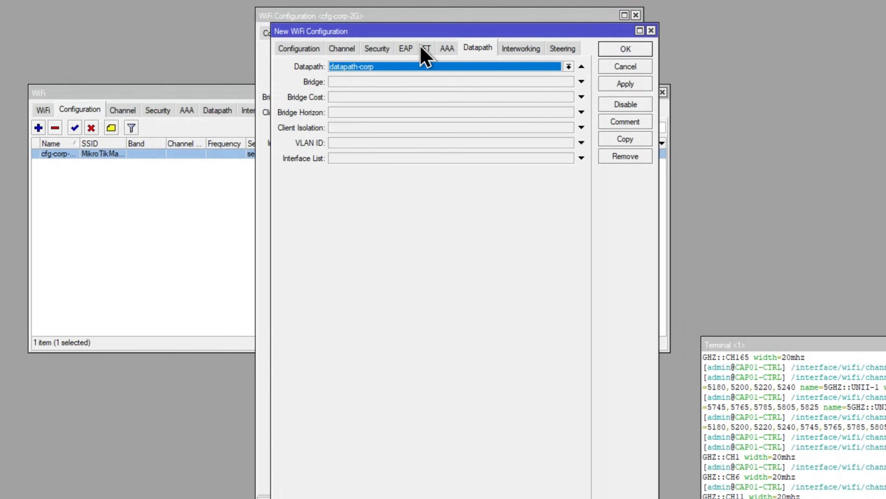
left_click(377, 49)
left_click(342, 49)
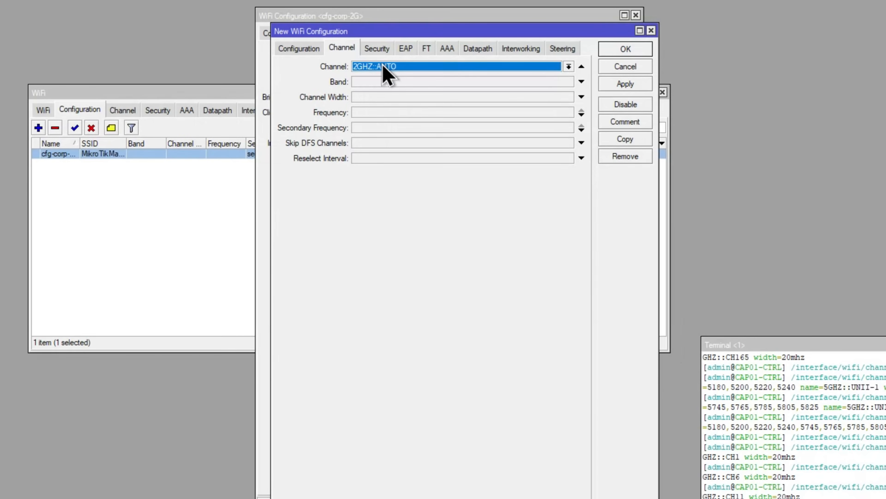
left_click(382, 67)
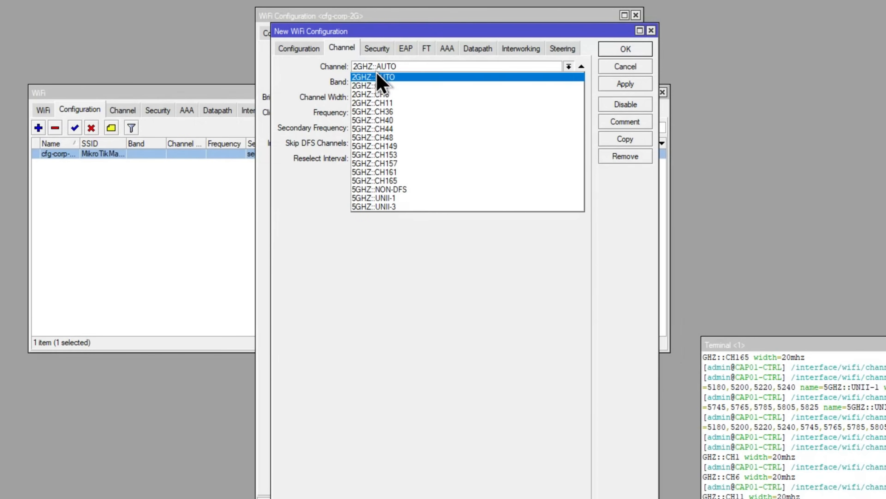
left_click(409, 190)
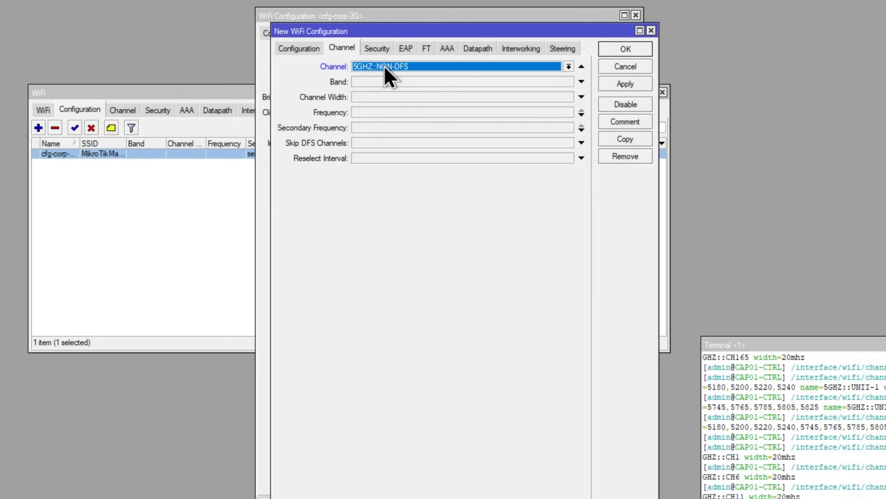
Name the copied configuration cfg-corp-5G, save it, and widen the Name column of the configuration list.
left_click(303, 49)
left_click(376, 67)
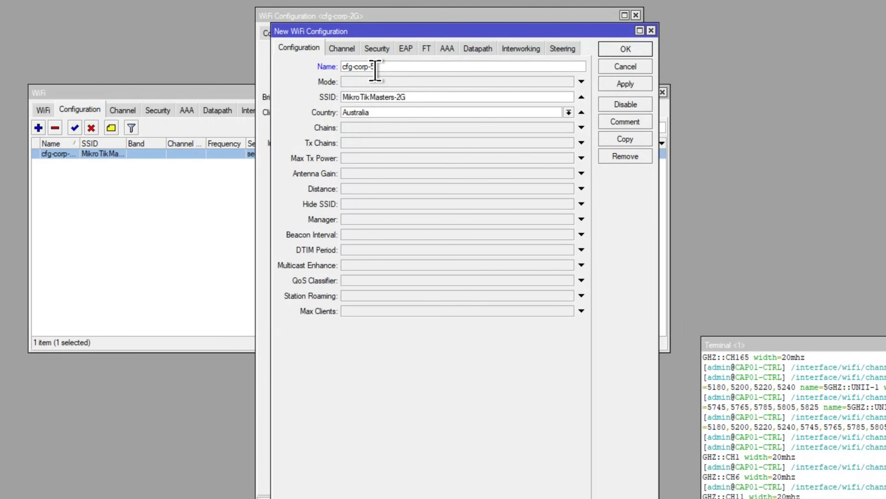
type("g")
left_click(626, 50)
left_click(622, 34)
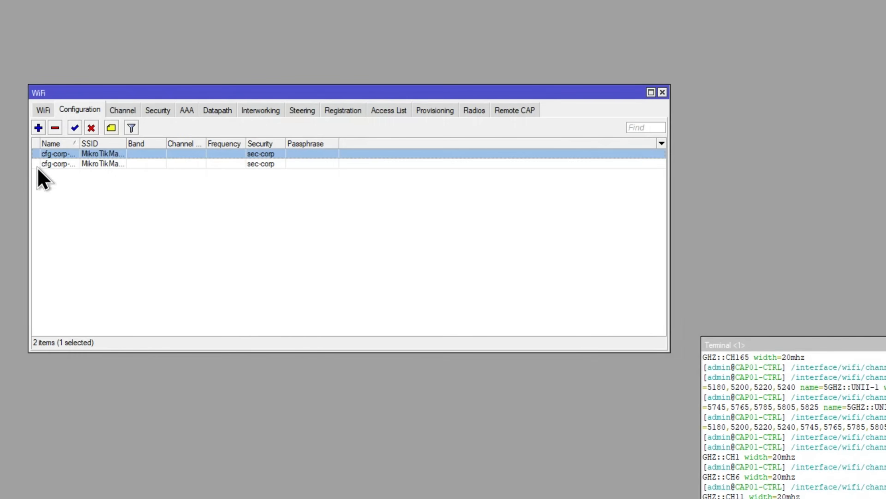
left_click_drag(80, 142, 138, 142)
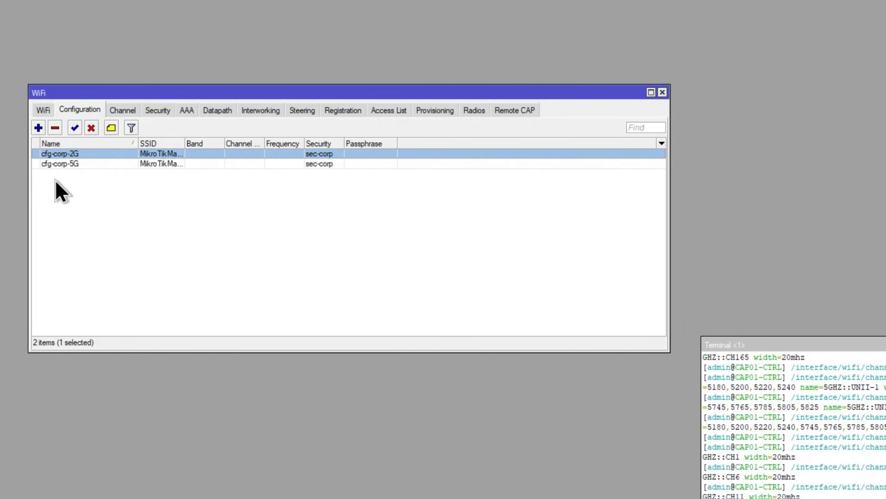
Create a new WiFi configuration named cfg-guest with the SSID MikroTikMasters-Guest and the country Australia.
left_click(38, 128)
left_click(284, 33)
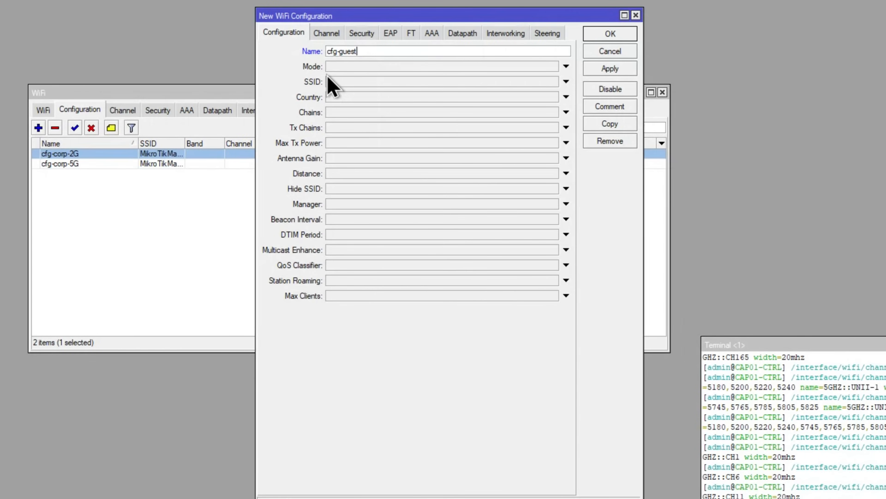
left_click(335, 82)
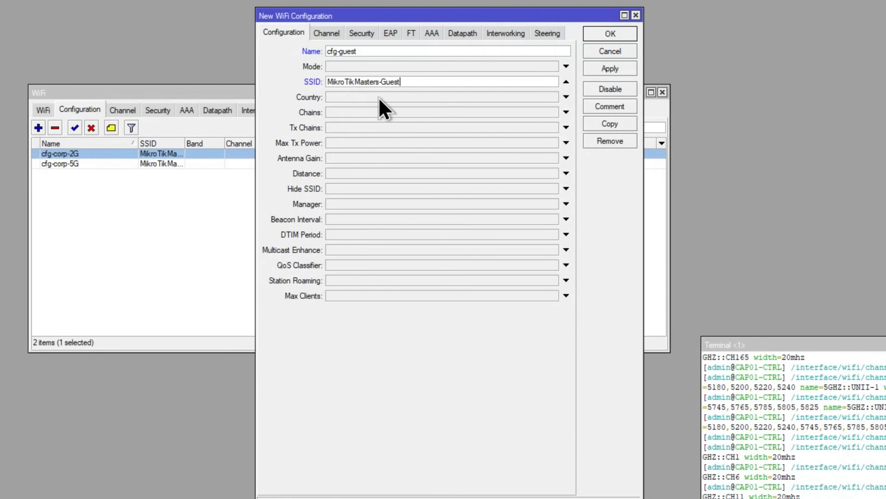
left_click(361, 97)
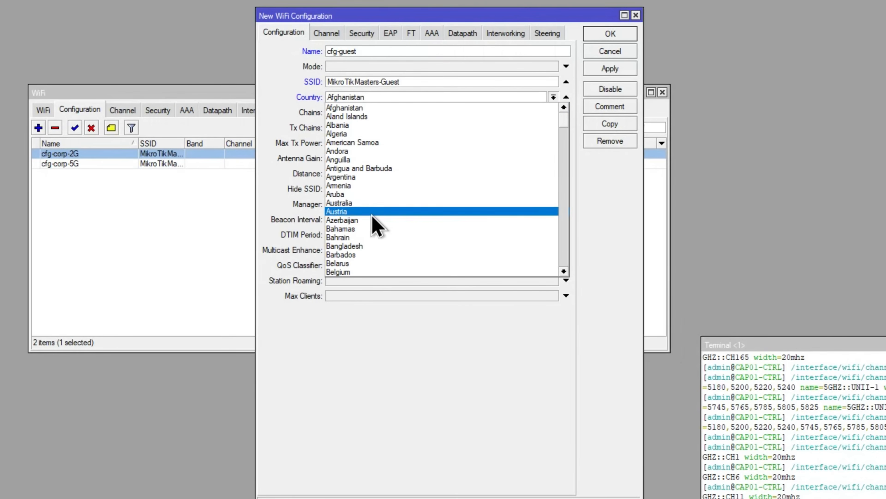
left_click(366, 205)
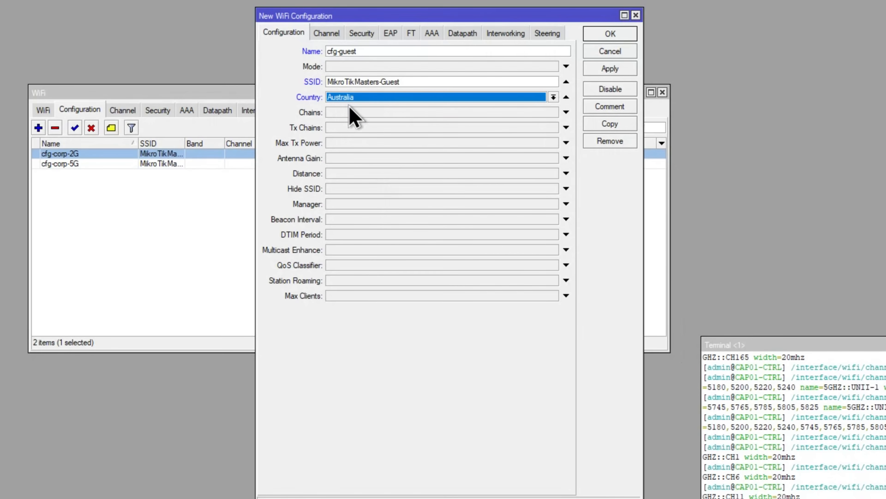
left_click(327, 34)
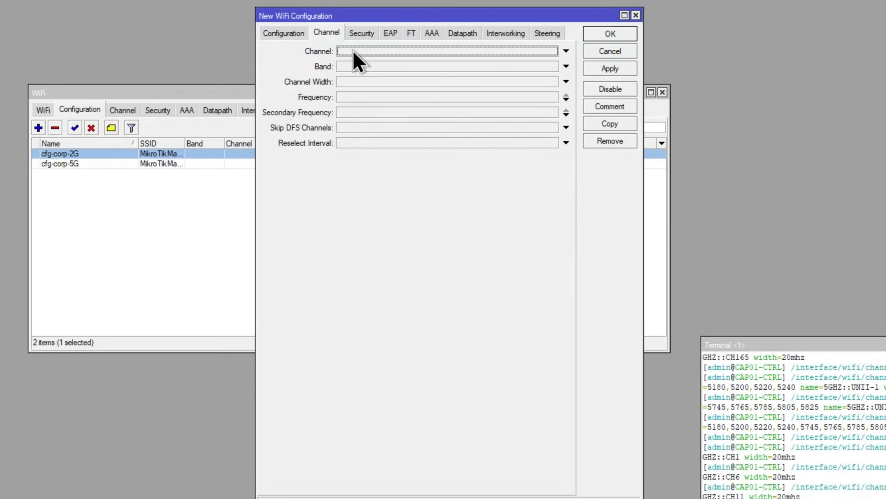
left_click(366, 53)
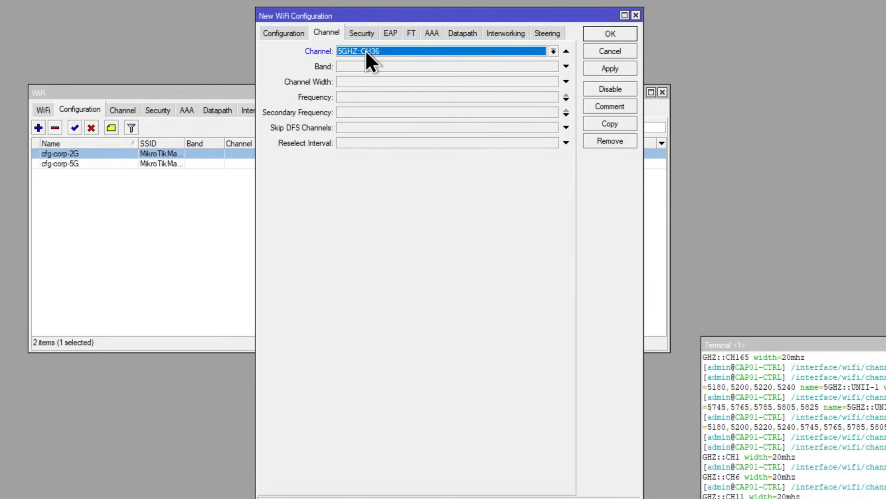
left_click(566, 51)
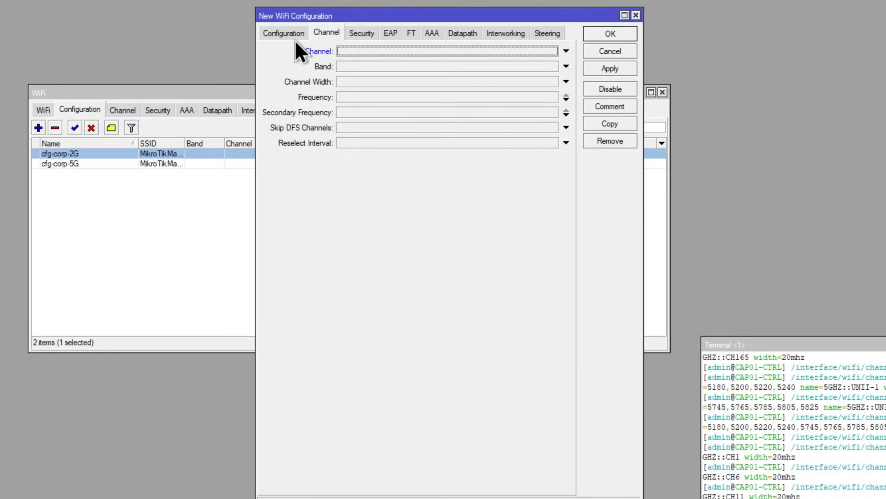
left_click(300, 34)
left_click(321, 33)
left_click_drag(313, 14, 337, 119)
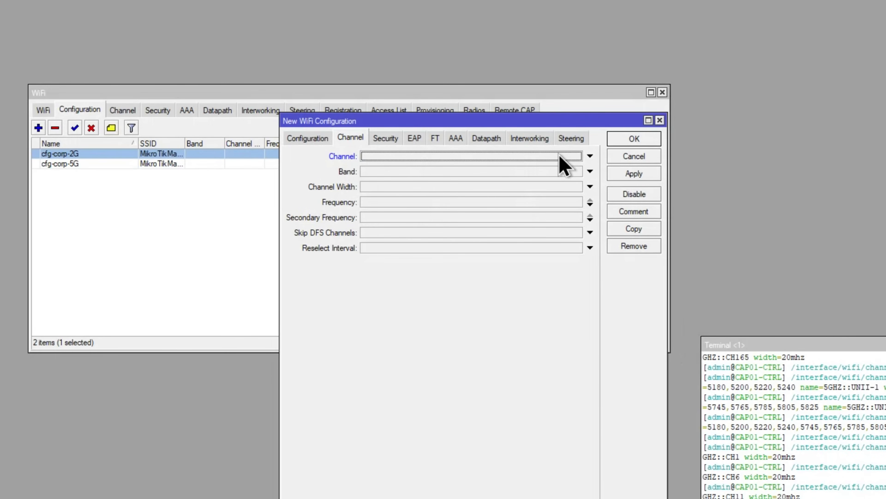
Assign the sec-guest security profile and the datapath-guest datapath to cfg-guest, save it, and widen the configuration list's SSID column.
left_click(386, 138)
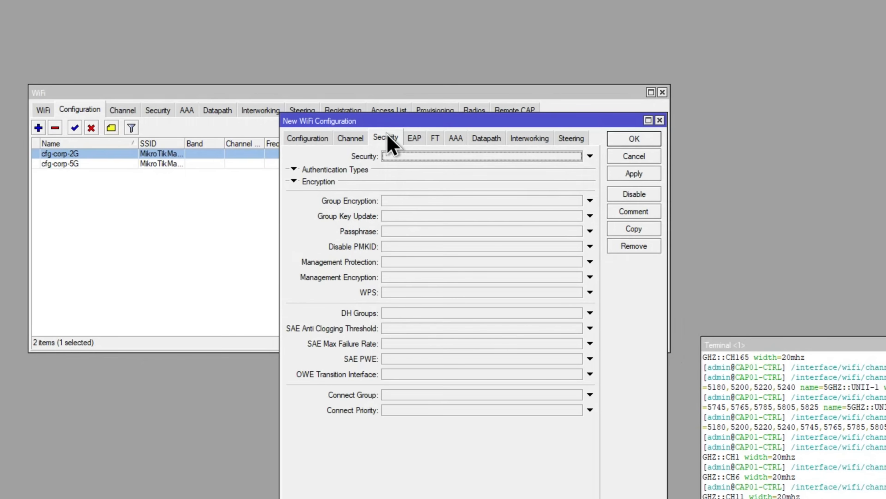
left_click(404, 156)
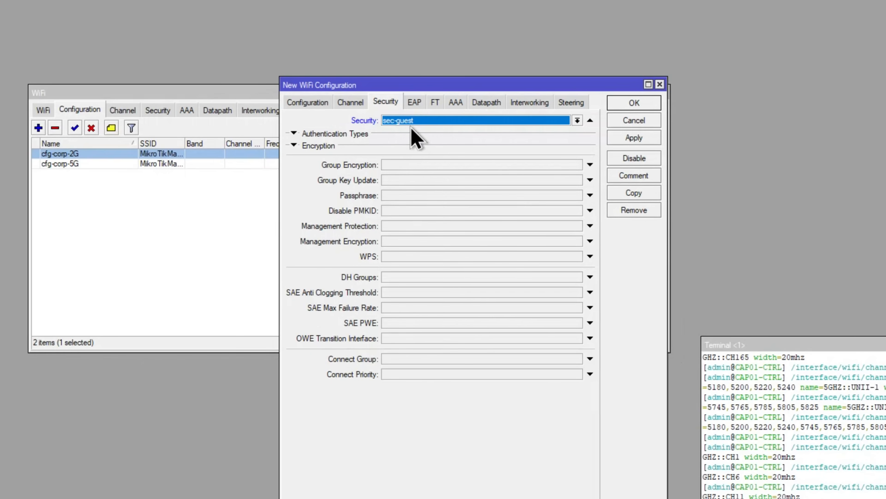
left_click(485, 105)
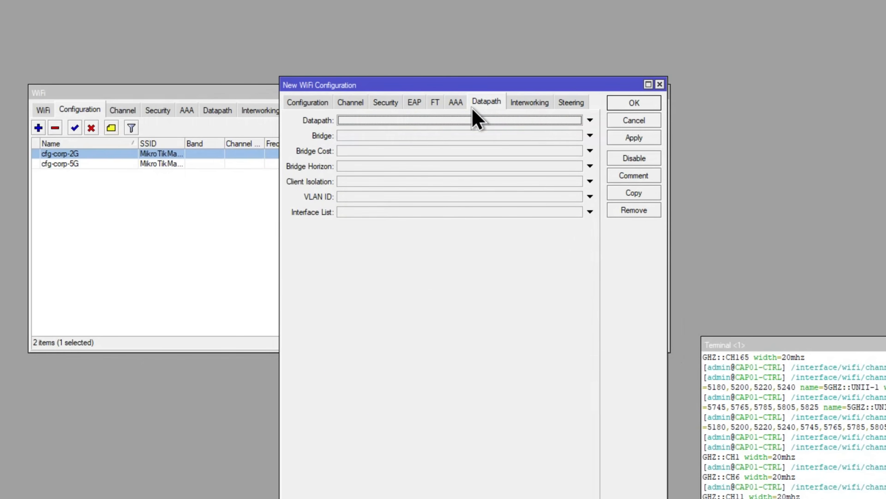
left_click(435, 119)
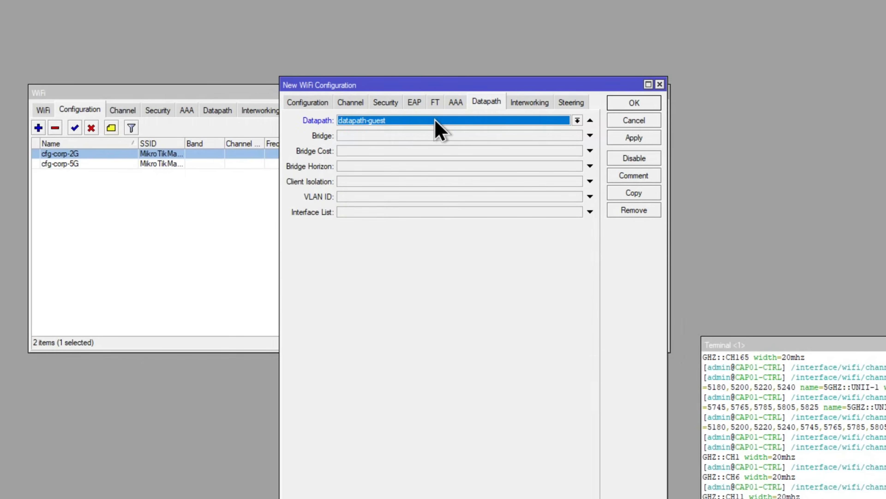
left_click(632, 107)
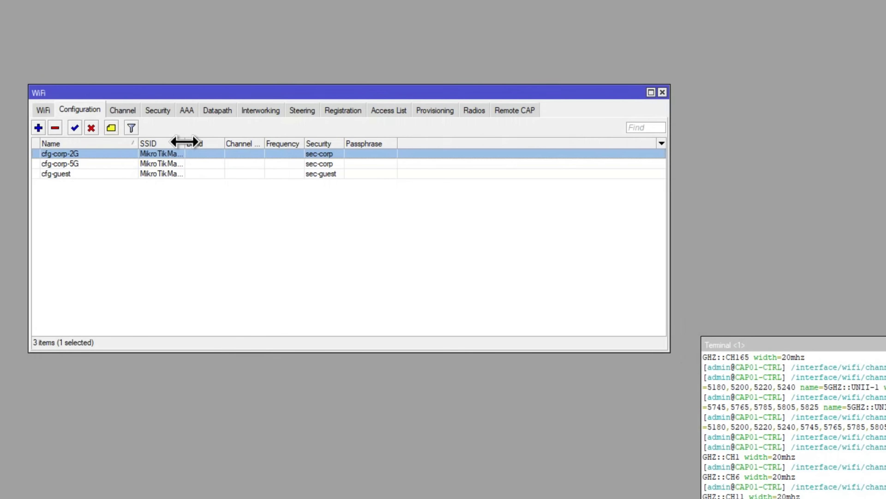
left_click_drag(184, 142, 257, 141)
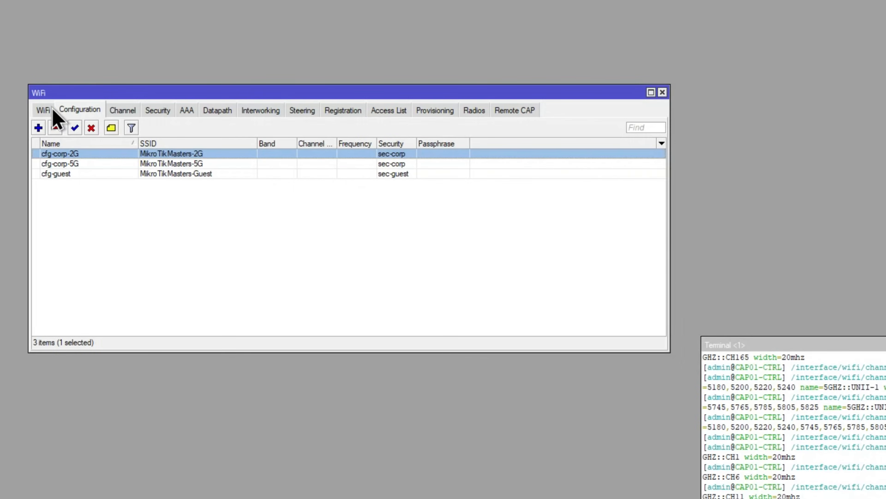
Rename the wifi1 interface to wifi-5G and assign it the cfg-corp-5G configuration.
left_click(42, 111)
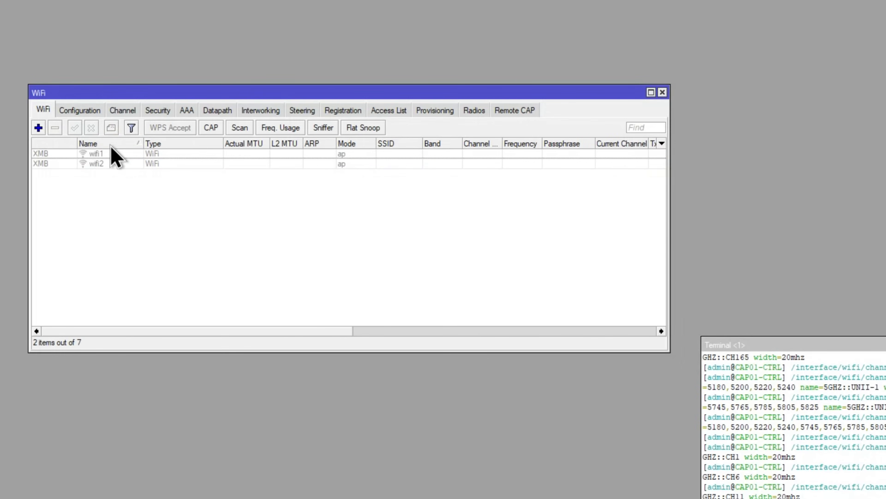
double_click(57, 154)
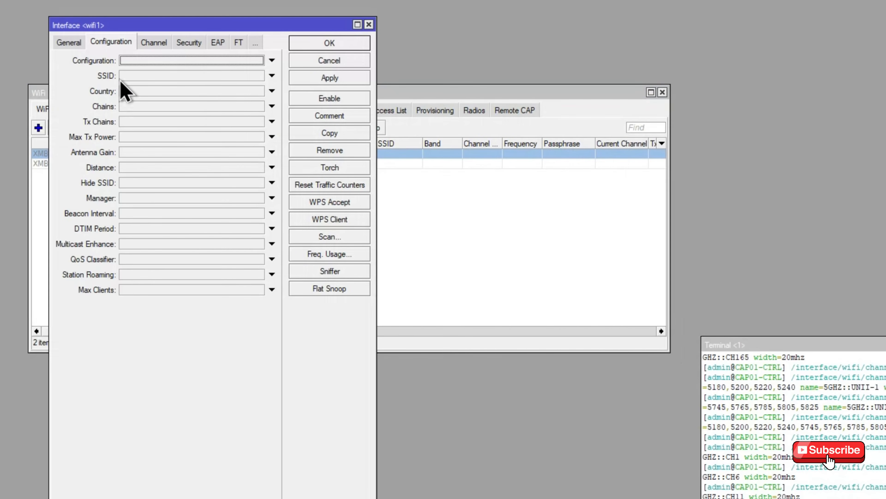
left_click(62, 44)
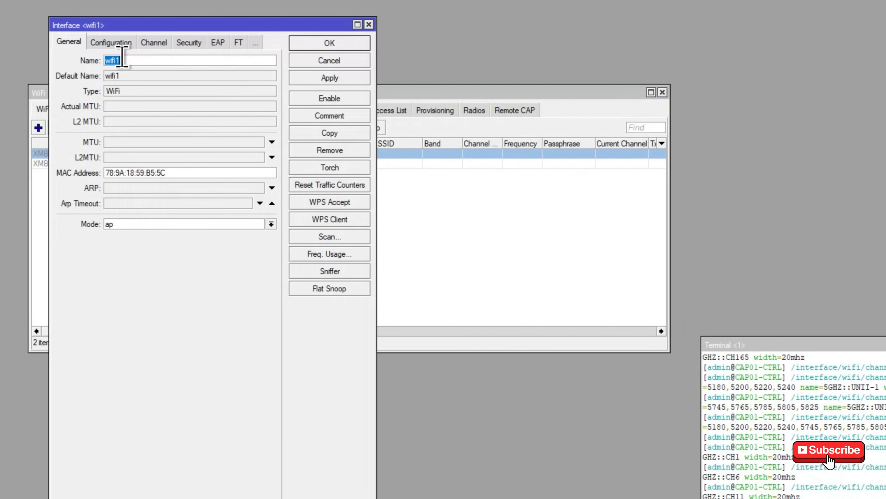
left_click(143, 59)
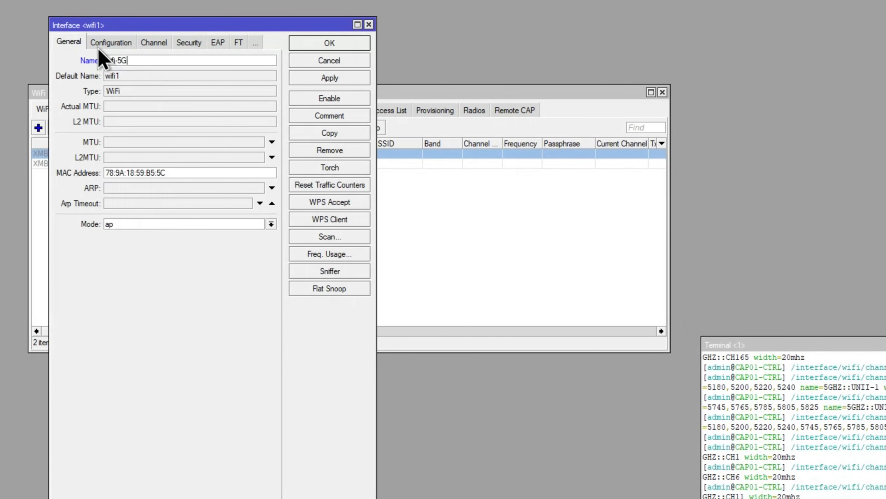
left_click(102, 45)
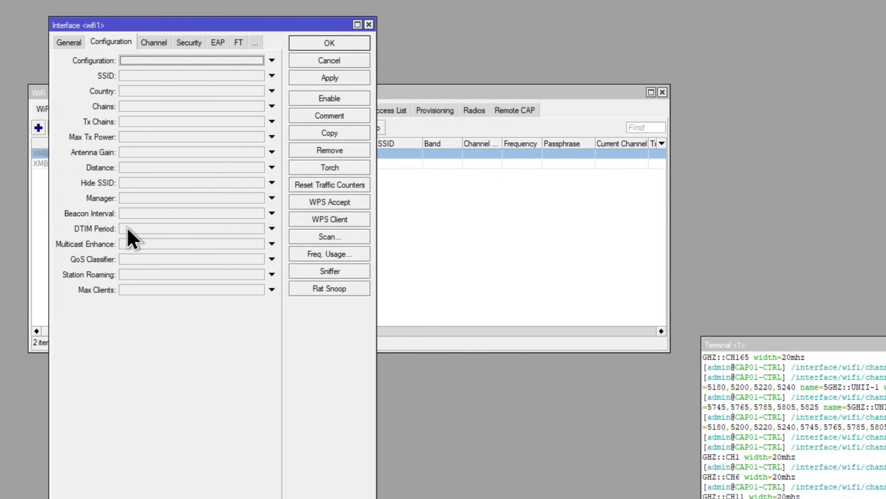
left_click(135, 62)
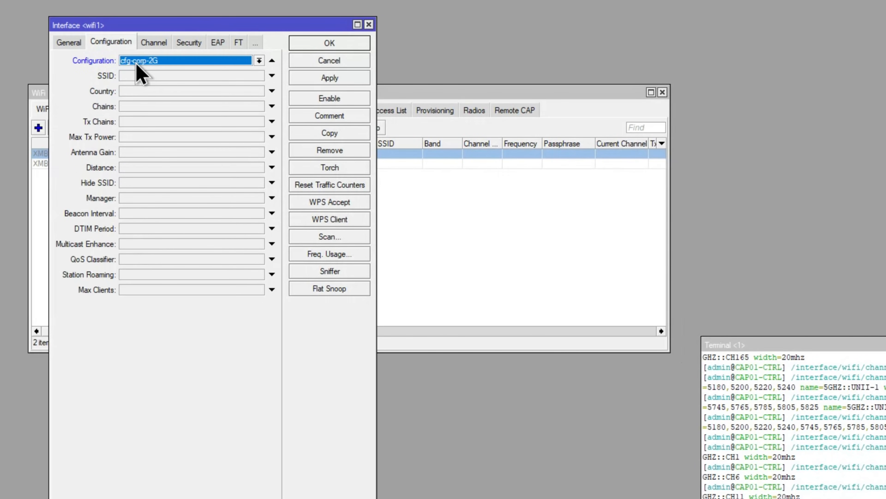
left_click(160, 63)
left_click(165, 72)
left_click(153, 43)
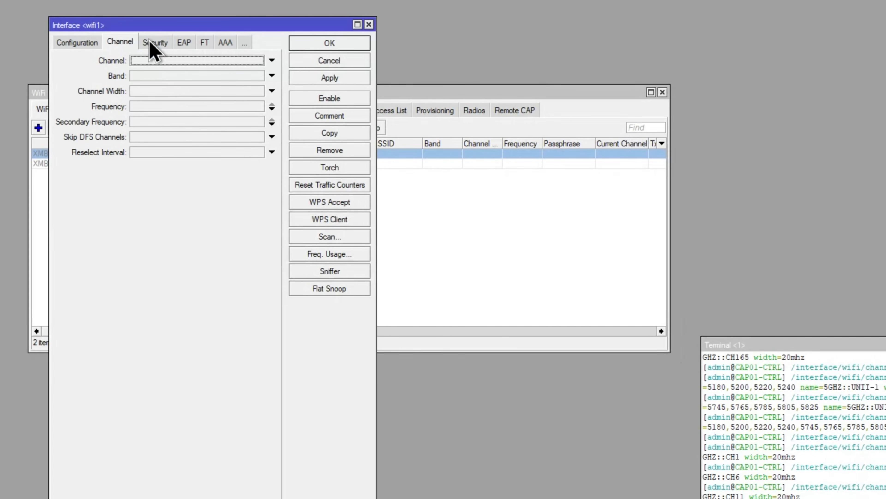
left_click(164, 60)
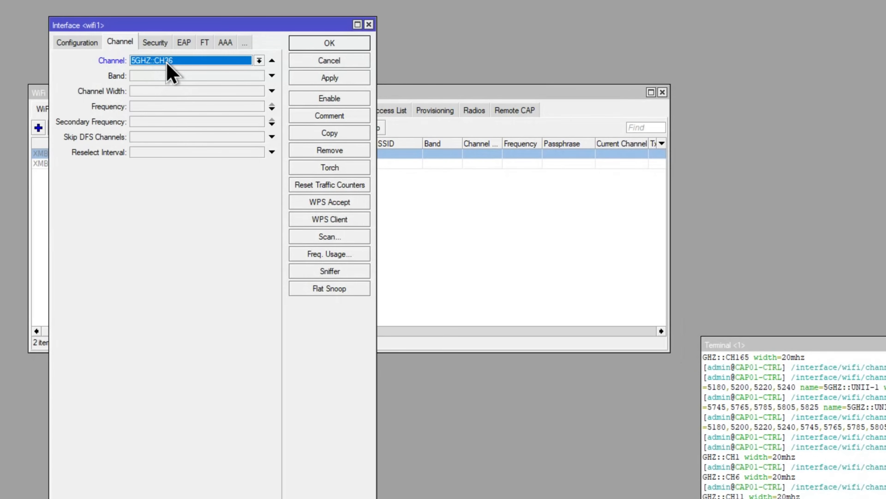
left_click(272, 60)
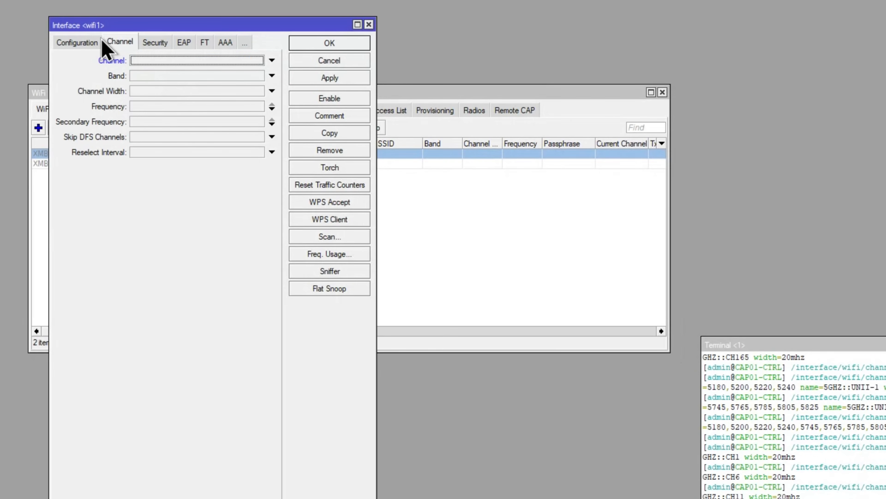
left_click(72, 42)
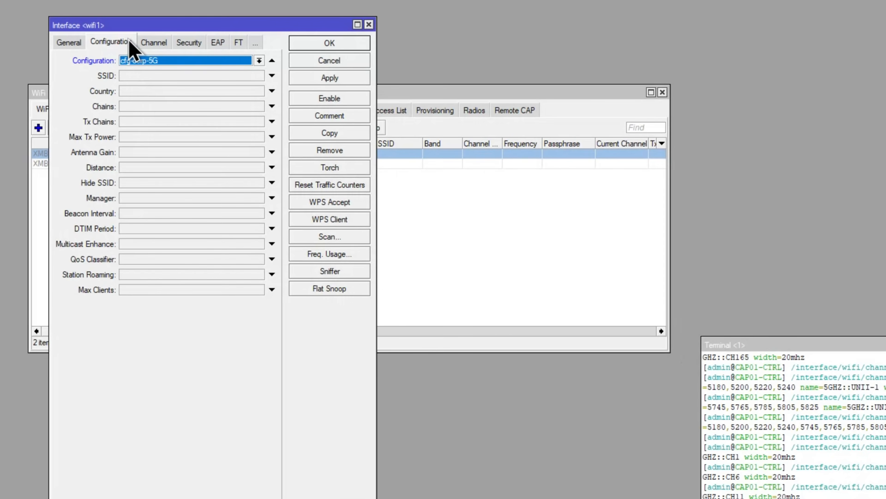
Set the wifi-5G interface's datapath bridge to lan_bridge with no datapath profile, and save the interface.
left_click(219, 43)
left_click(174, 43)
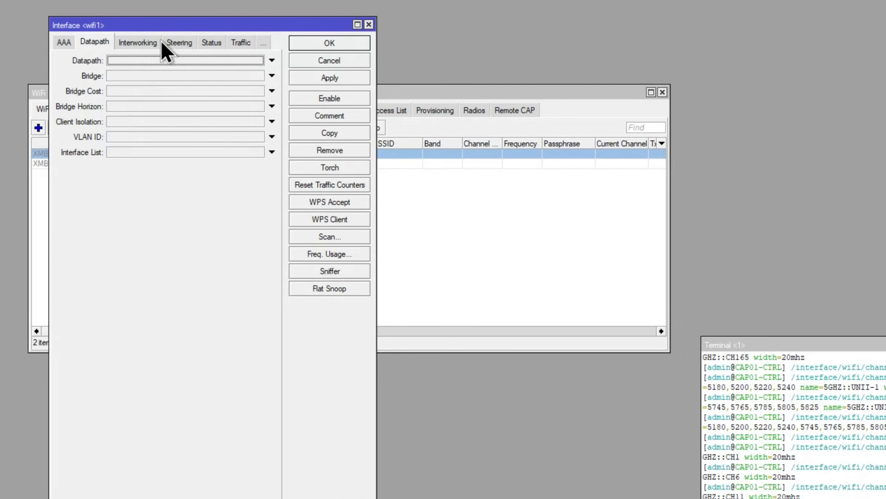
left_click(140, 60)
left_click(180, 58)
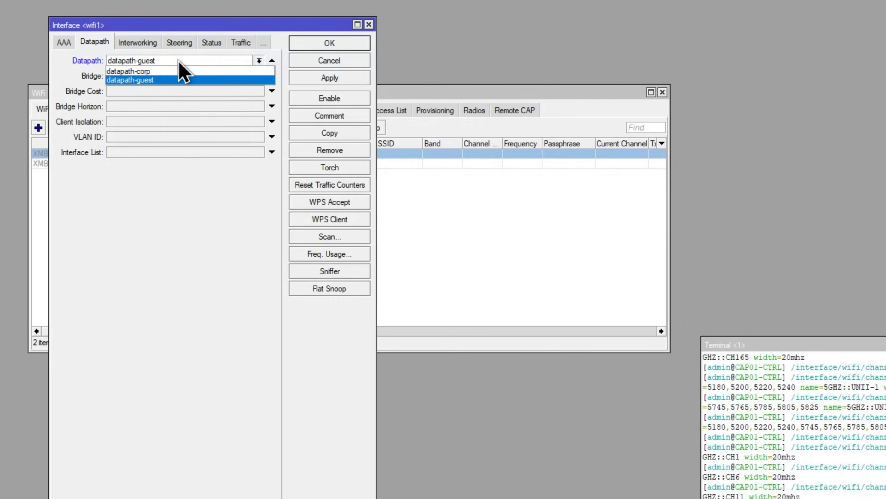
left_click(167, 72)
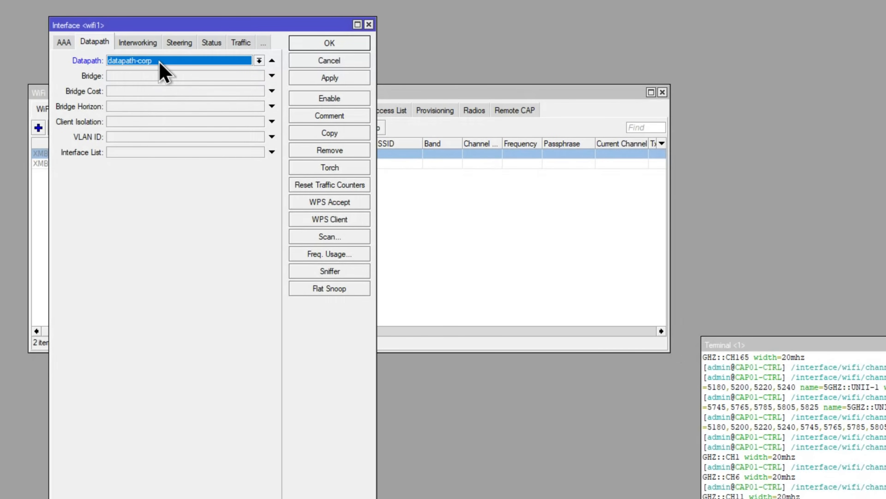
left_click(272, 60)
left_click(225, 75)
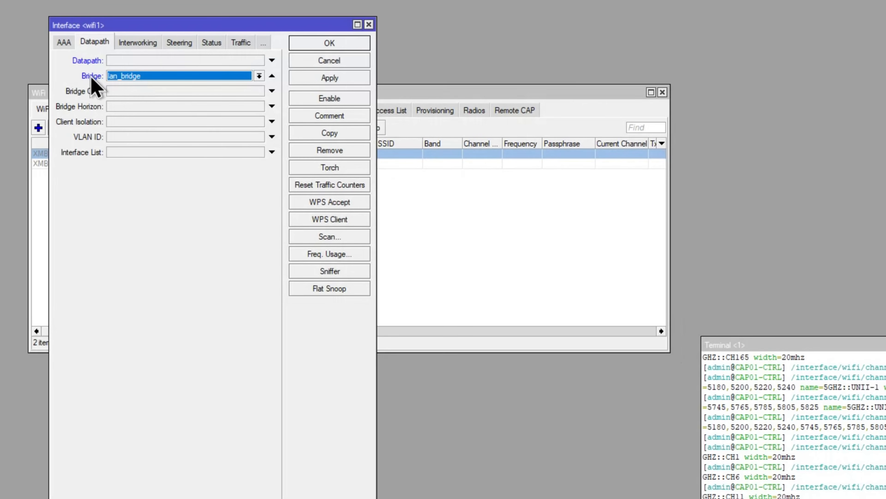
left_click(61, 45)
left_click(61, 46)
left_click(61, 46)
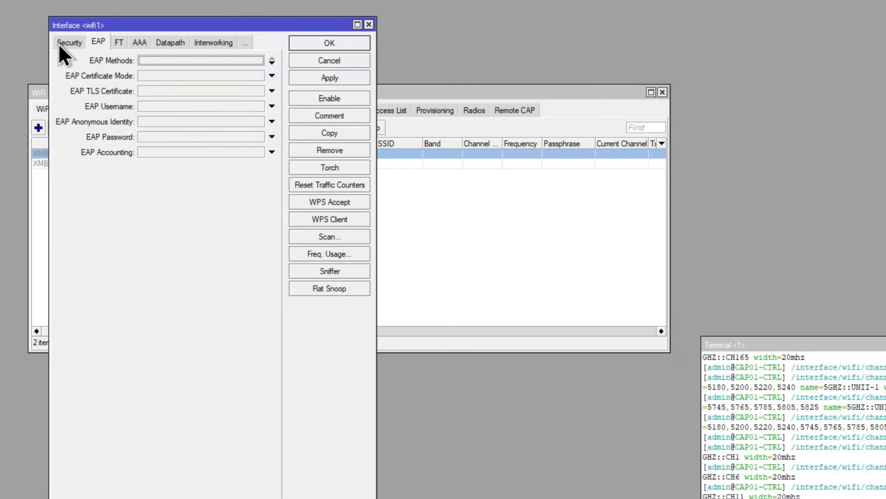
left_click(60, 45)
left_click(61, 45)
left_click(61, 46)
left_click(60, 46)
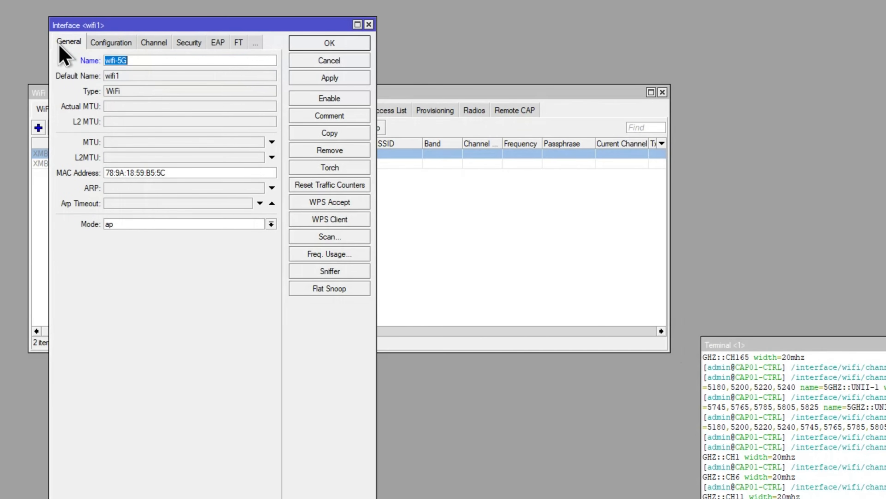
left_click(326, 59)
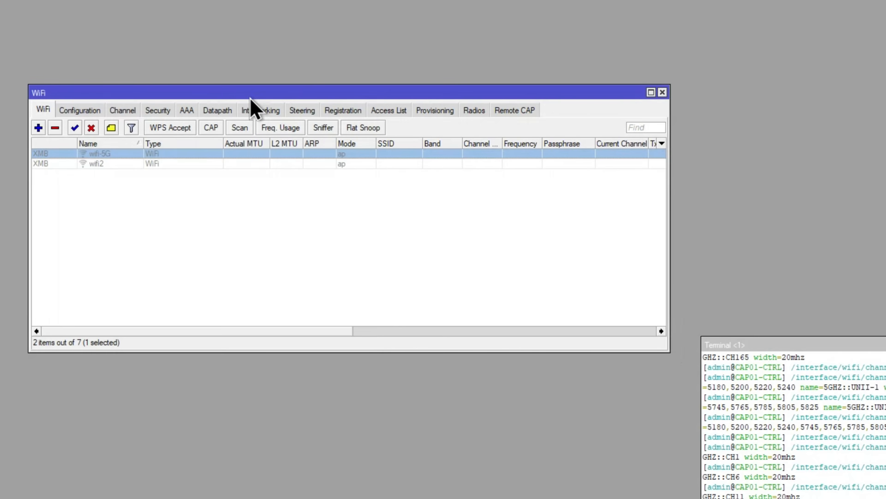
Rename the wifi2 interface to wifi-2G and assign it the cfg-corp-2G configuration.
double_click(93, 163)
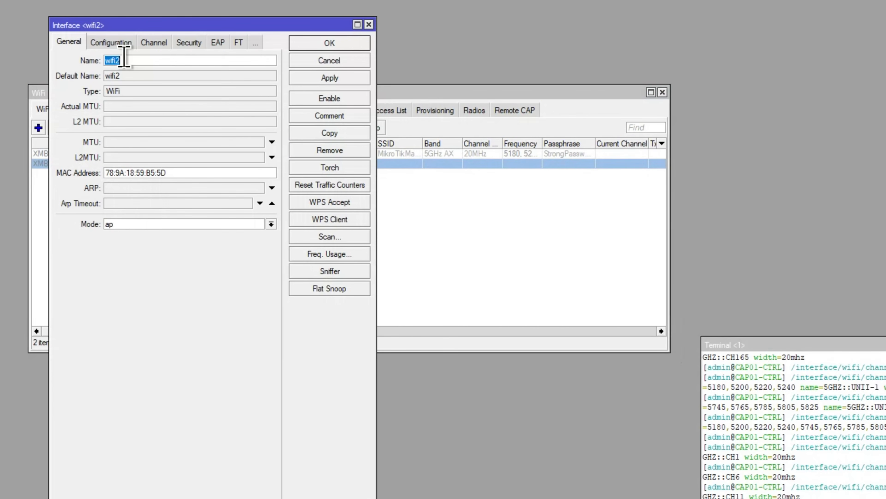
key("BackSpace")
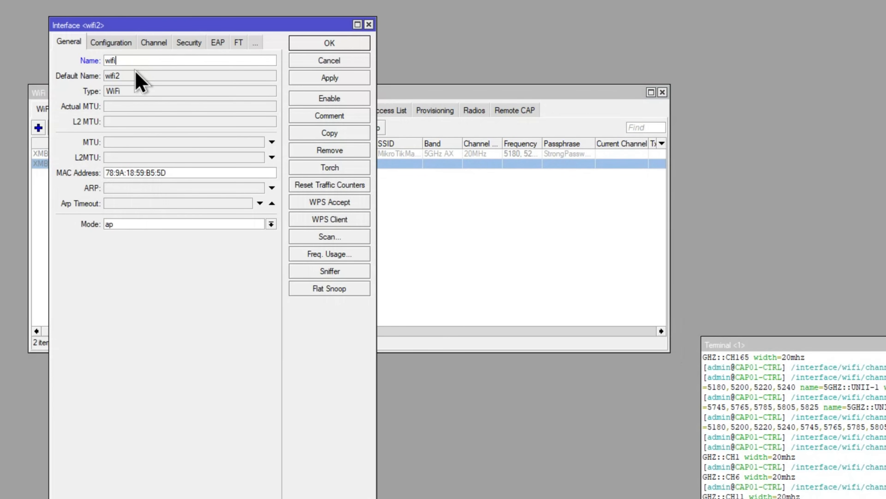
type("-2G")
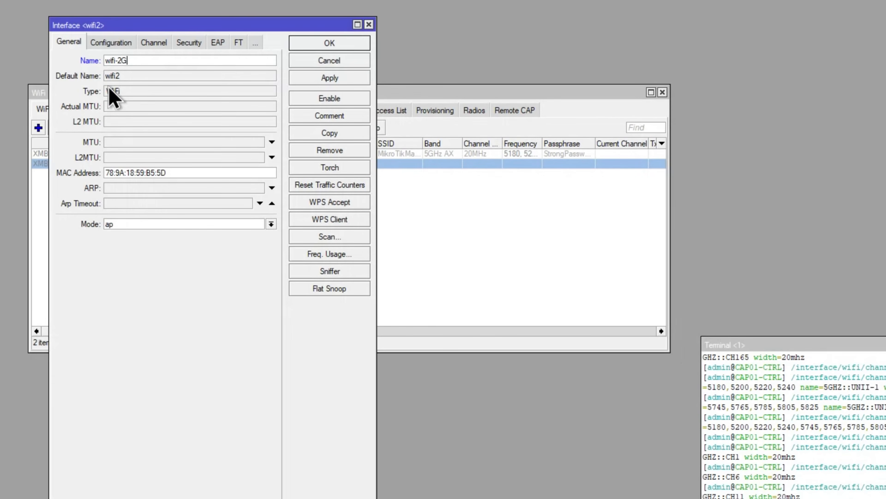
left_click(115, 42)
left_click(146, 62)
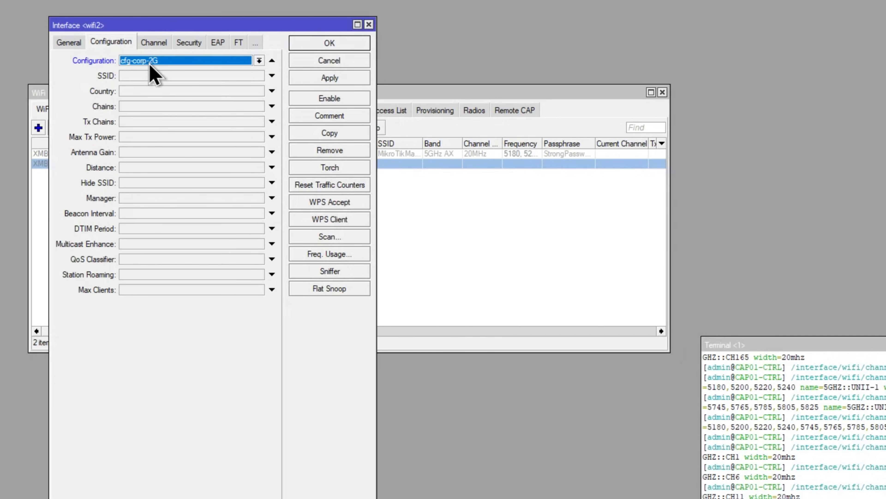
left_click(176, 74)
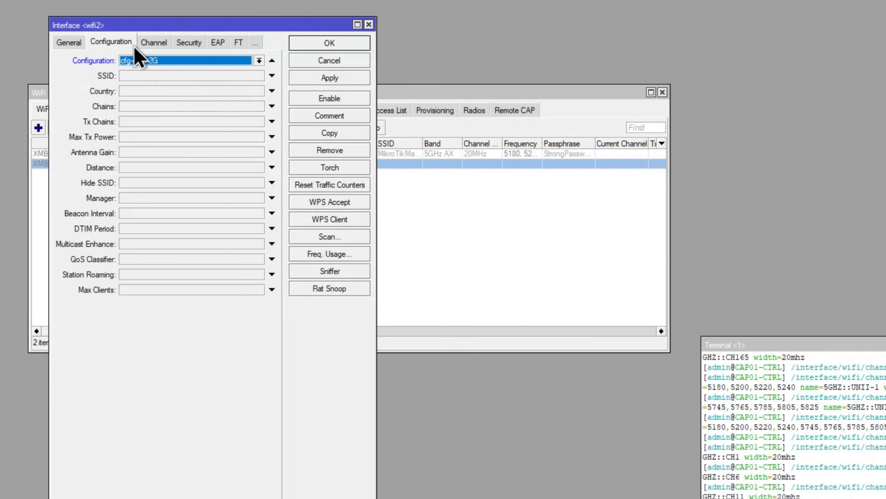
Set the wifi-2G interface's datapath bridge to lan_bridge, save the interface, and close the terminal window.
left_click(219, 44)
left_click(156, 43)
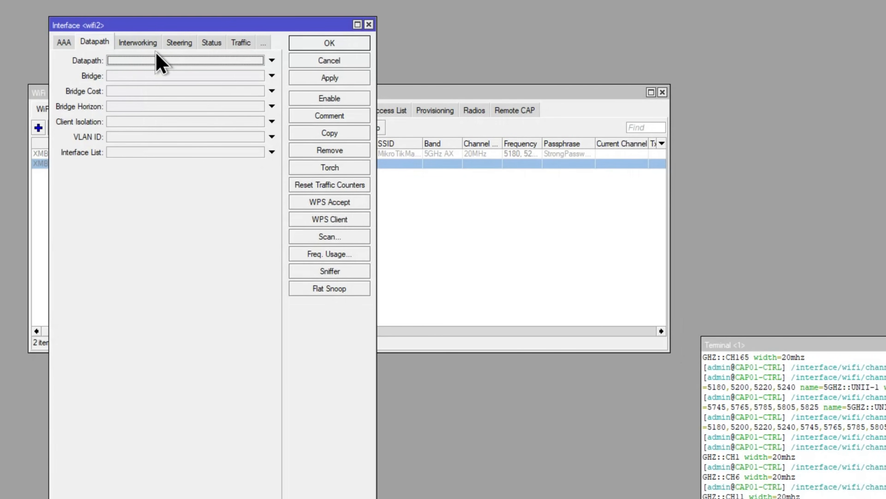
left_click(122, 76)
left_click(178, 85)
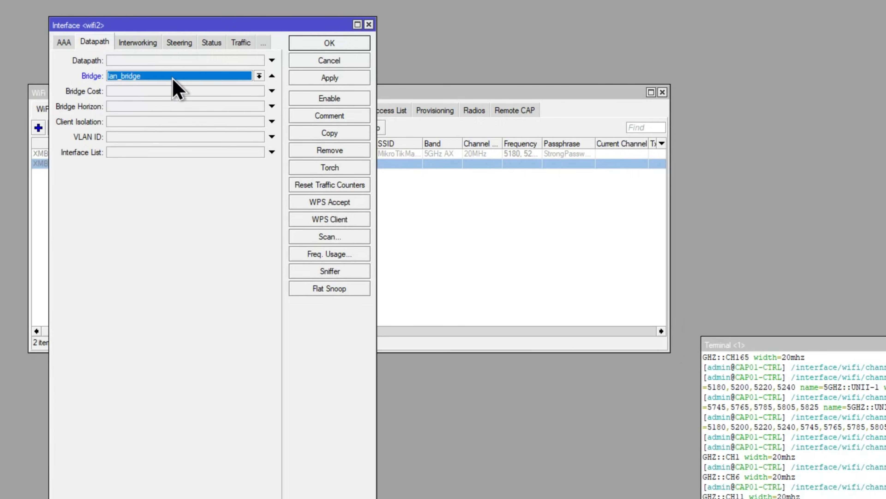
left_click(296, 44)
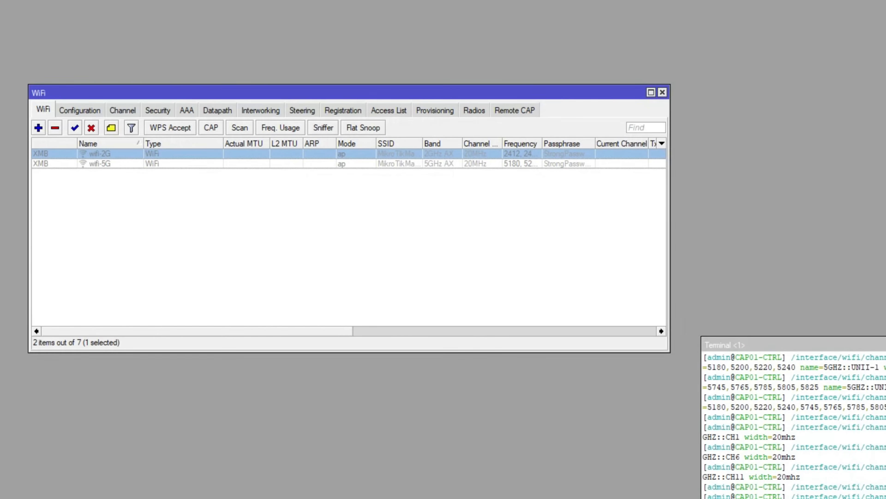
left_click(885, 344)
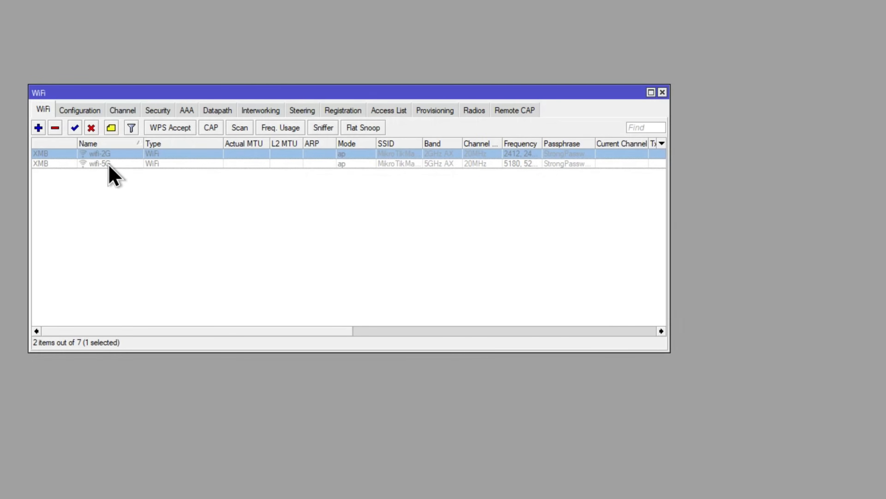
left_click(141, 164)
left_click(137, 155)
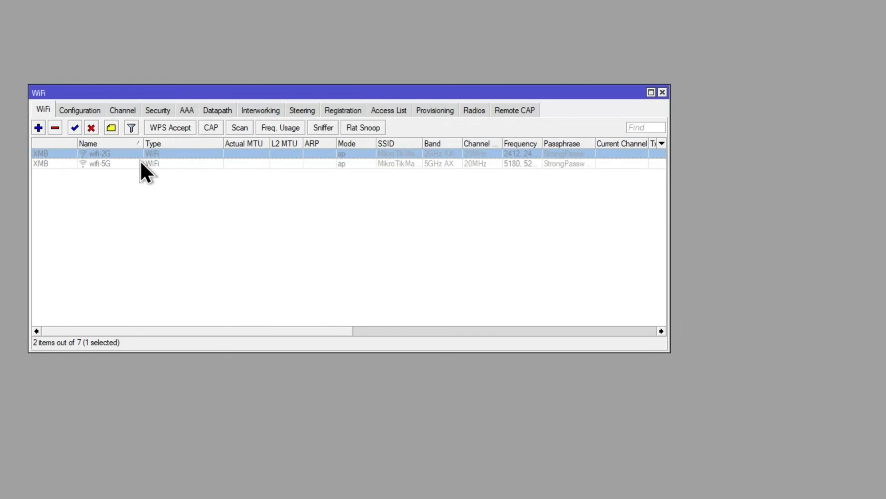
left_click(62, 163)
left_click(61, 153)
left_click(60, 163)
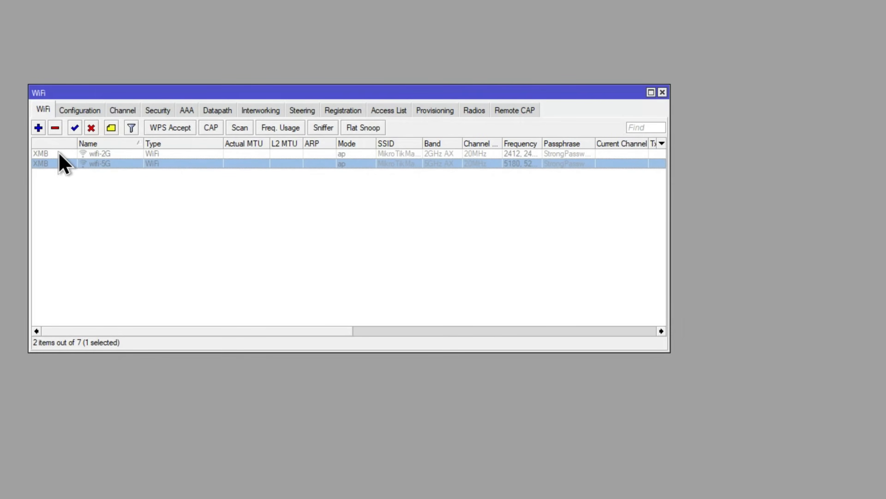
left_click(59, 154)
Add a new WiFi interface named wifi5G-guest with wifi-5G as its master.
left_click(38, 128)
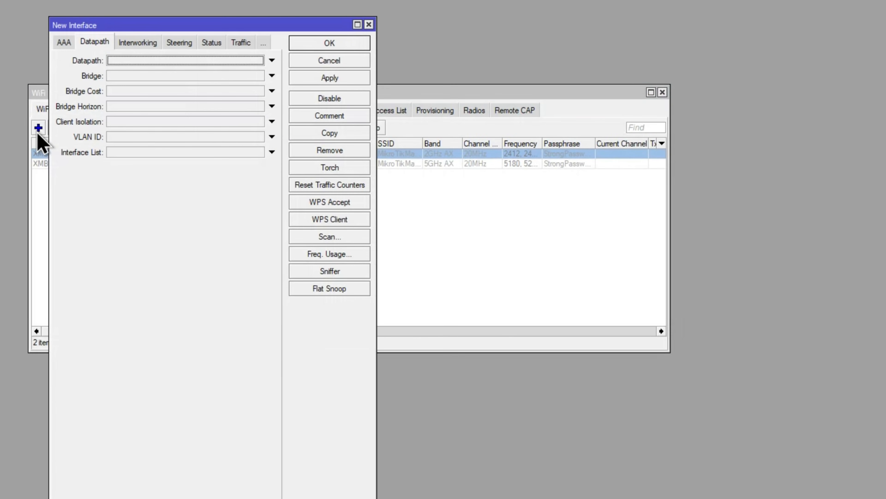
left_click(59, 47)
left_click(59, 46)
left_click(59, 47)
left_click(59, 46)
left_click(59, 46)
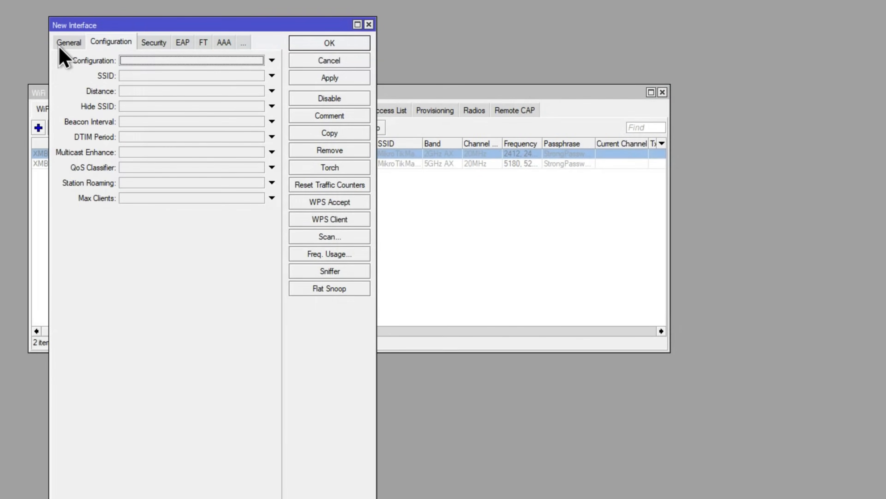
left_click(58, 47)
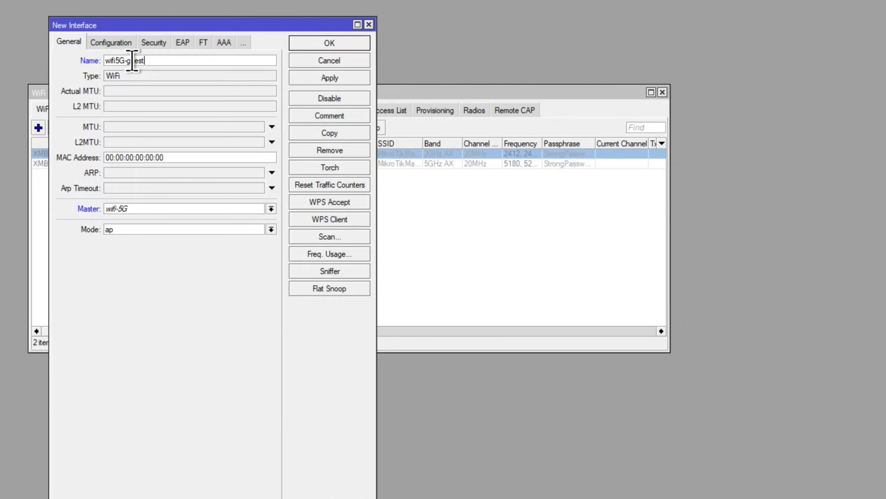
left_click(139, 210)
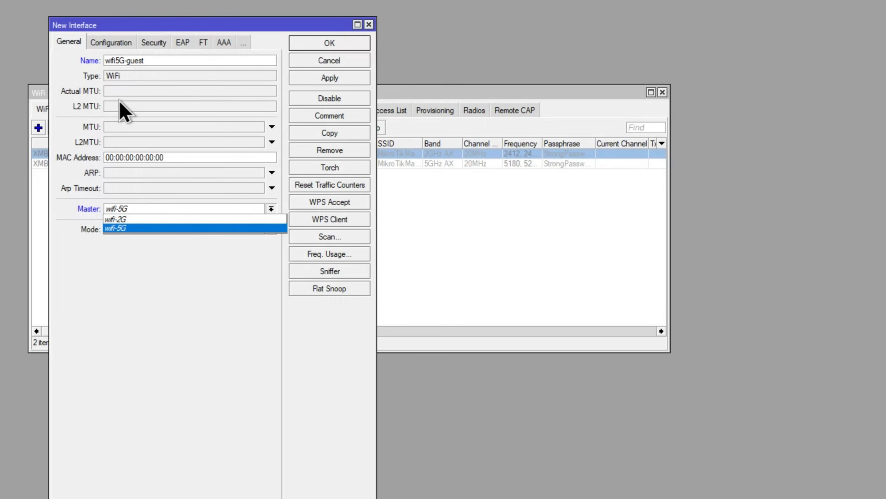
key("Return")
Assign the cfg-guest configuration and the lan_bridge datapath bridge to the wifi5G-guest interface, and save it.
left_click(111, 42)
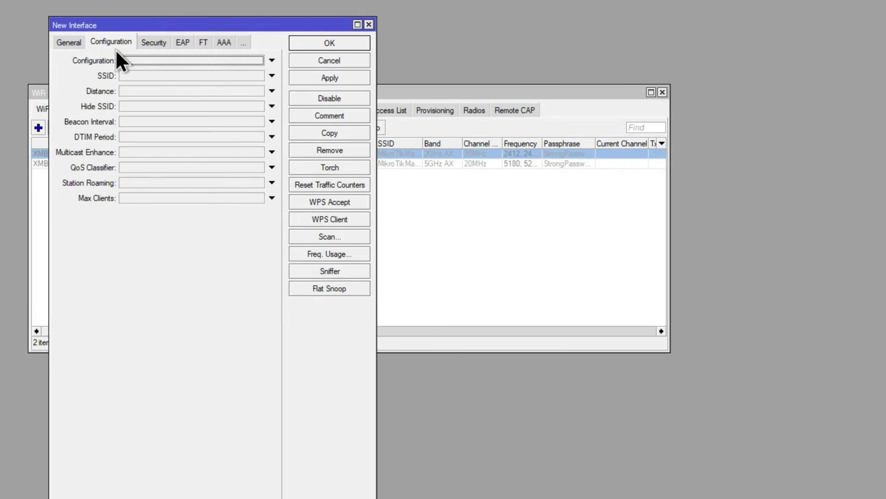
left_click(158, 63)
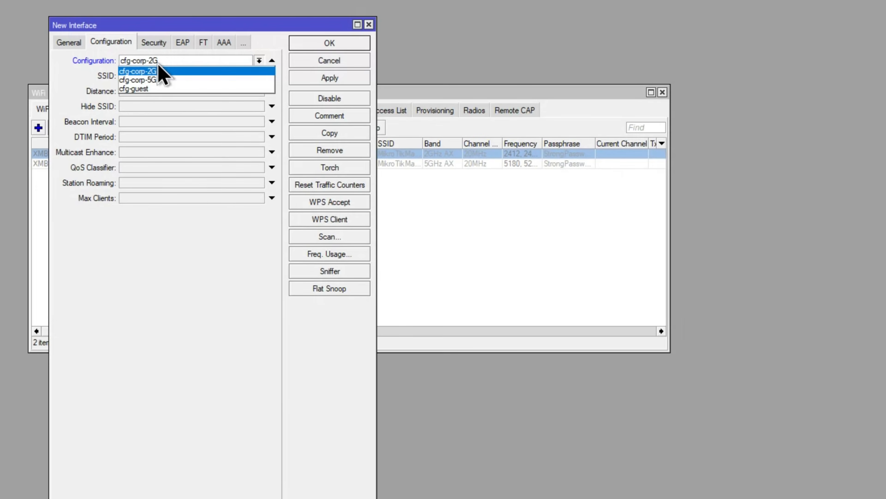
left_click(161, 89)
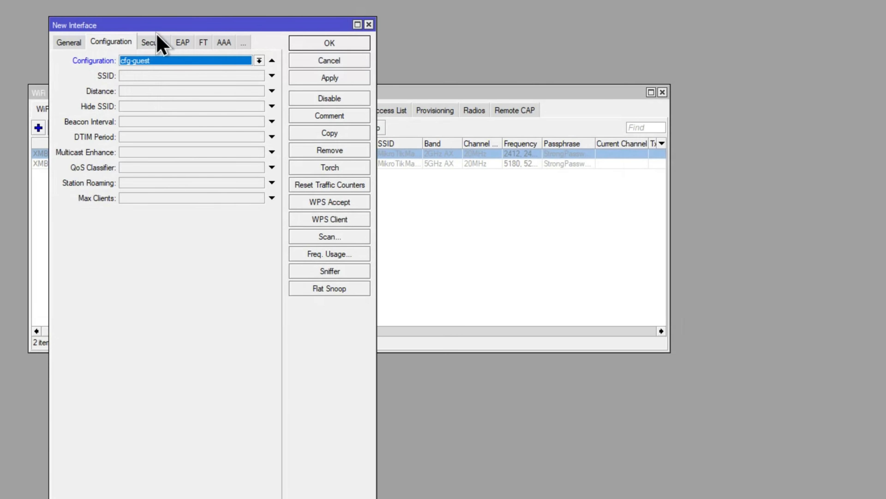
left_click(202, 45)
left_click(125, 44)
left_click(140, 76)
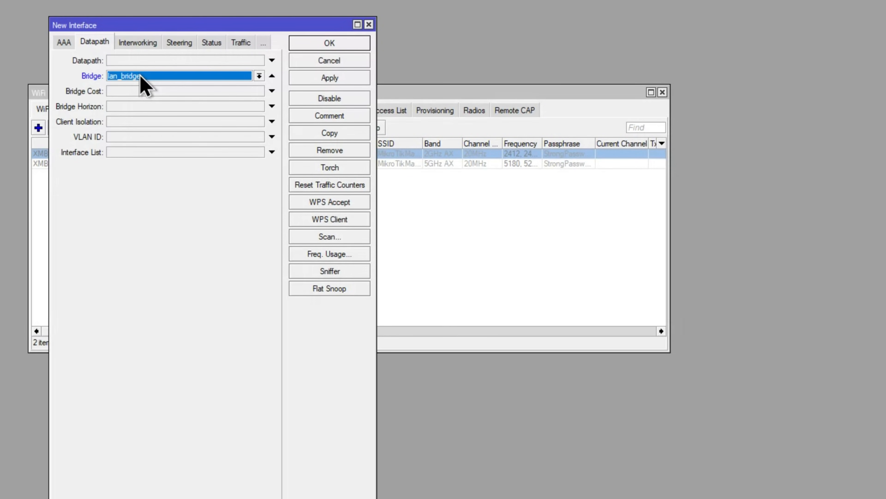
left_click(318, 44)
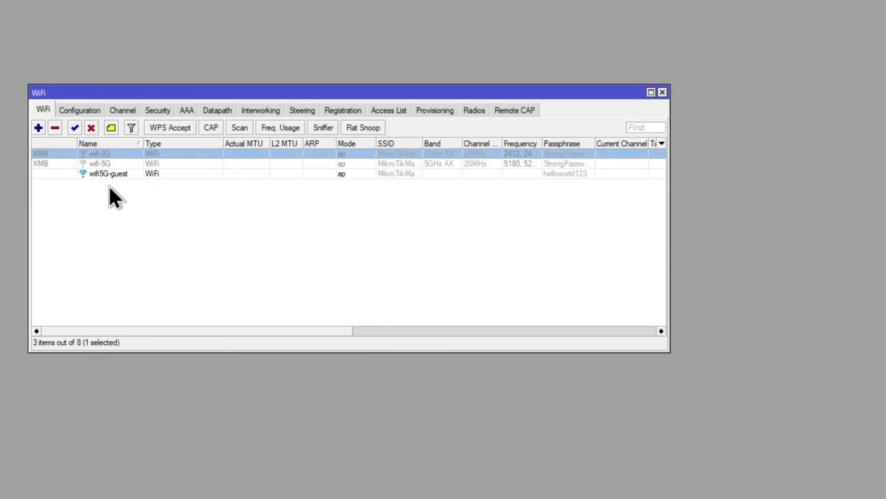
Add a new WiFi interface named wifi2G-guest with wifi-2G as its master.
left_click(39, 128)
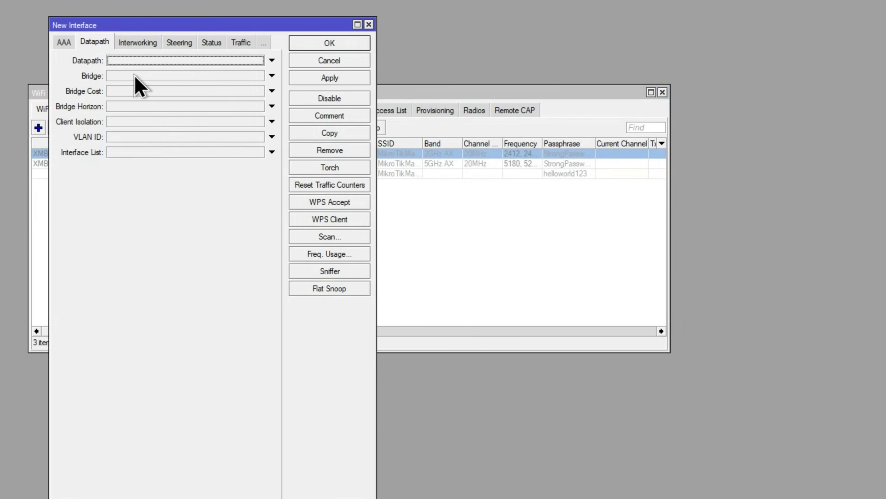
left_click(59, 44)
left_click(59, 44)
left_click(58, 43)
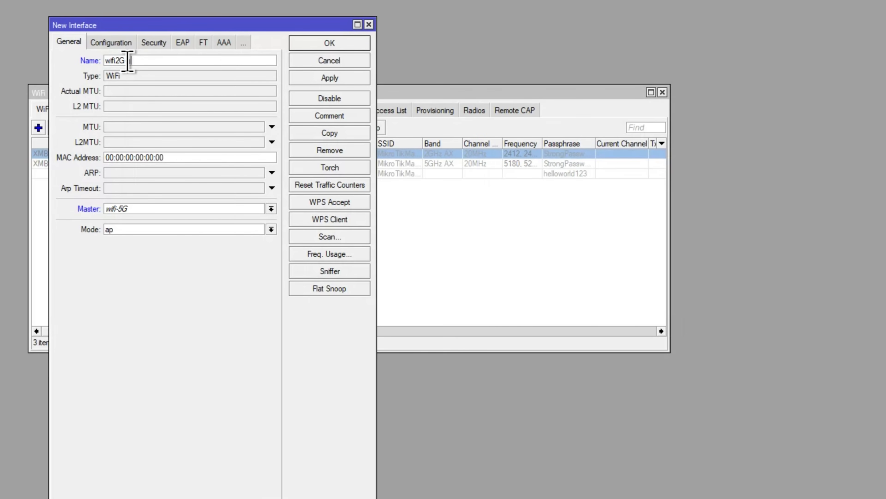
left_click(132, 209)
left_click(136, 221)
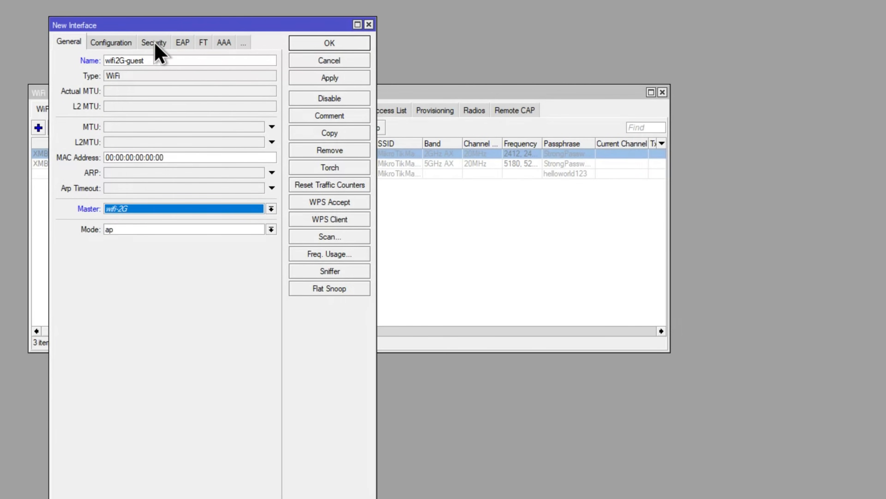
Assign the cfg-guest configuration to the new wifi2G-guest interface.
left_click(222, 43)
left_click(66, 43)
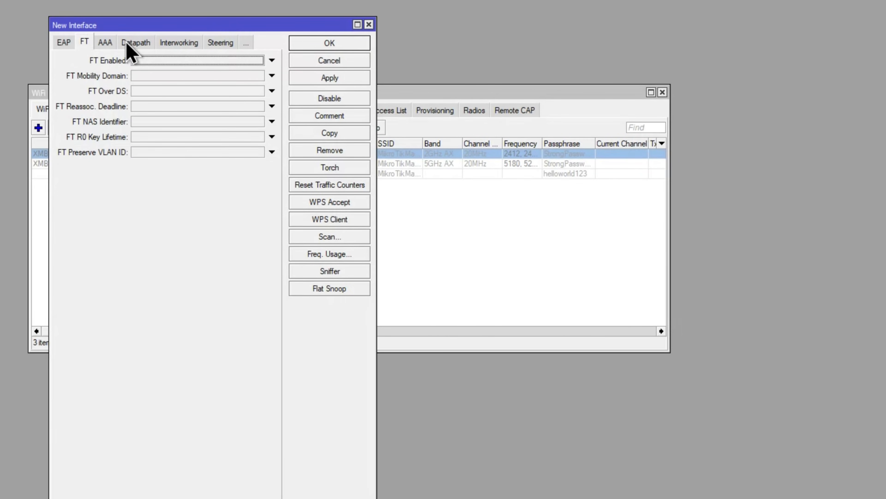
left_click(73, 43)
left_click(74, 43)
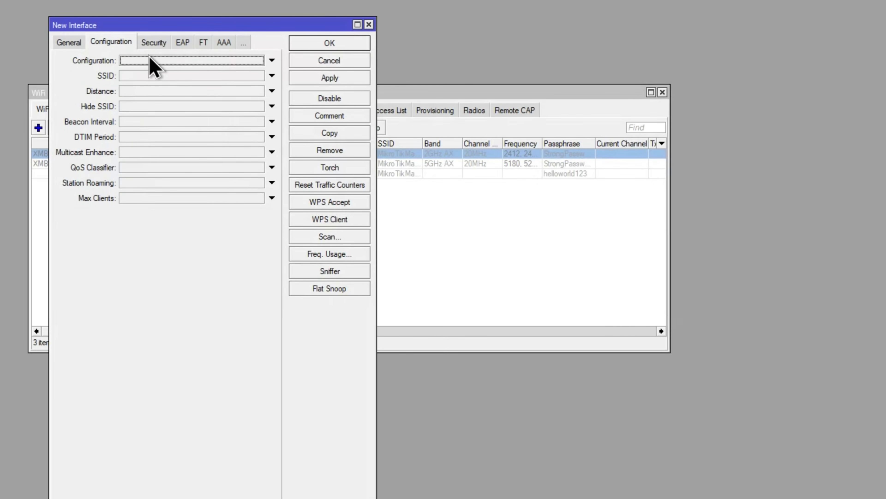
left_click(154, 63)
left_click(157, 63)
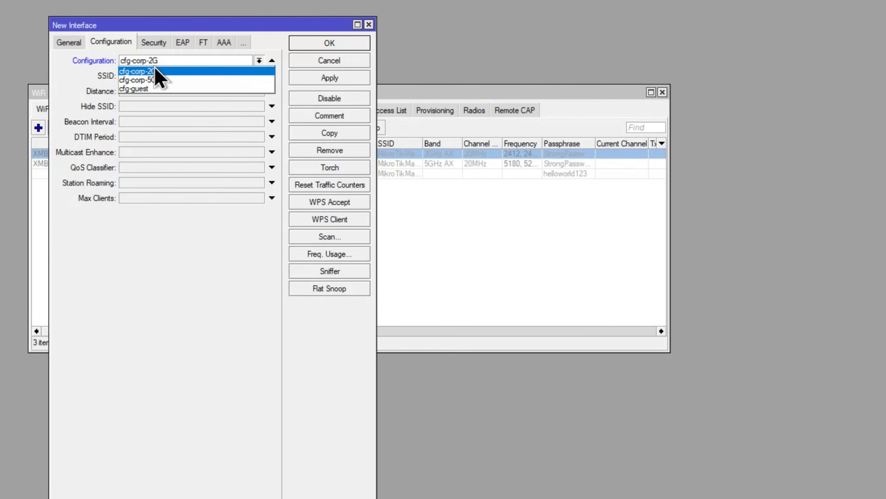
left_click(162, 88)
Set the wifi2G-guest interface's datapath bridge to lan_bridge and save the interface.
left_click(190, 43)
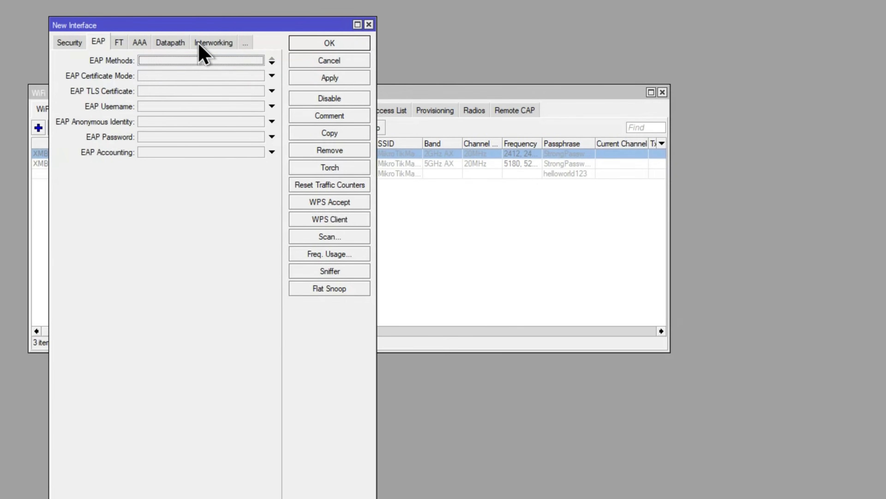
left_click(197, 43)
left_click(105, 43)
left_click(149, 75)
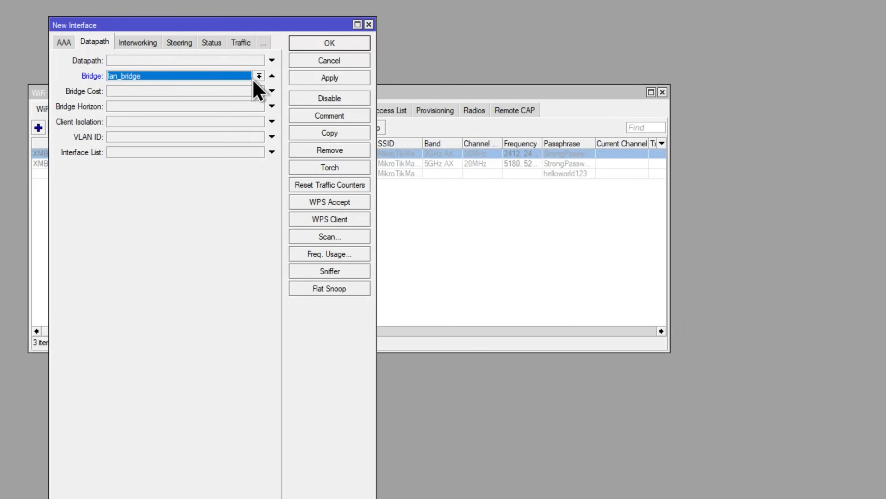
left_click(312, 42)
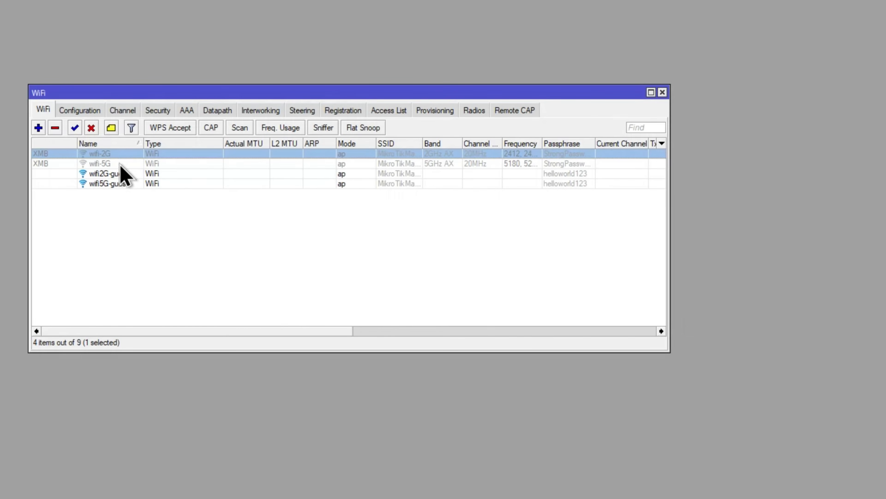
Enable the wifi-2G and wifi-5G interfaces together.
left_click(115, 163, "ctrl")
left_click(75, 128)
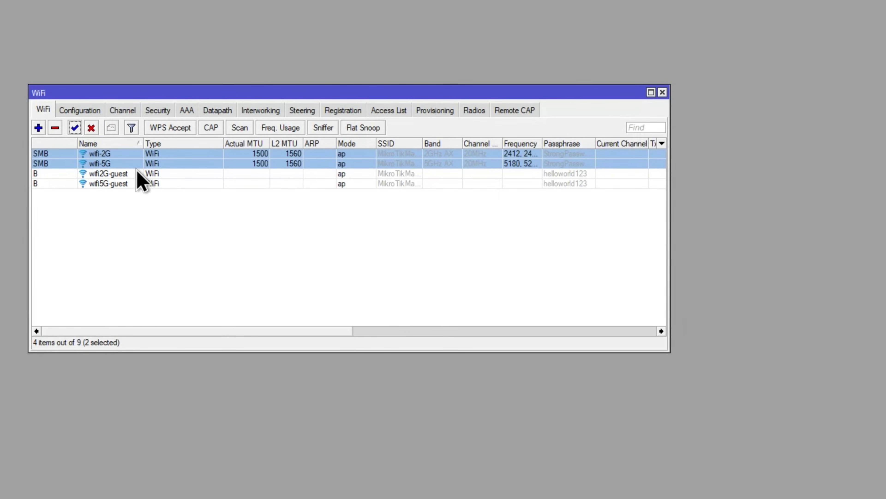
Examine the SSIDs, frequencies, passphrases and current channels of the WiFi interfaces, and check the registration table for clients.
left_click_drag(421, 139, 470, 139)
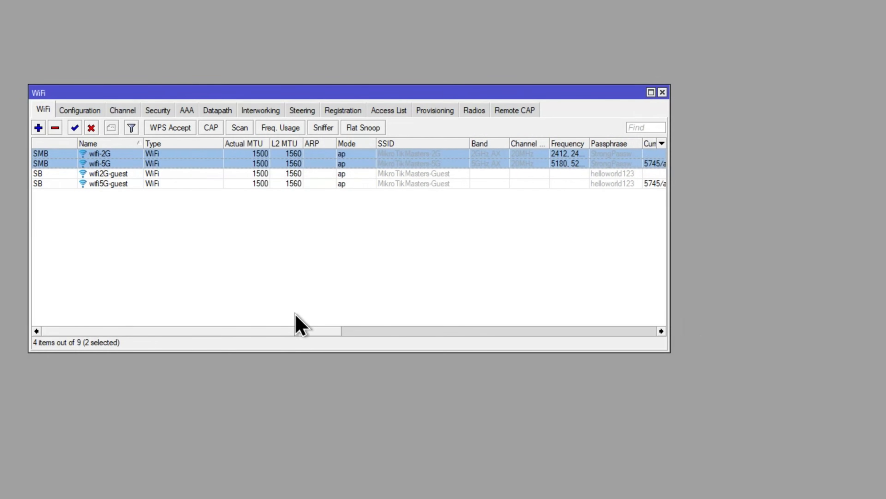
left_click_drag(292, 331, 355, 332)
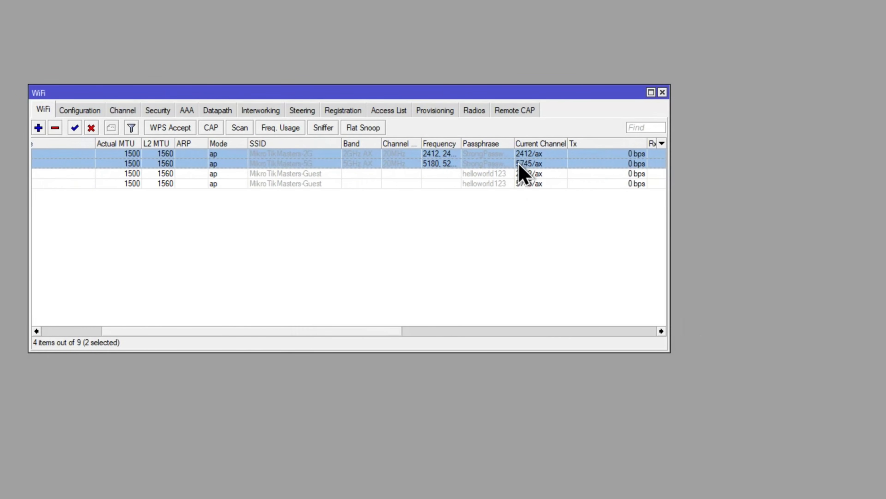
left_click_drag(460, 139, 503, 148)
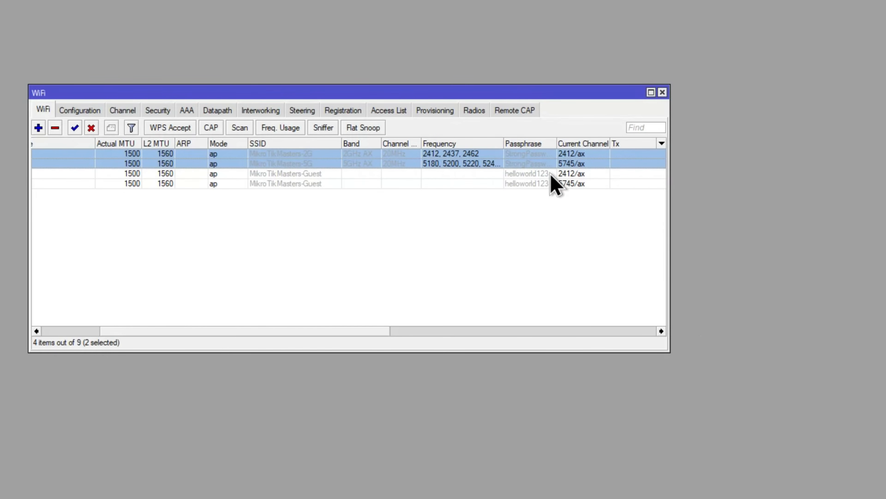
left_click_drag(282, 331, 191, 330)
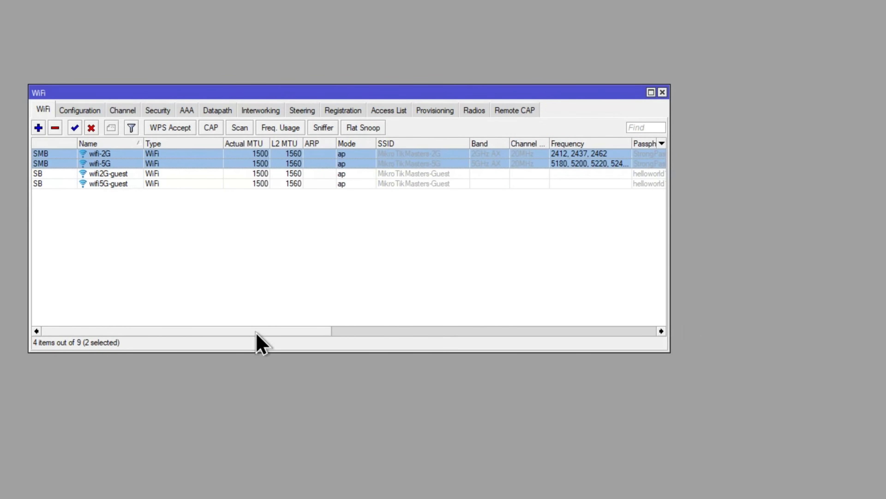
left_click_drag(256, 331, 346, 331)
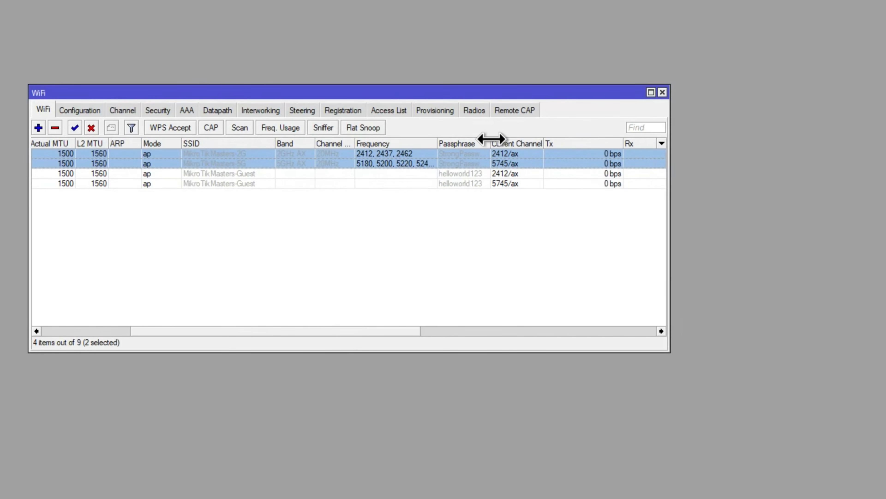
left_click_drag(490, 144, 518, 144)
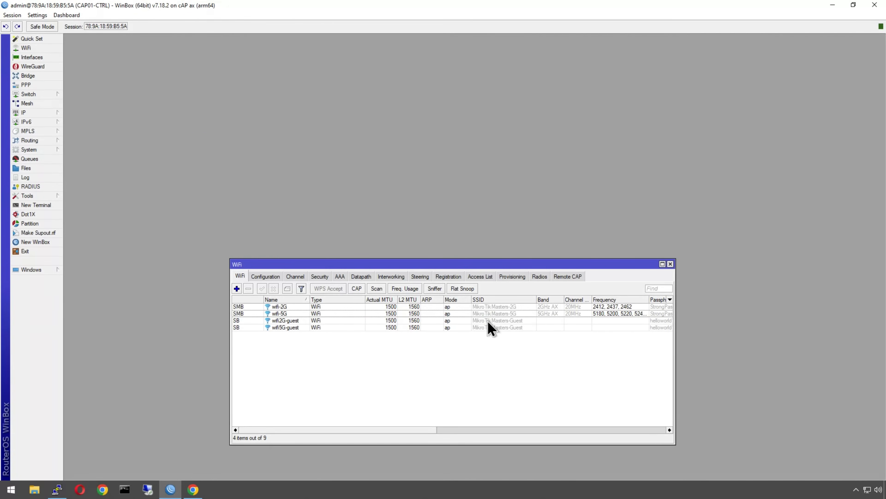
left_click(444, 280)
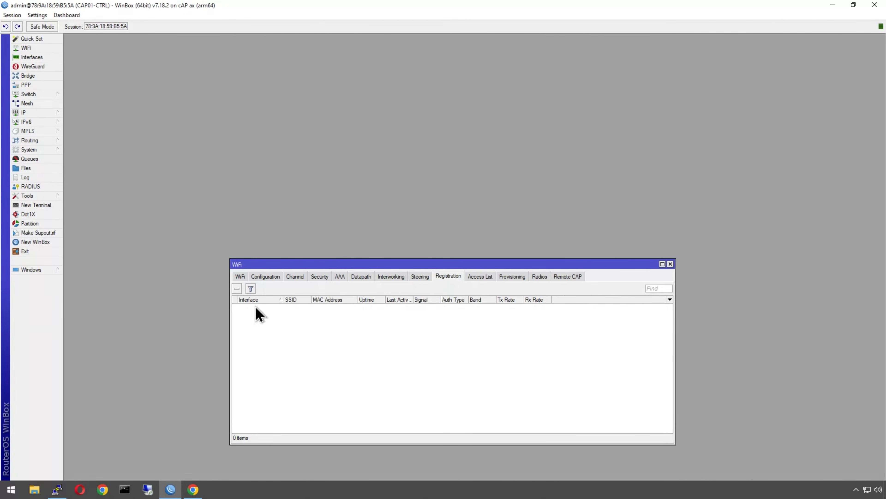
left_click(239, 275)
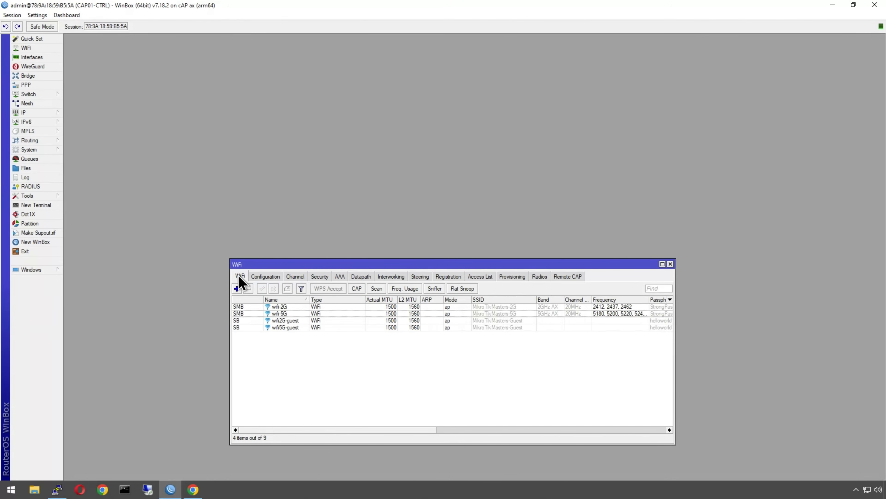
Connect the PC to the MikroTikMasters-Guest wireless network and check its entry and SSID in the registration table.
left_click(868, 489)
left_click(791, 301)
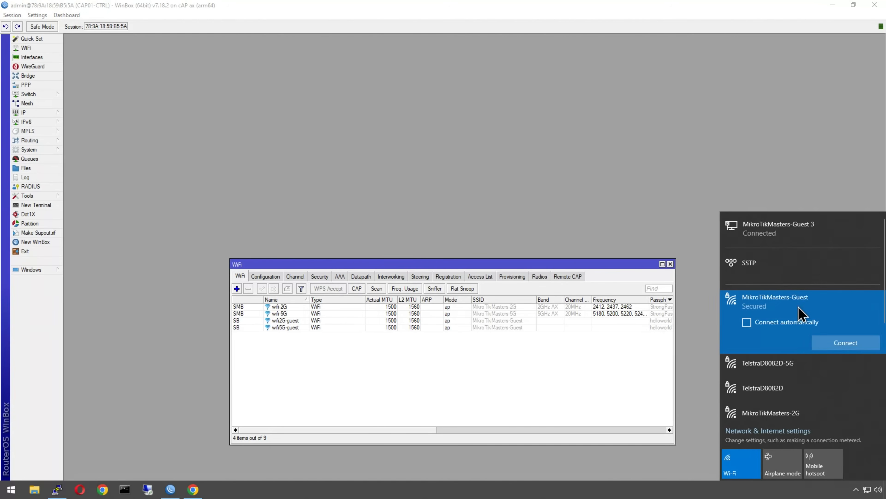
left_click(814, 343)
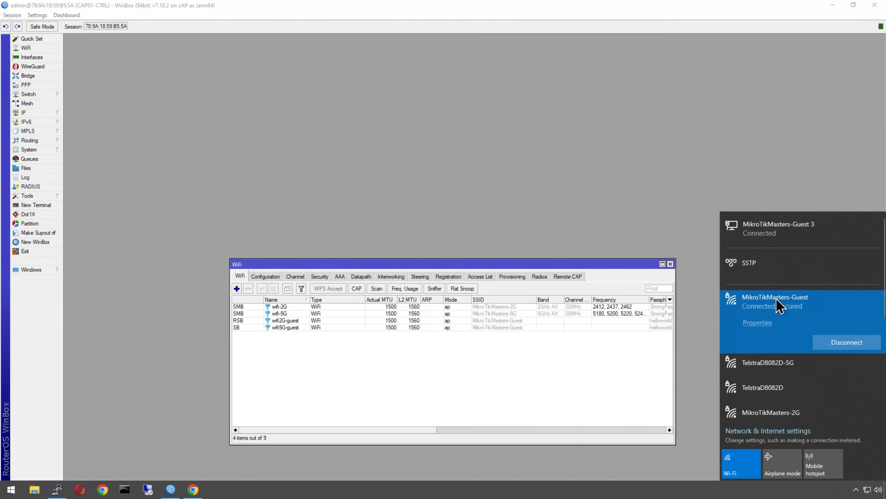
left_click(448, 276)
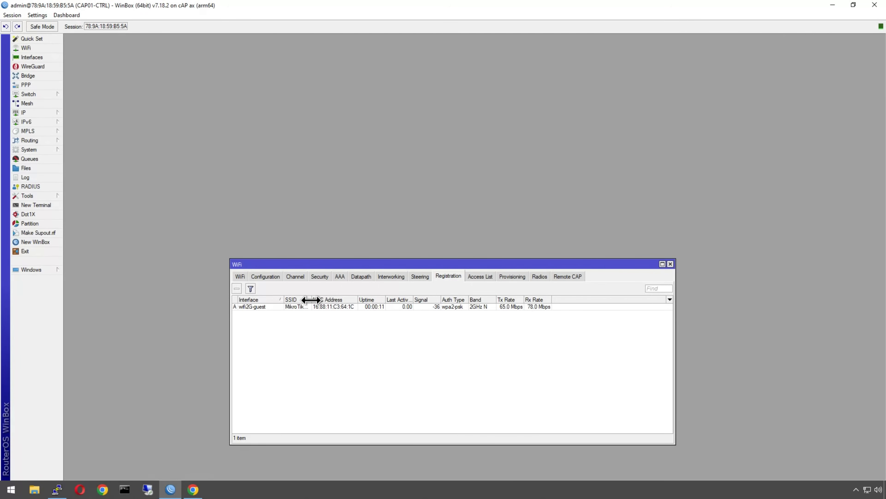
left_click_drag(311, 299, 363, 303)
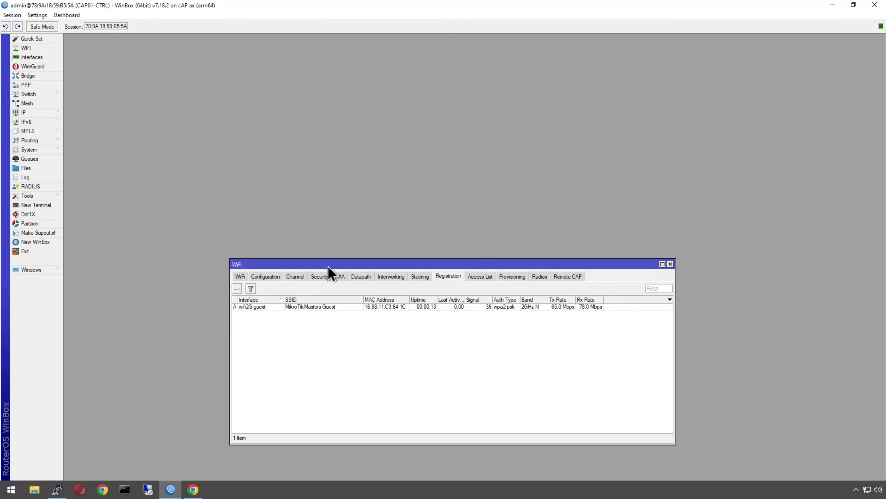
Run ipconfig in Command Prompt and highlight the IPv4 address of the Wi-Fi 2 adapter.
left_click(125, 489)
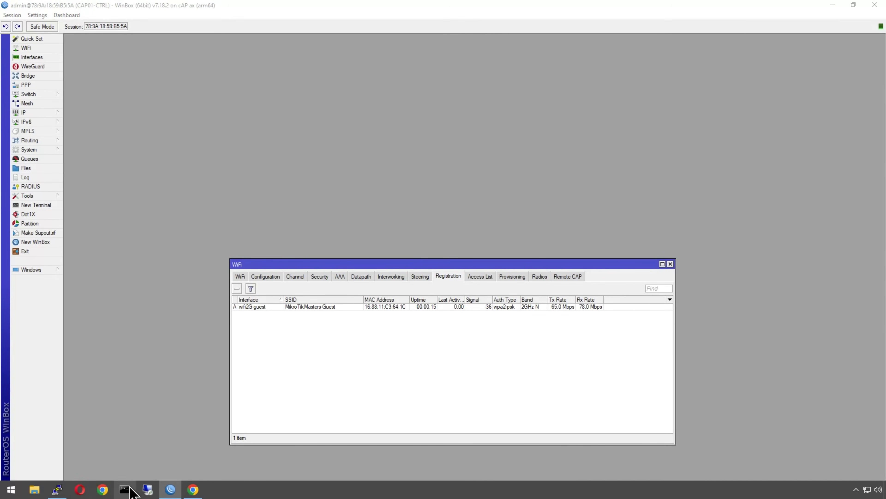
type("ipconfi")
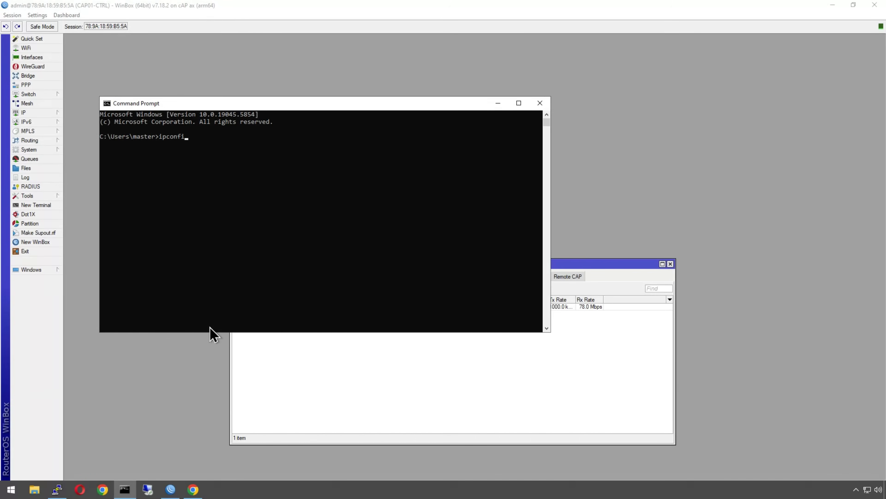
type("g")
key("Return")
left_click(278, 301)
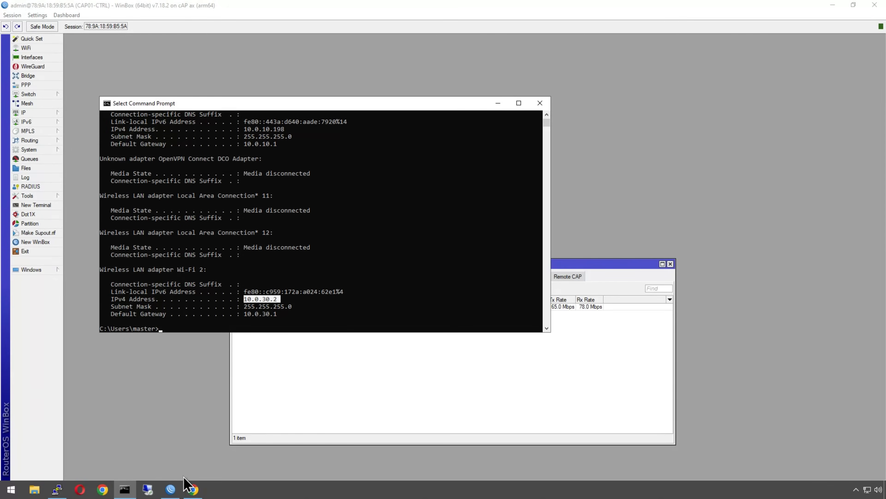
Switch to Chrome and compare the VLAN plan and network diagram in the CAPsMAN guide with the IPv4 address in Command Prompt.
left_click(193, 489)
left_click(223, 9)
scroll(429, 220, "up", 5)
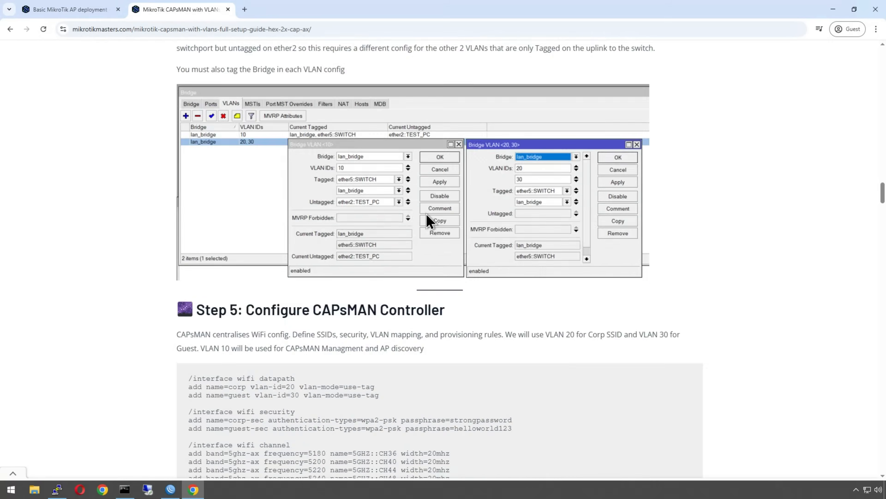
scroll(429, 220, "up", 20)
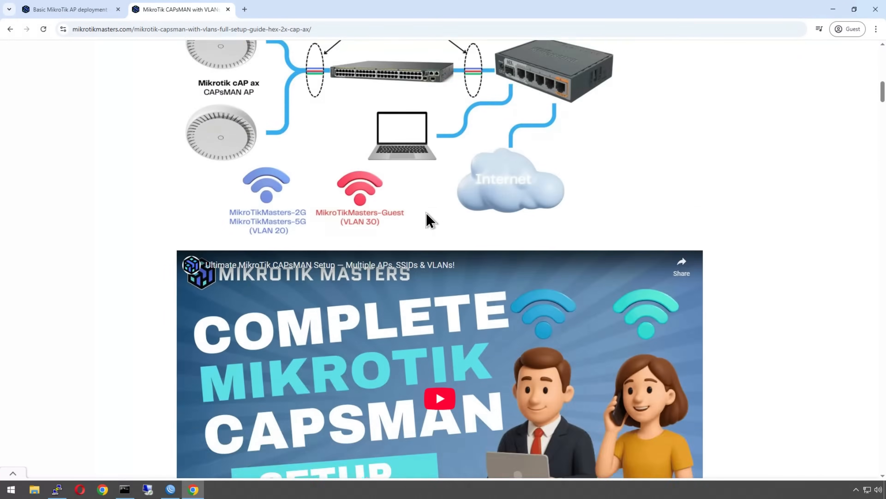
scroll(518, 238, "up", 5)
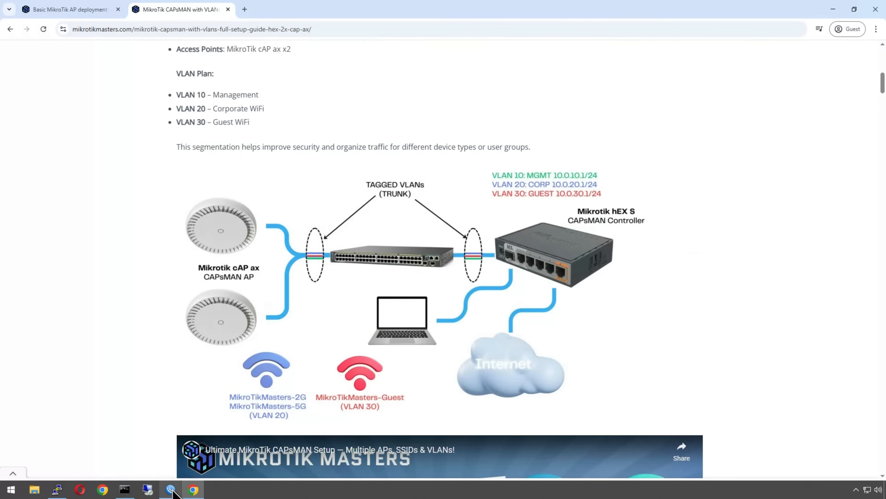
left_click(125, 490)
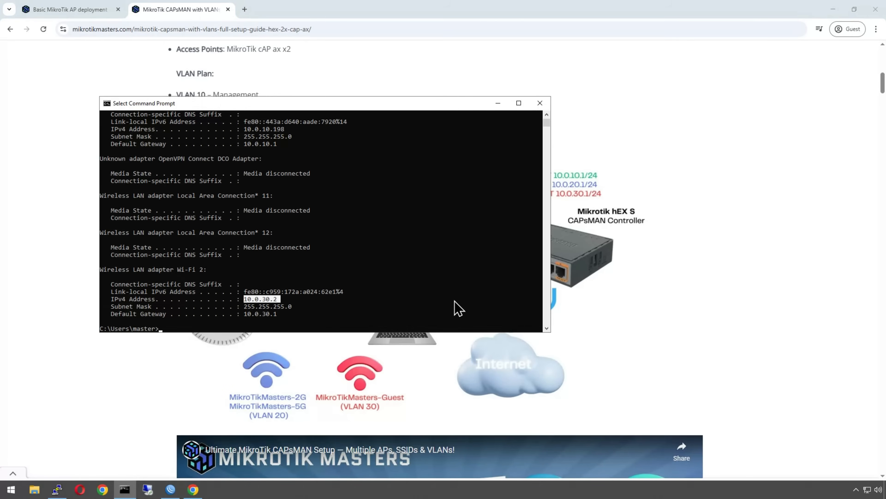
left_click(745, 308)
left_click(828, 10)
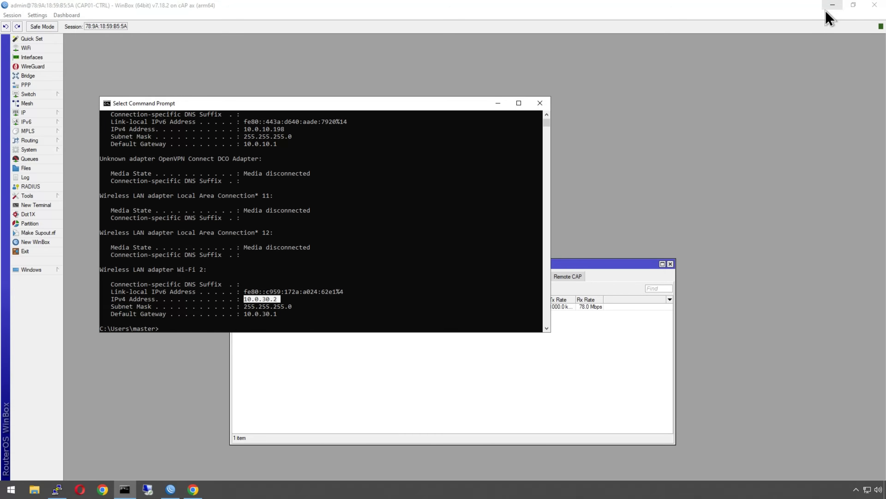
Return to WinBox and check the access point's IP address list for the interface and network in use.
left_click_drag(335, 104, 493, 99)
left_click(28, 115)
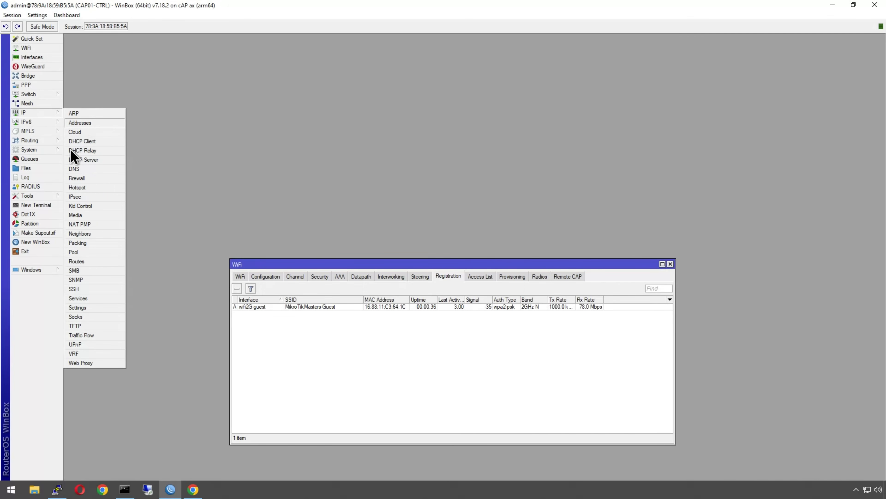
left_click(77, 123)
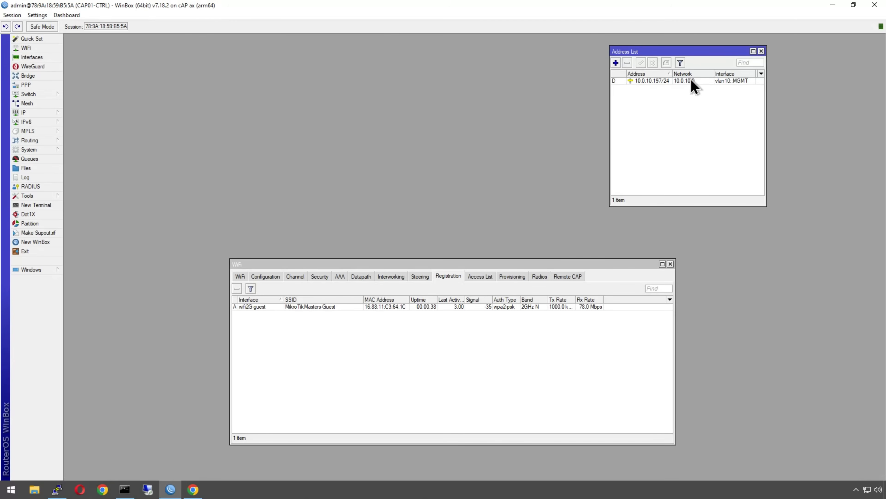
left_click(761, 51)
left_click_drag(524, 265, 527, 236)
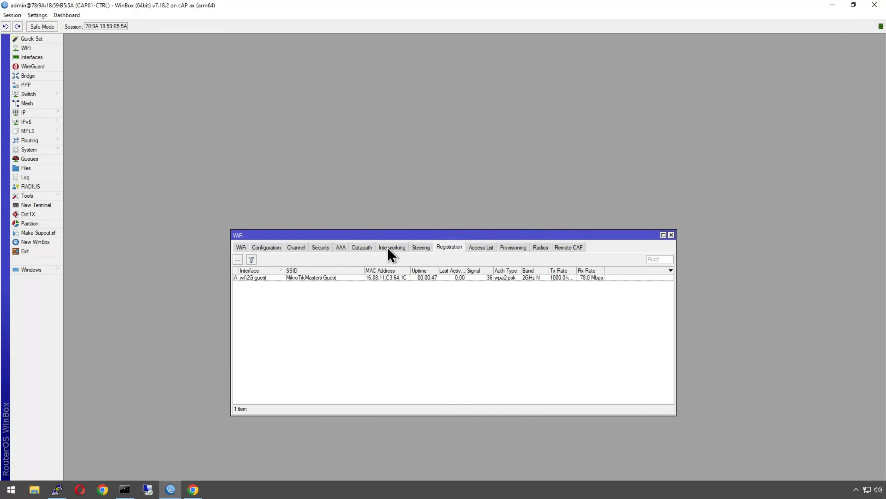
Examine the bridge VLAN table, focusing on the entry added by wifi for the guest interface.
left_click(240, 247)
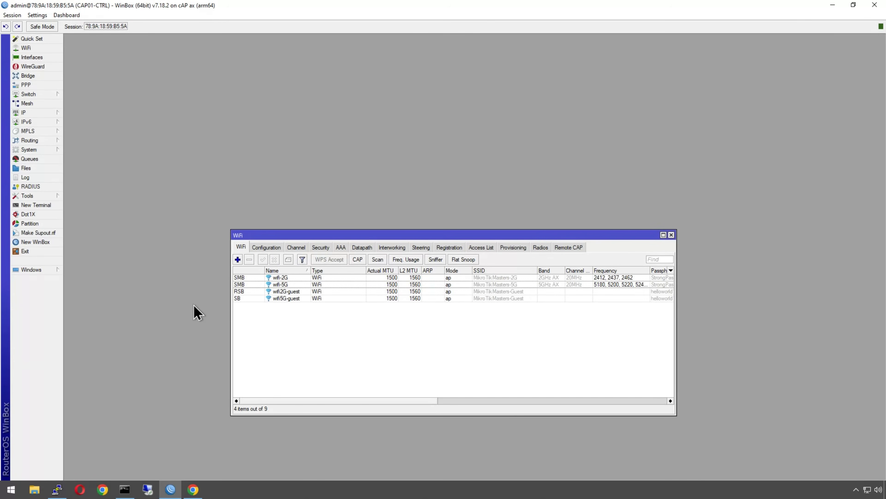
left_click(23, 75)
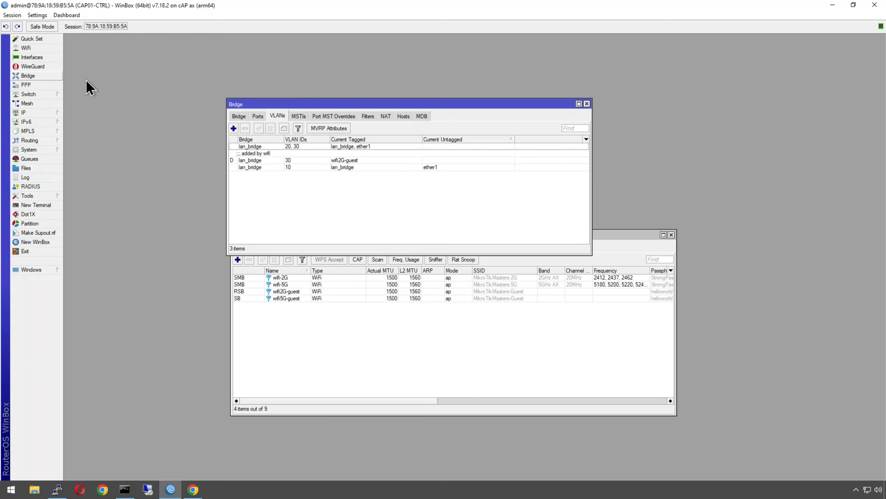
left_click(244, 161)
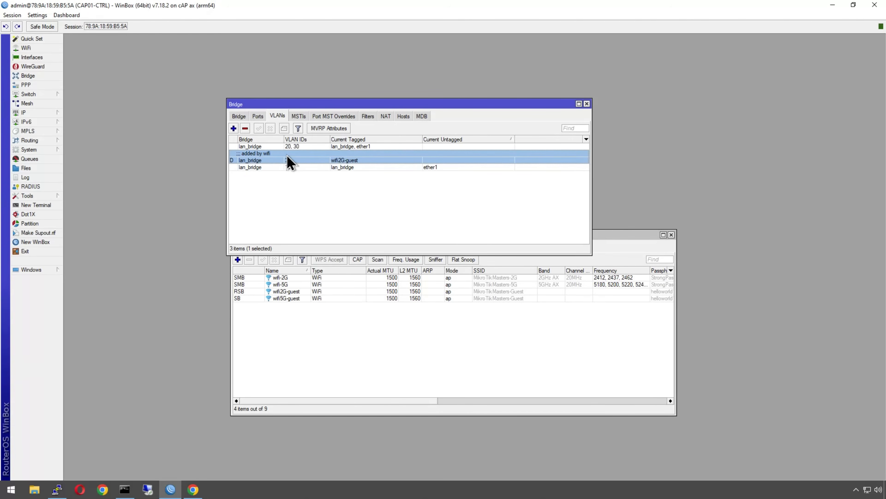
left_click_drag(293, 104, 236, 63)
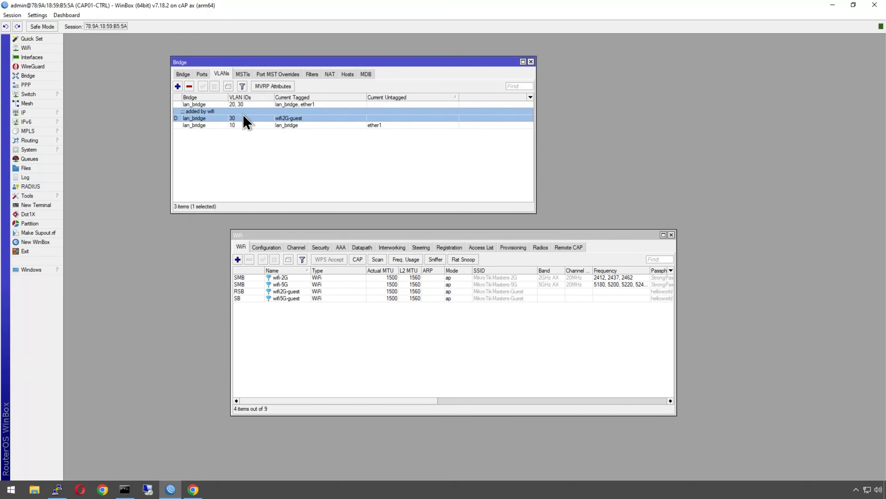
left_click(531, 63)
Inspect the first WiFi datapath profile, close it and return to the WiFi interface list.
left_click(365, 248)
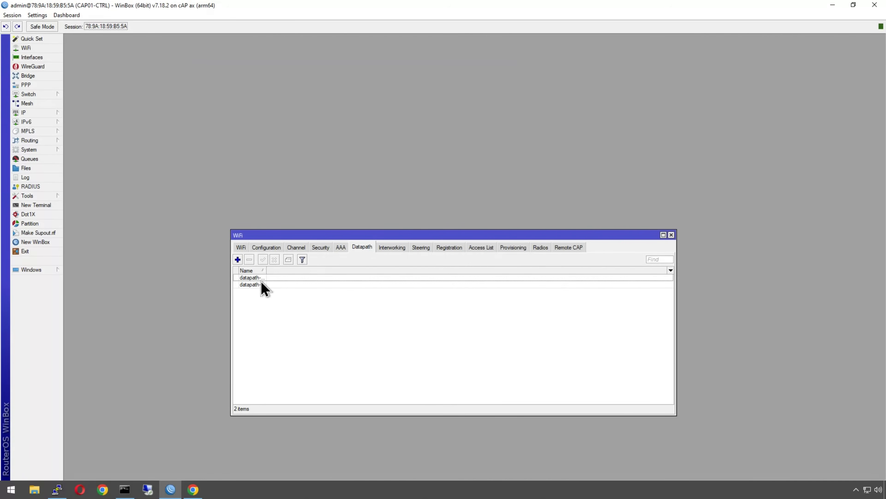
double_click(255, 279)
left_click(526, 219)
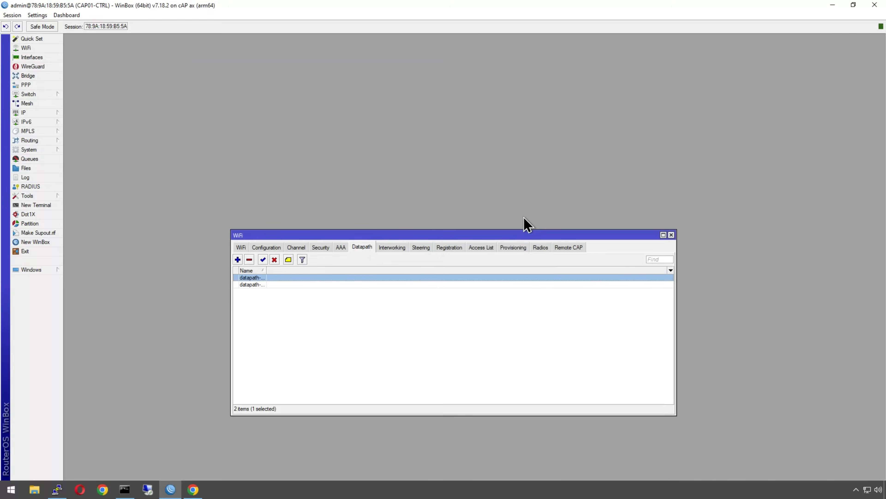
left_click(241, 247)
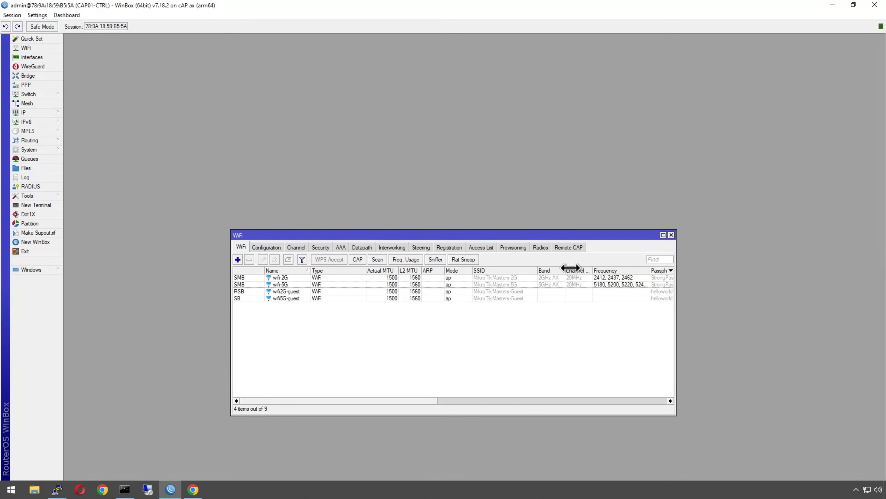
left_click_drag(455, 238, 408, 186)
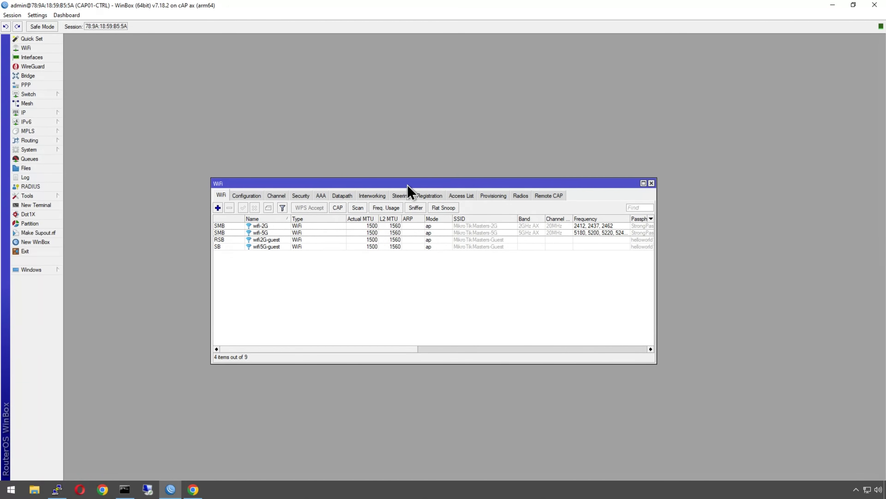
Start a new WiFi provisioning rule with Supported Bands 5GHz AX and Action create enabled.
left_click(493, 196)
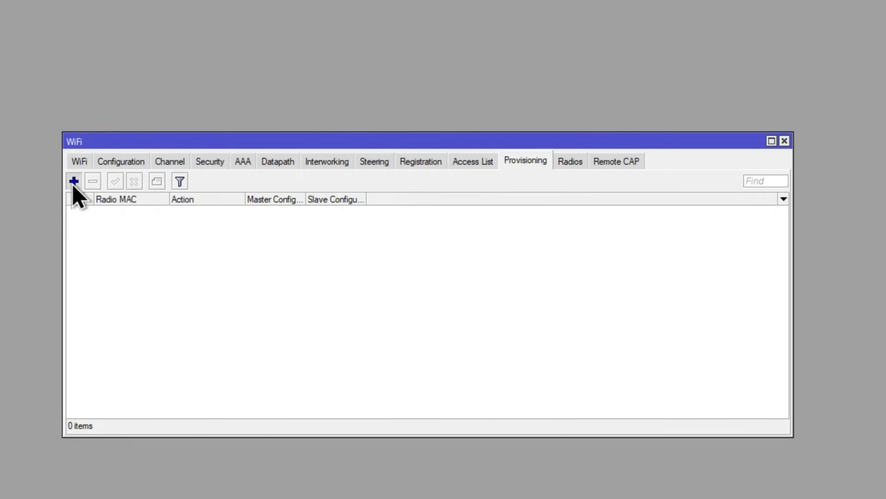
left_click(218, 207)
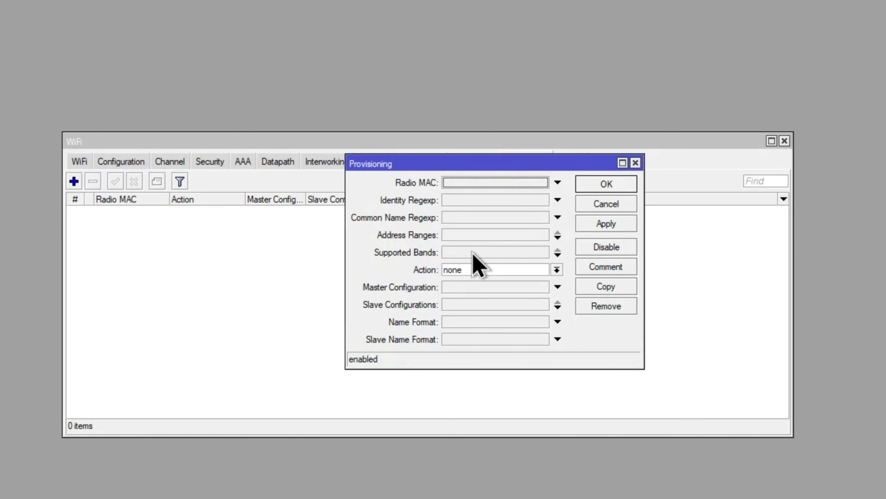
left_click(484, 253)
left_click(484, 254)
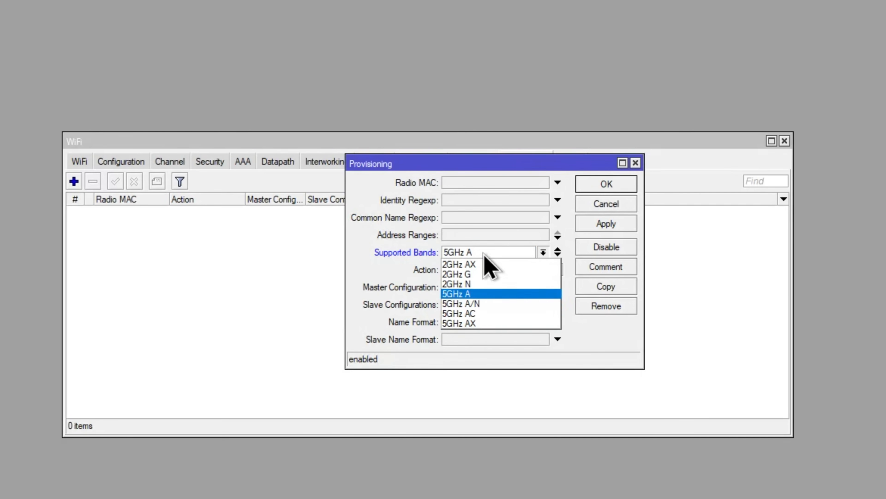
left_click(479, 324)
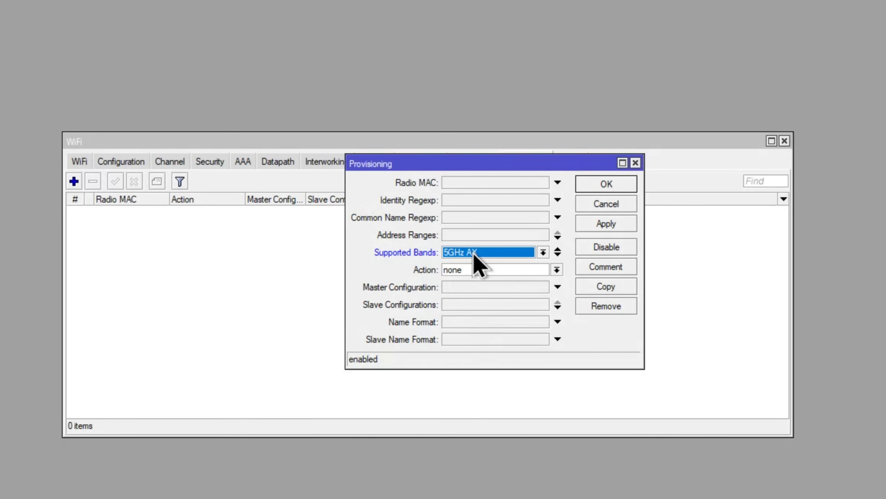
left_click(466, 271)
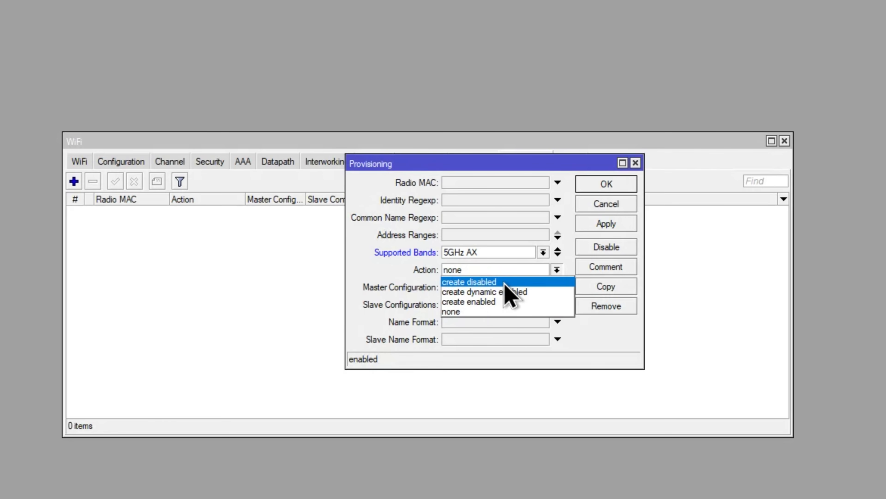
left_click(495, 302)
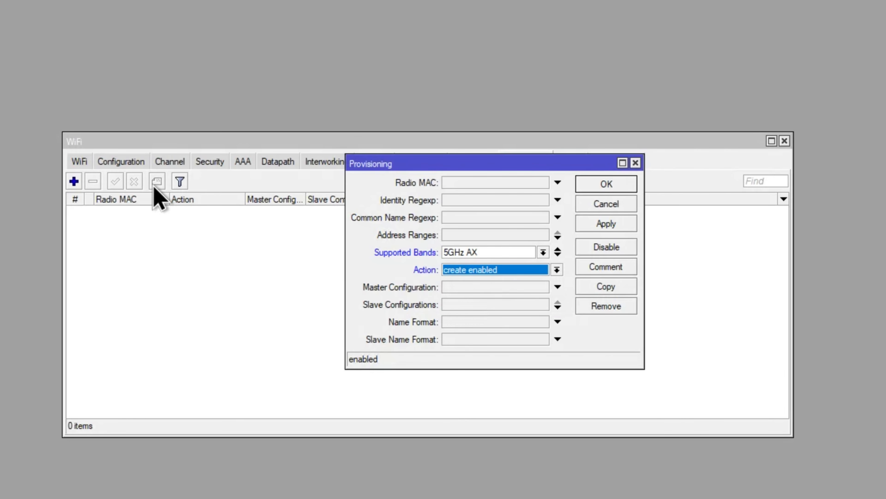
left_click(472, 271)
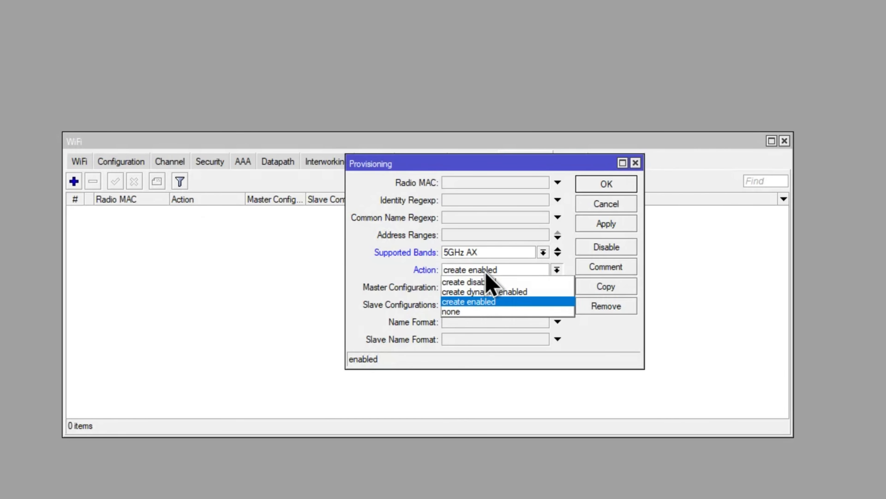
left_click(418, 264)
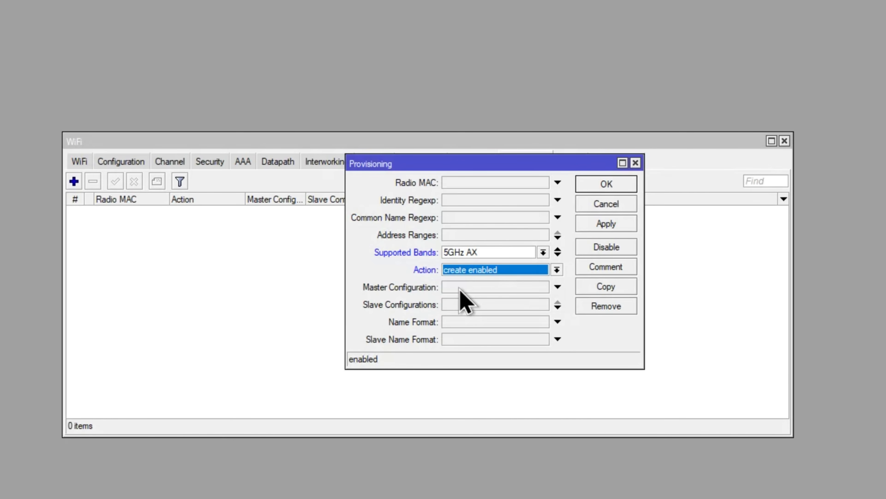
Set the rule's Master Configuration to cfg-corp-5G and Slave Configurations to cfg-guest, and apply it.
left_click(451, 286)
left_click(483, 287)
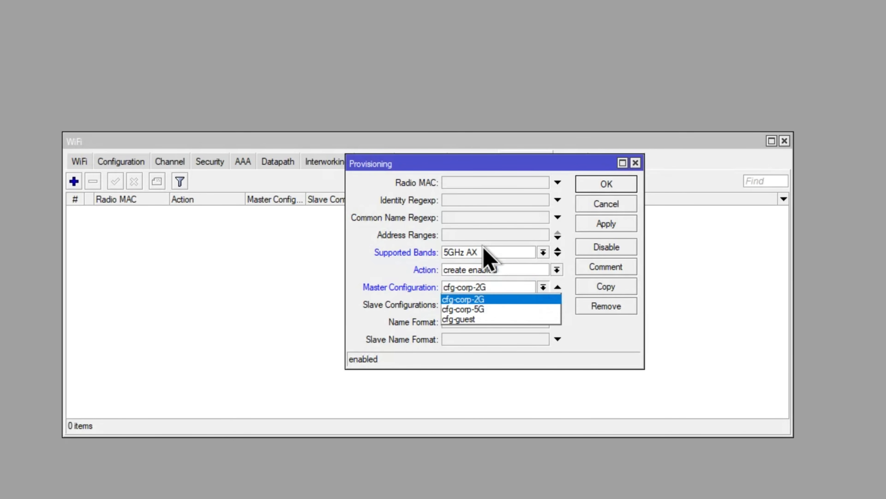
left_click(485, 307)
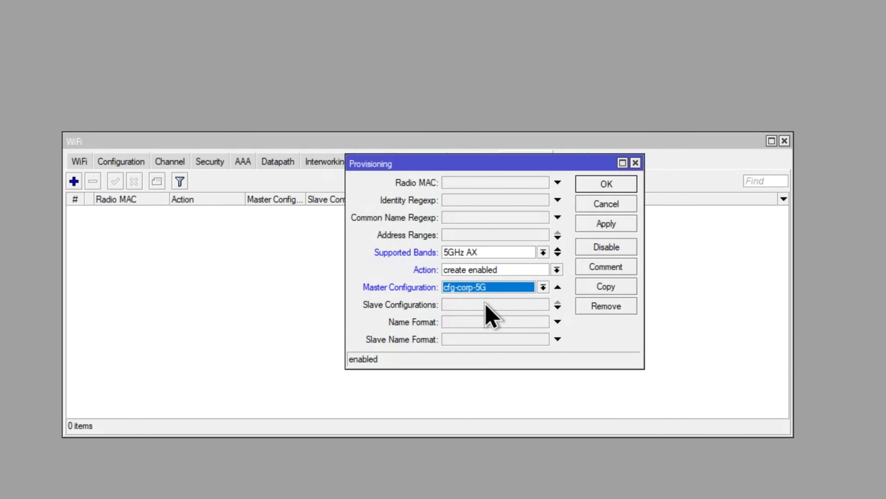
left_click(454, 303)
left_click(464, 305)
left_click(471, 336)
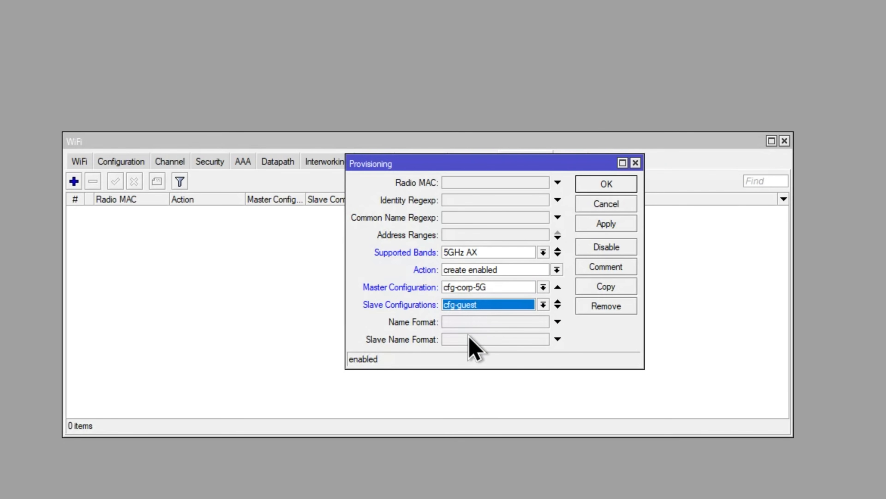
left_click(607, 225)
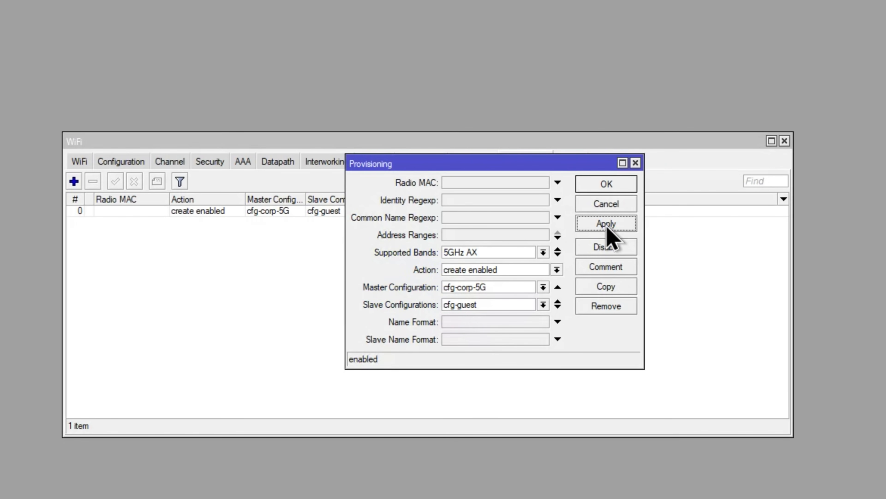
Copy the 5GHz provisioning rule, set Supported Bands to 2GHz AX and Master Configuration to cfg-corp-2G, and save both rules.
left_click(605, 288)
left_click(509, 270)
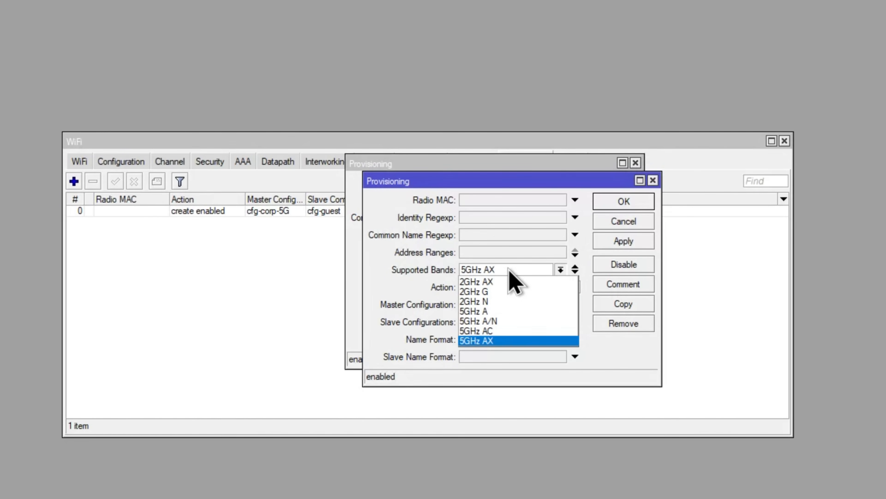
left_click(485, 282)
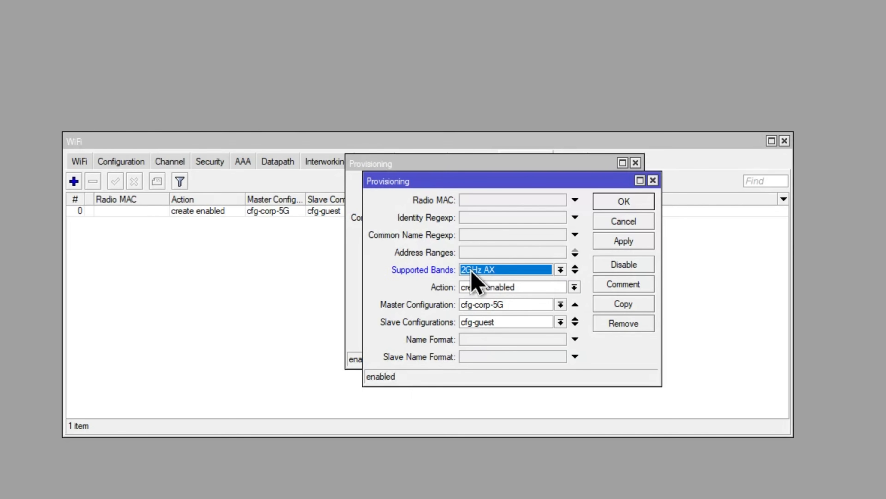
left_click(509, 306)
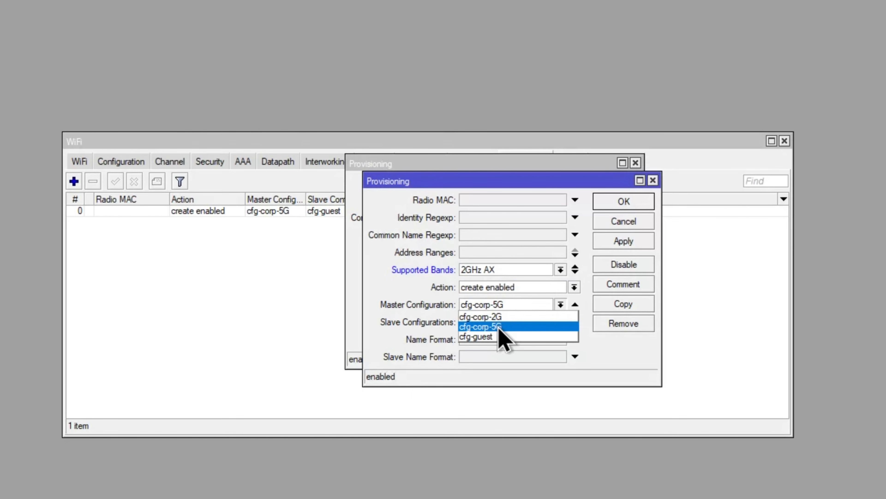
left_click(490, 316)
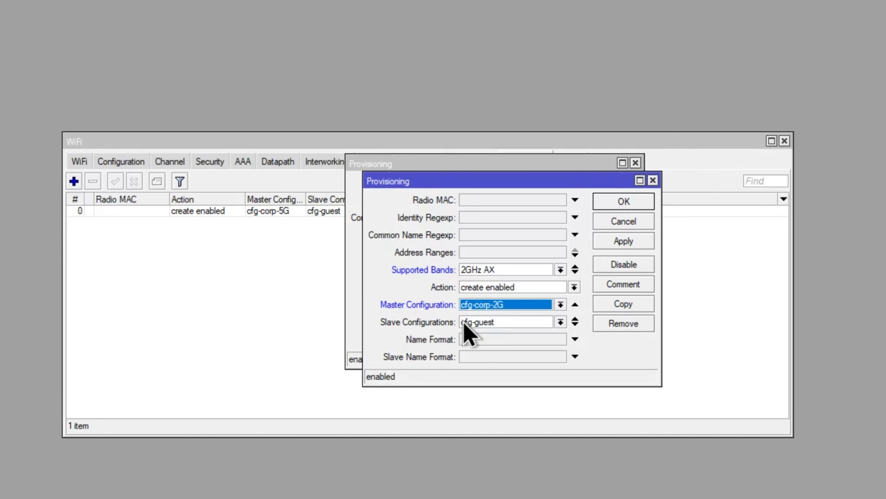
left_click(624, 203)
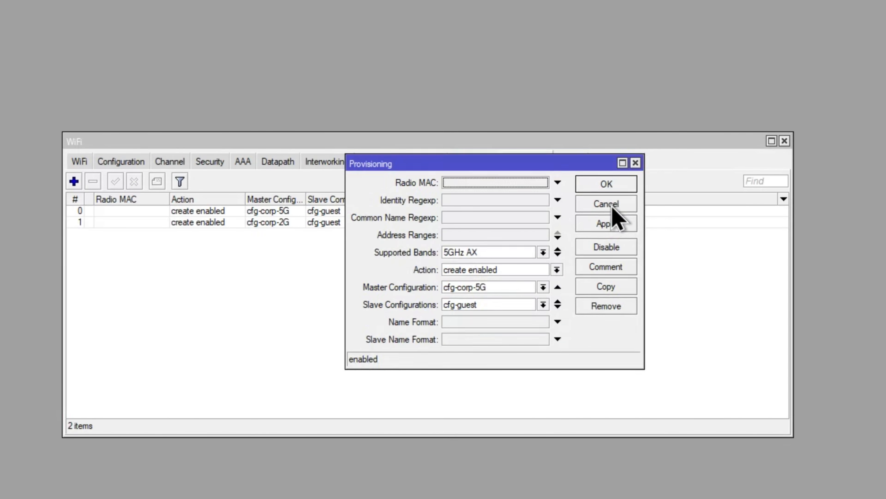
left_click(607, 185)
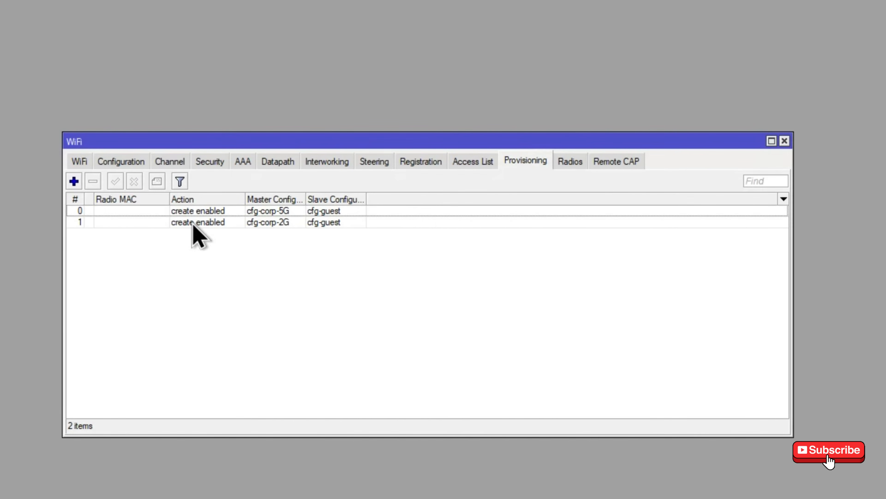
left_click(78, 162)
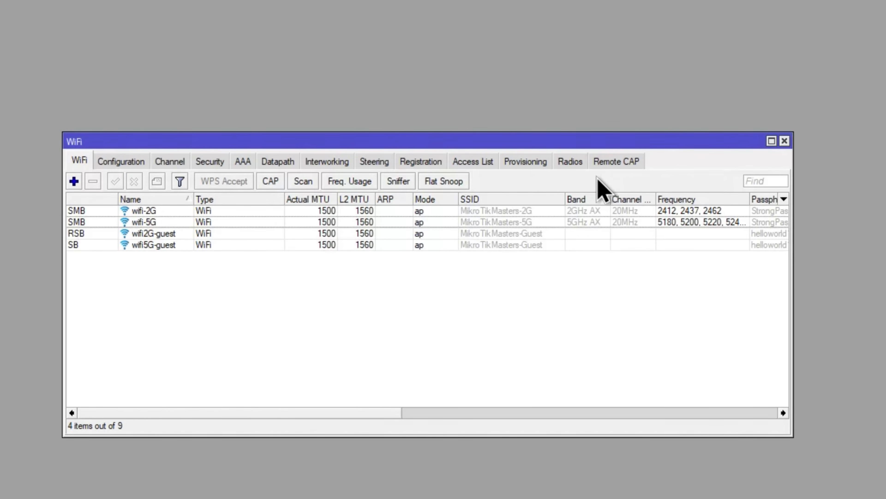
Open the CAPsMAN settings for remote CAPs, enable the manager and set its interface to vlan10::MGMT.
left_click(525, 163)
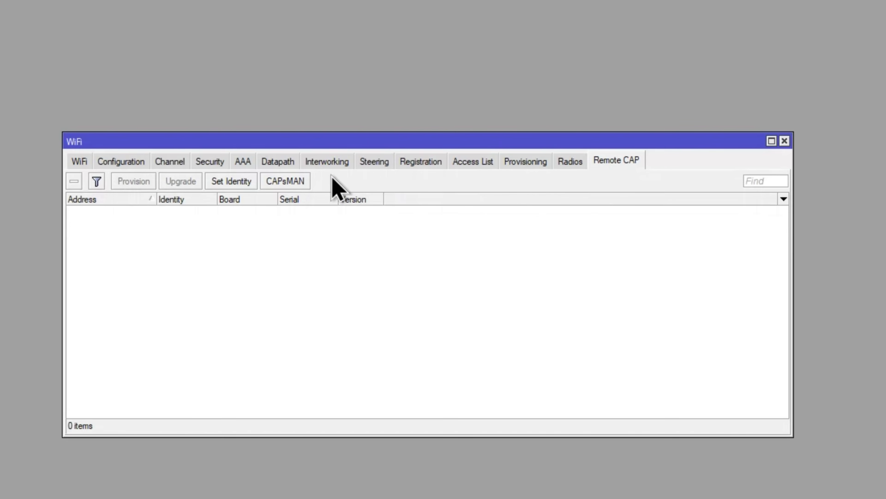
left_click(278, 183)
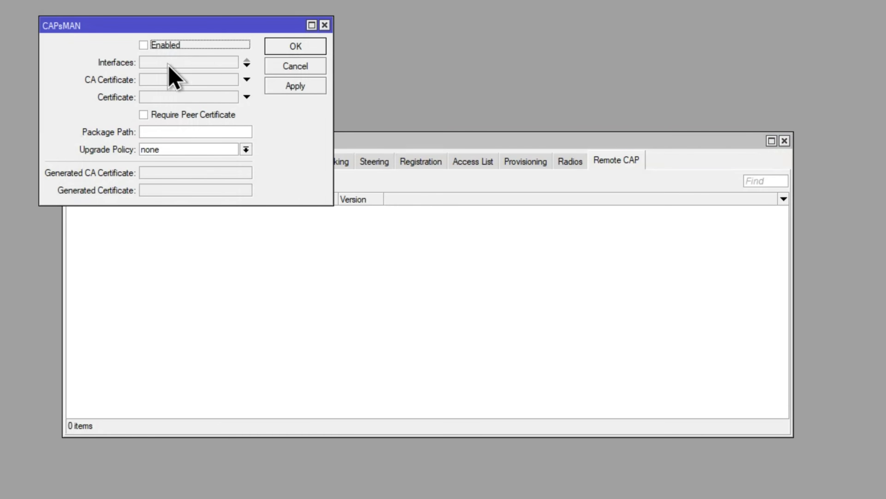
left_click_drag(249, 26, 393, 192)
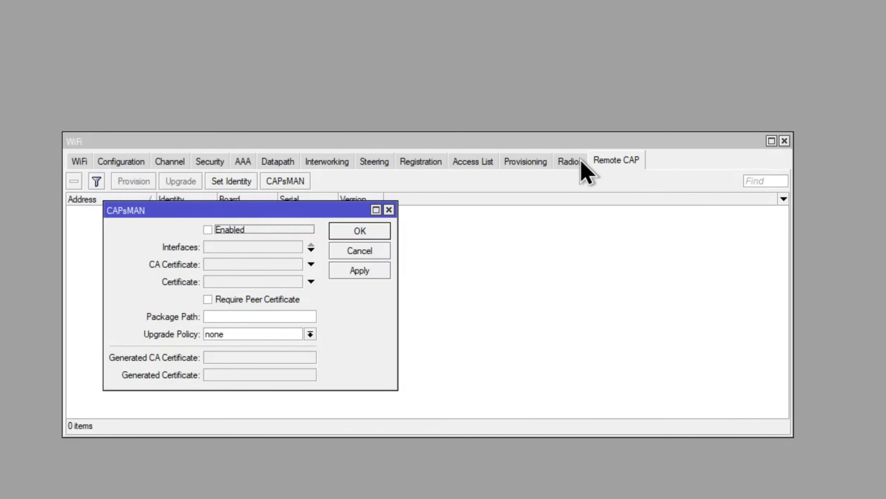
left_click(218, 230)
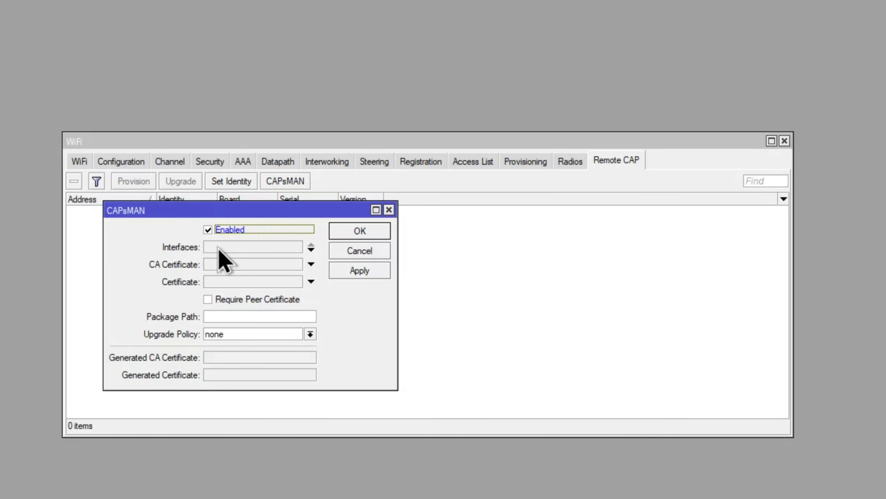
left_click(219, 248)
left_click(226, 249)
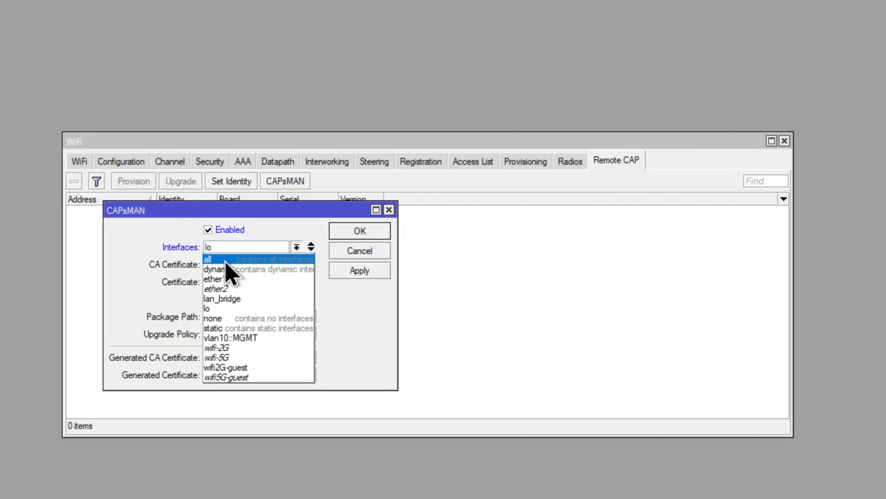
left_click(239, 338)
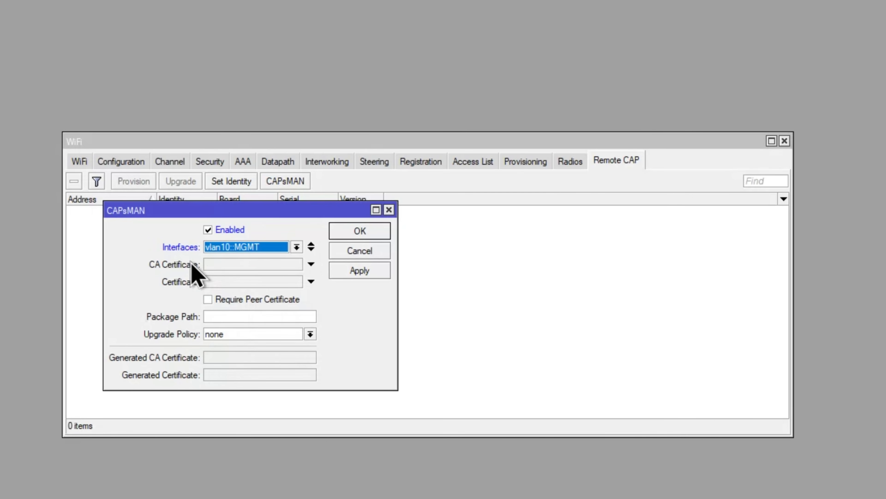
Set the CAPsMAN CA Certificate and Certificate to auto and apply the settings.
left_click(224, 265)
left_click(230, 282)
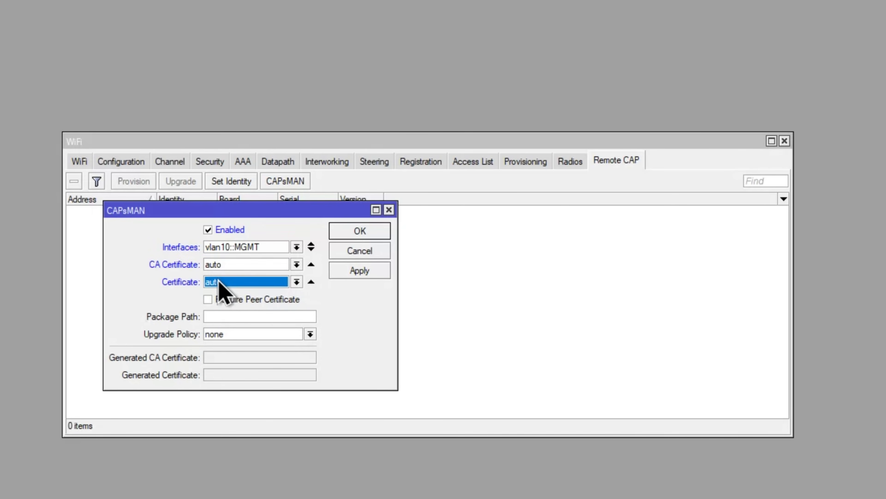
left_click(349, 272)
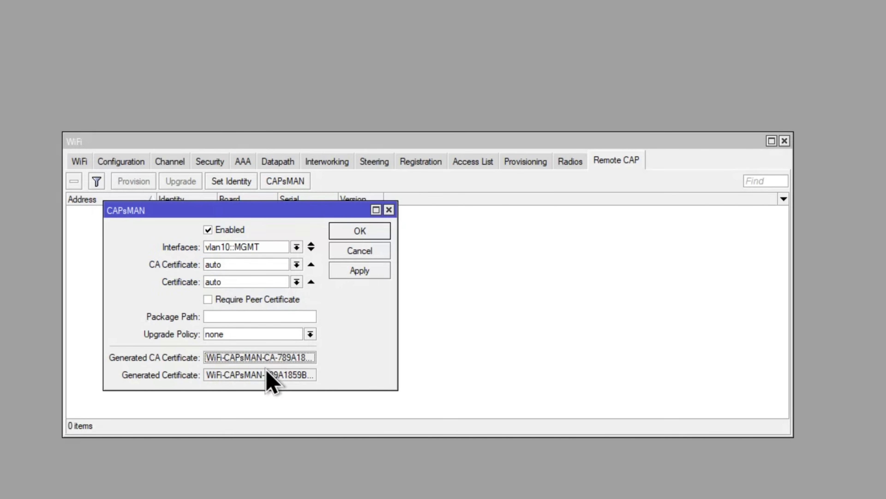
Check the generated CAPsMAN certificates in the system certificate list, then close it and the CAPsMAN settings.
left_click(230, 376)
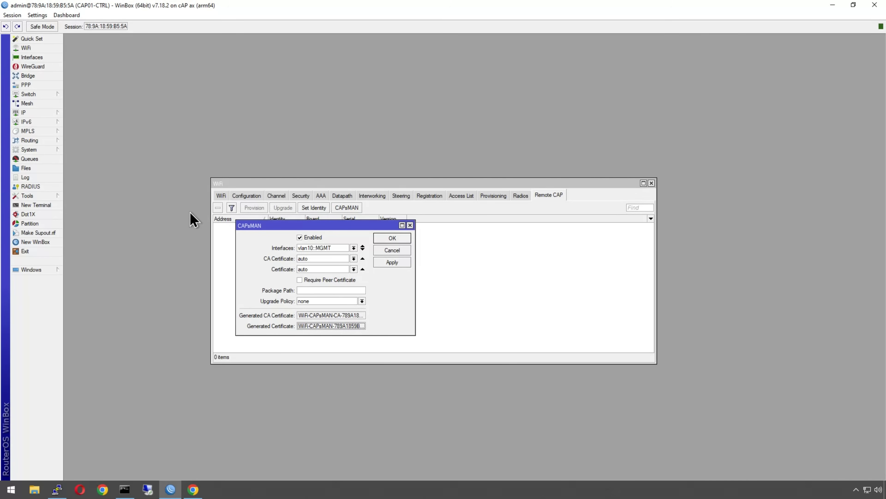
left_click(42, 150)
left_click(85, 160)
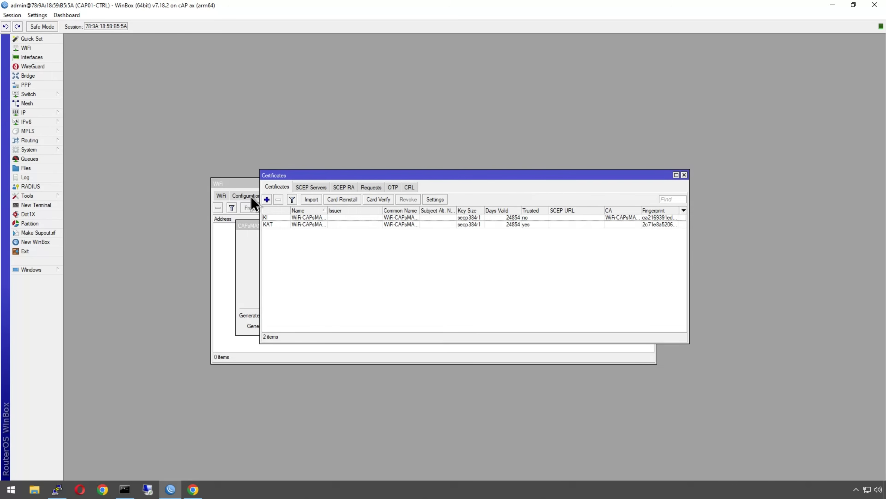
left_click(684, 175)
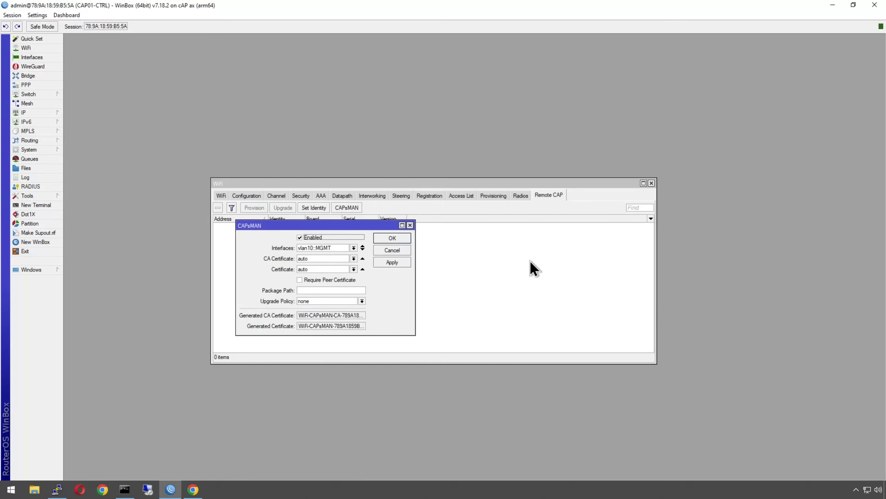
left_click(391, 239)
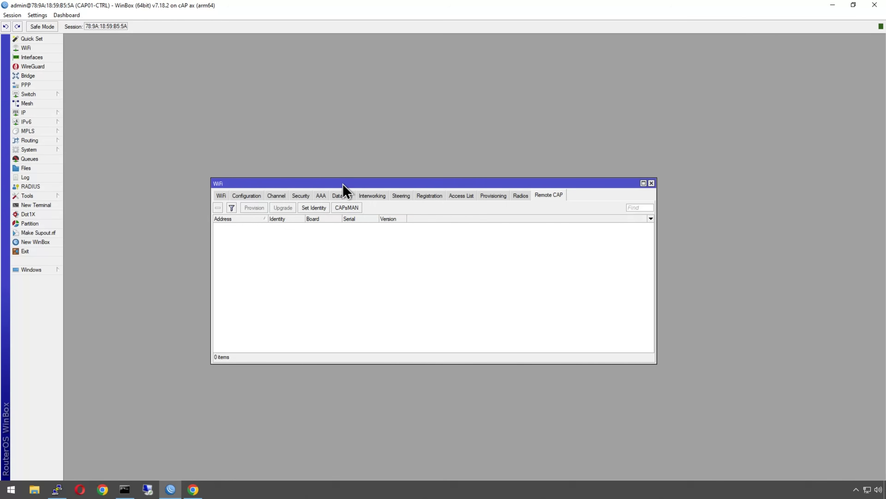
Open a new WinBox session and connect to the neighbouring MikroTik cAP ax at F4:1E:57:32:81:C1.
left_click_drag(333, 185, 298, 62)
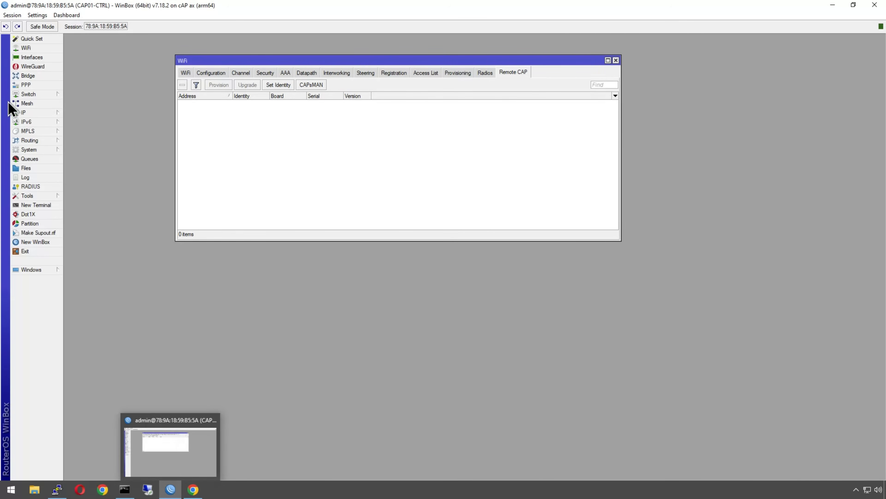
left_click(37, 250)
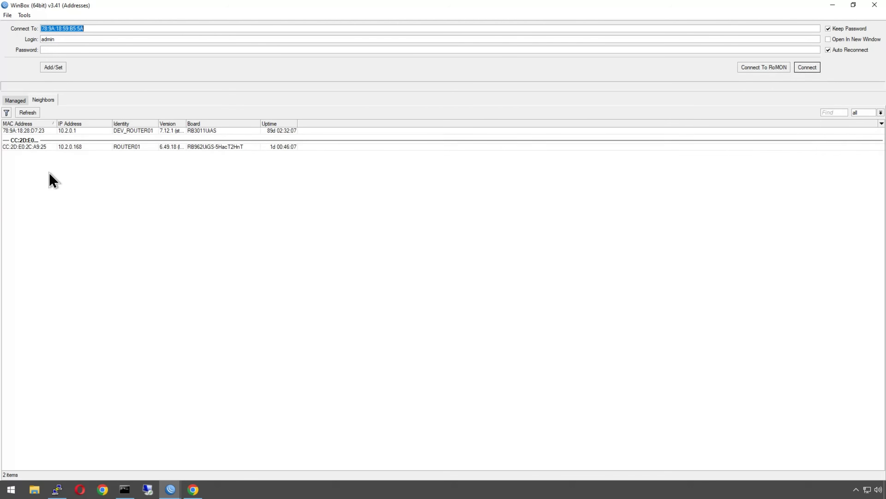
left_click(65, 216)
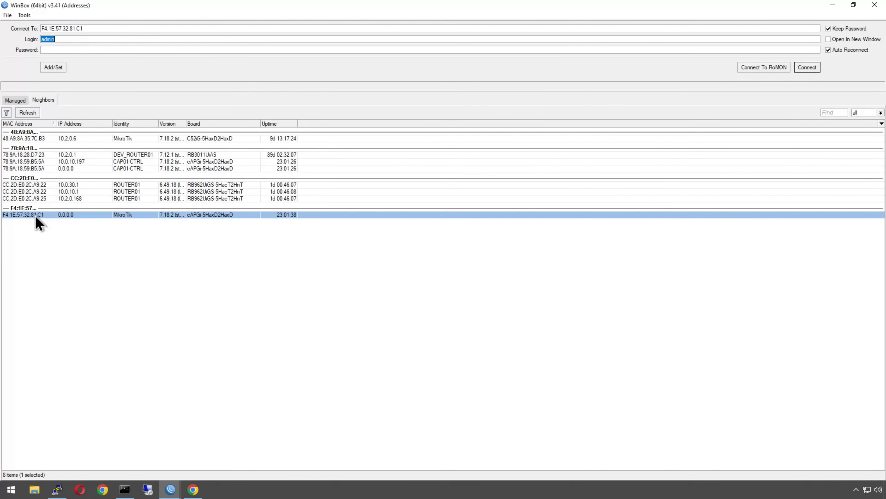
left_click(802, 67)
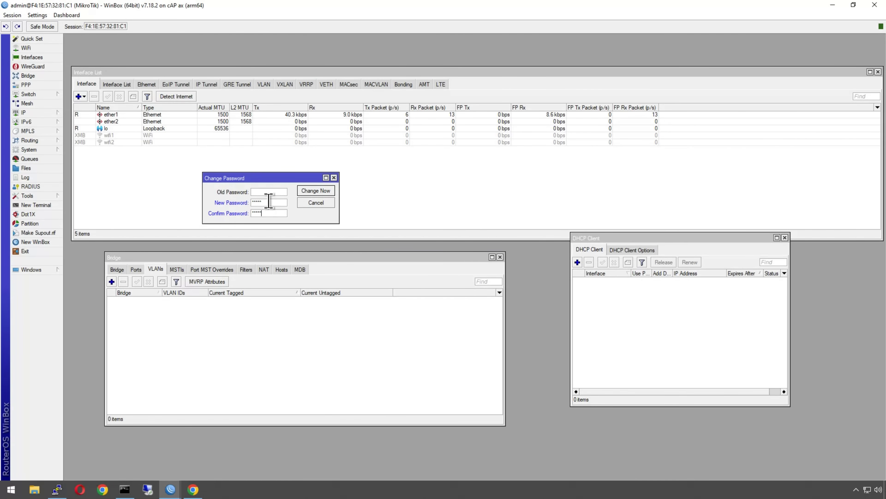
Save the new admin password on the second access point and close all open windows in its session.
key("Return")
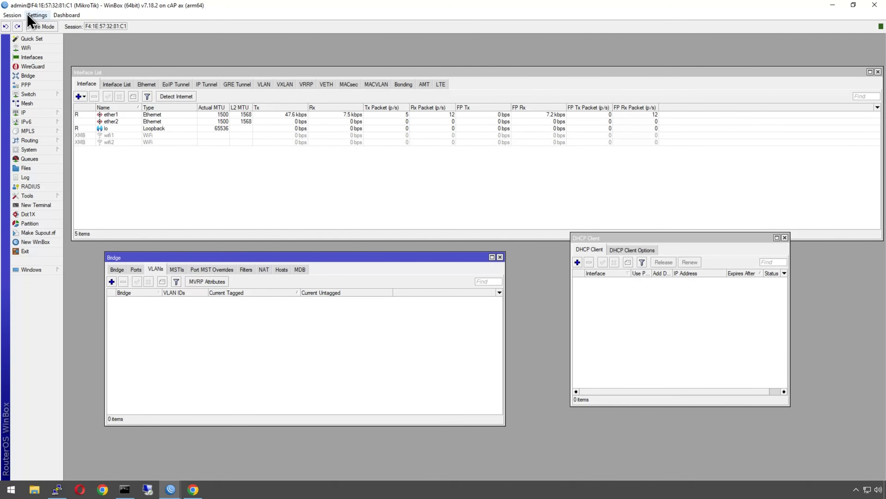
left_click(13, 15)
left_click(32, 84)
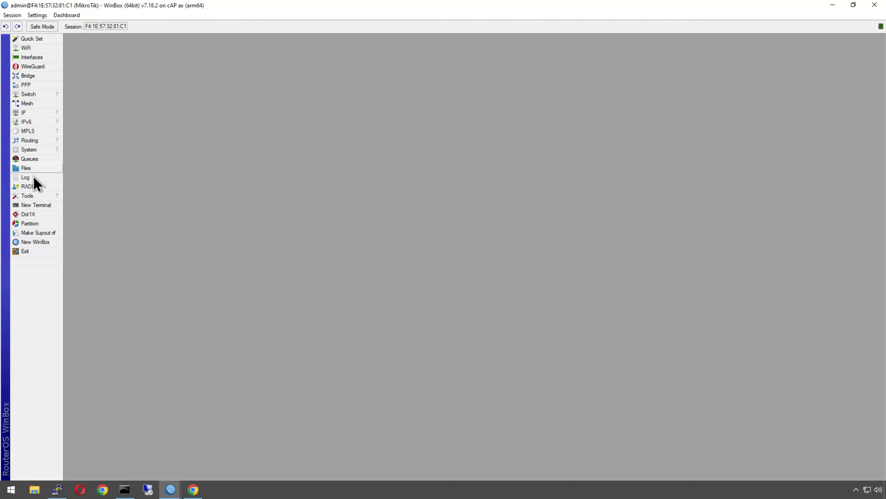
Open the Reset Configuration dialog and upload the cap-basic script from the Desktop to the access point's files.
left_click(34, 151)
left_click(86, 307)
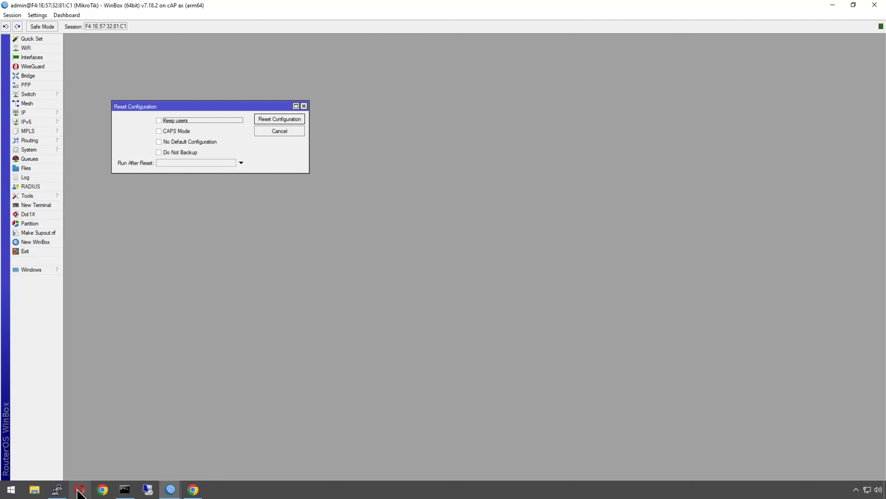
left_click(23, 169)
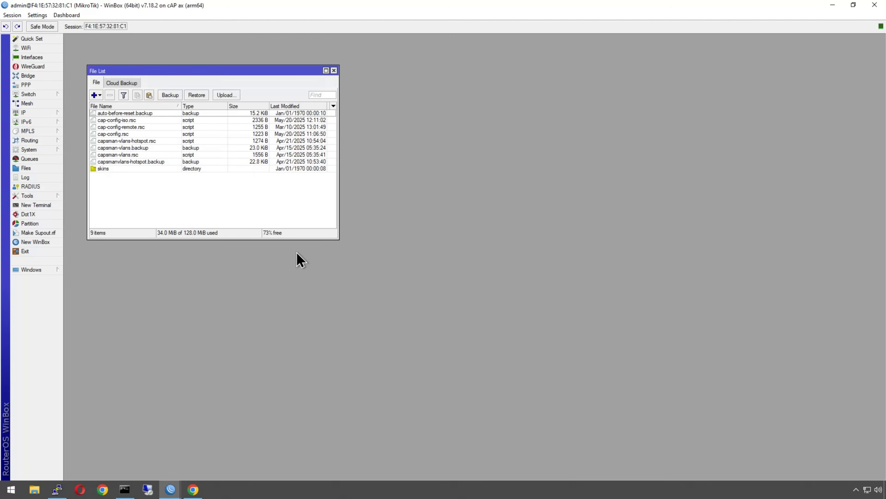
left_click(225, 95)
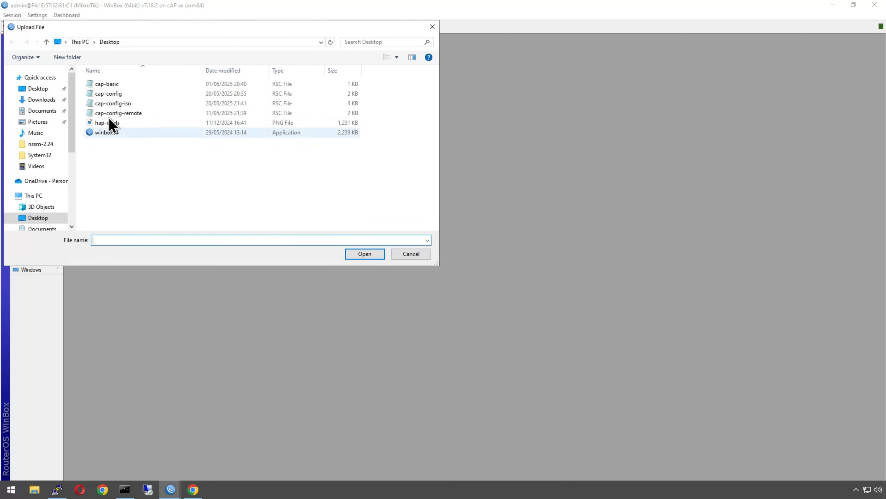
double_click(106, 84)
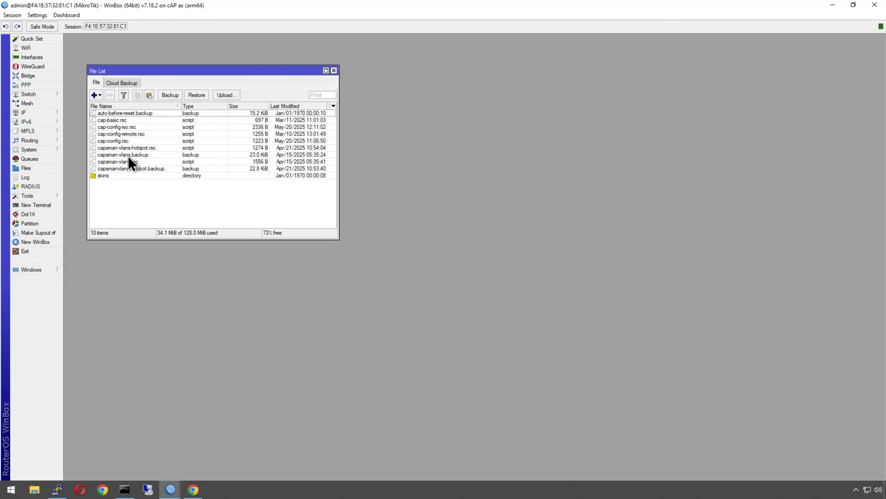
left_click_drag(191, 68, 535, 78)
left_click(178, 163)
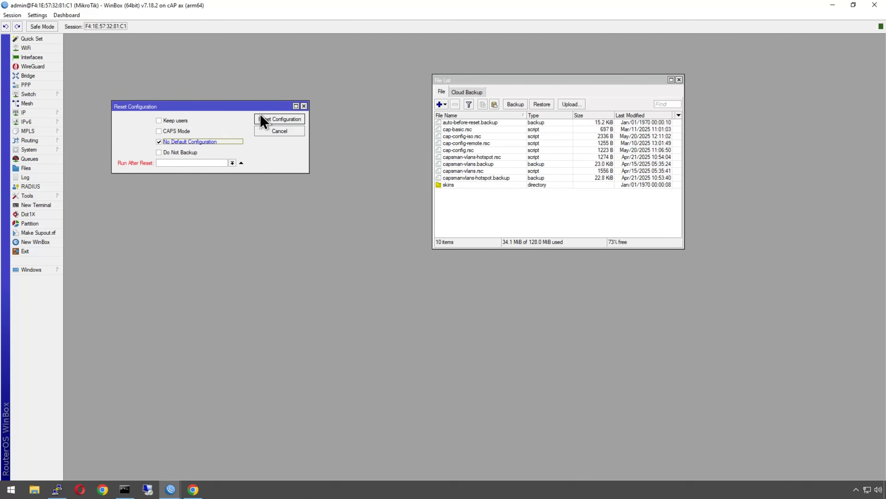
left_click(232, 163)
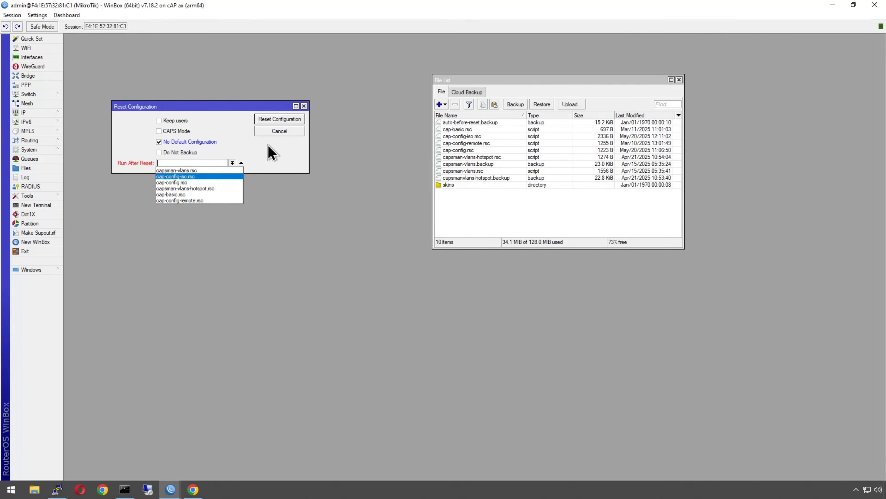
left_click(273, 135)
left_click(280, 131)
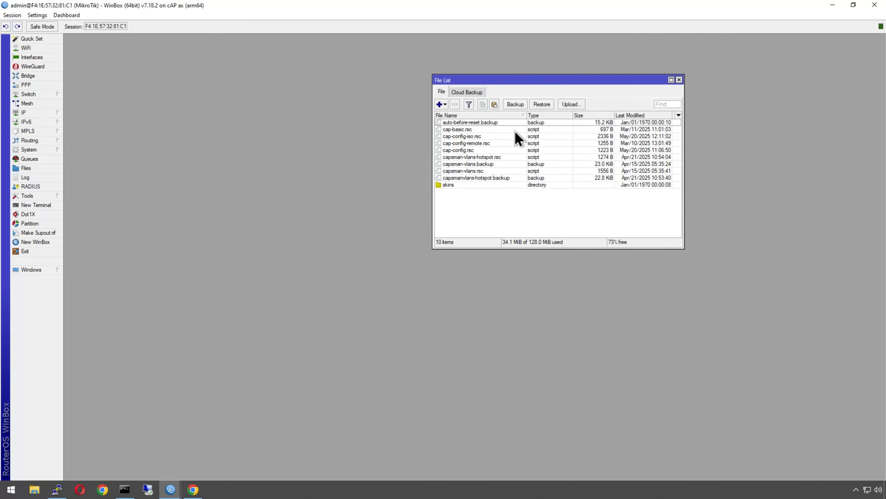
left_click(679, 79)
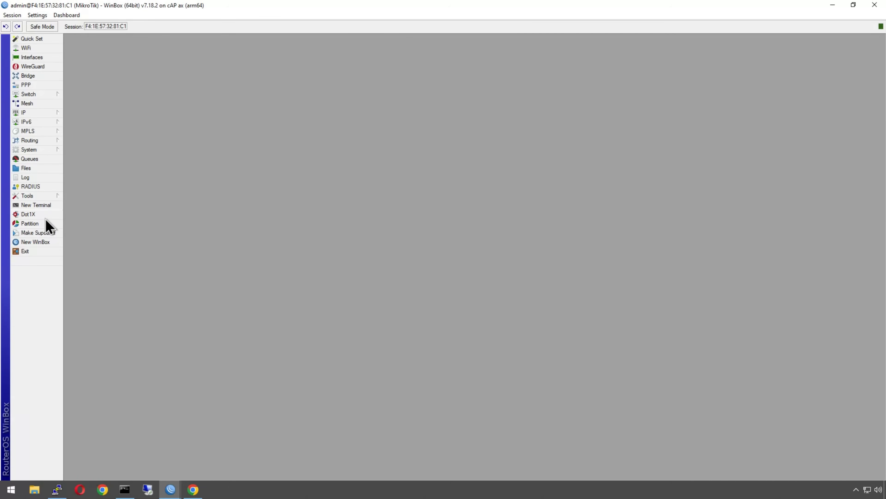
Open a new terminal on the access point and log in as admin with the account password.
left_click(36, 206)
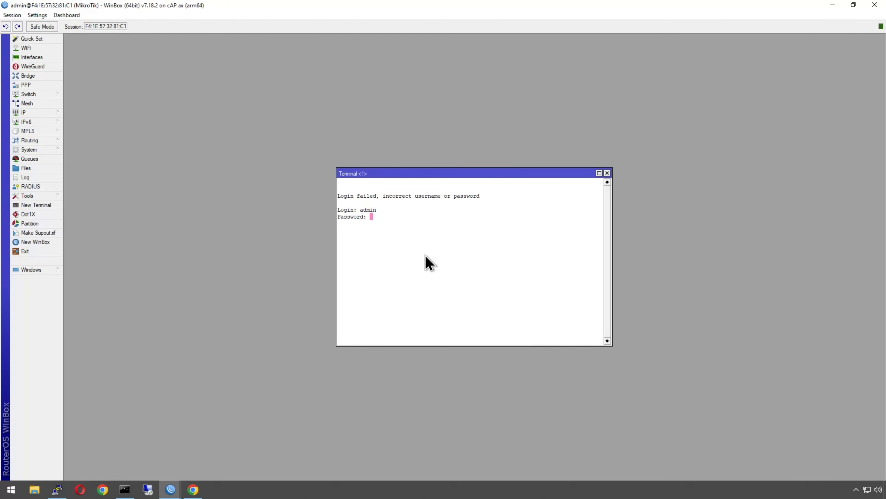
key("Return")
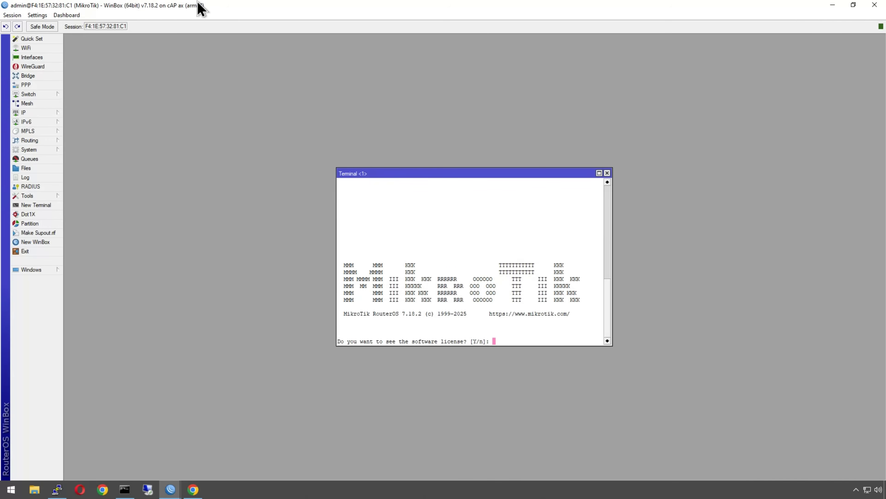
Open cap-basic from the desktop in Notepad and copy its commands from /interface bridge through set show-at-login=no.
mouse_move(703, 5)
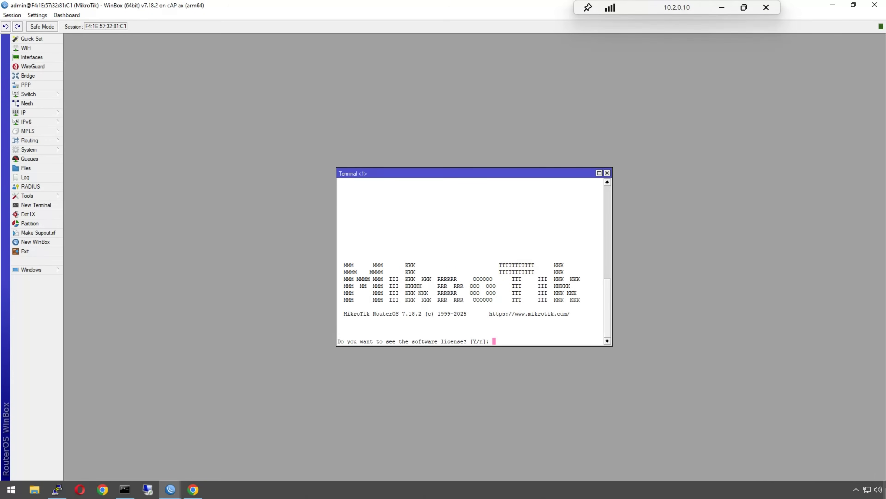
left_click(885, 490)
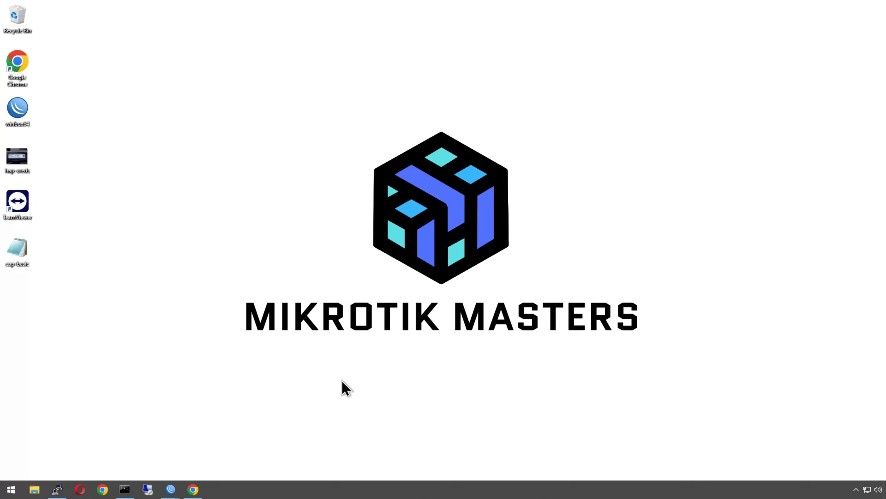
double_click(22, 249)
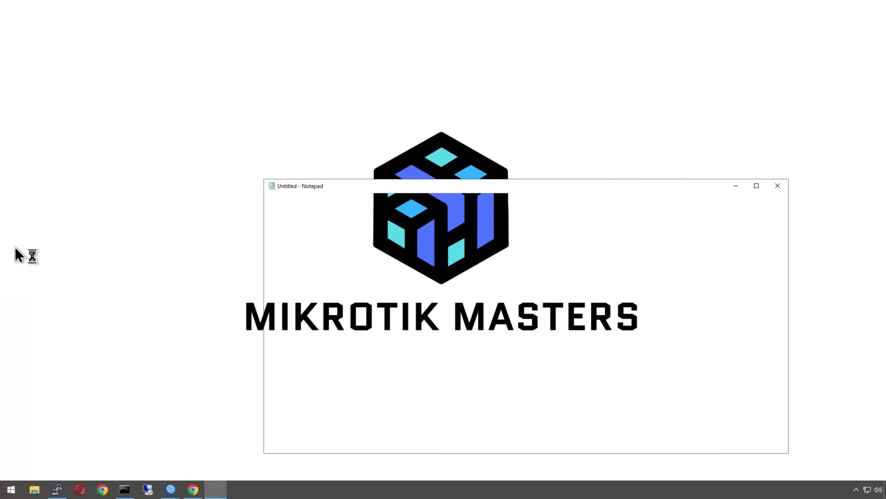
left_click_drag(350, 373, 266, 247)
right_click(293, 274)
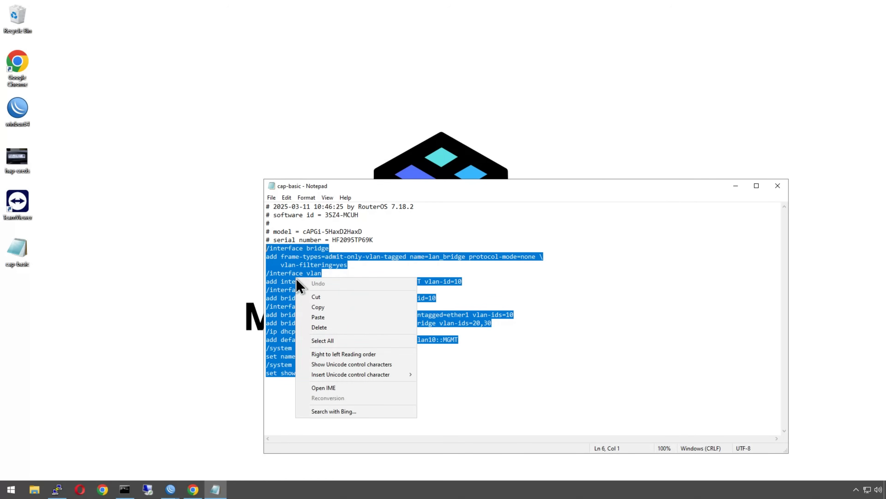
left_click(319, 309)
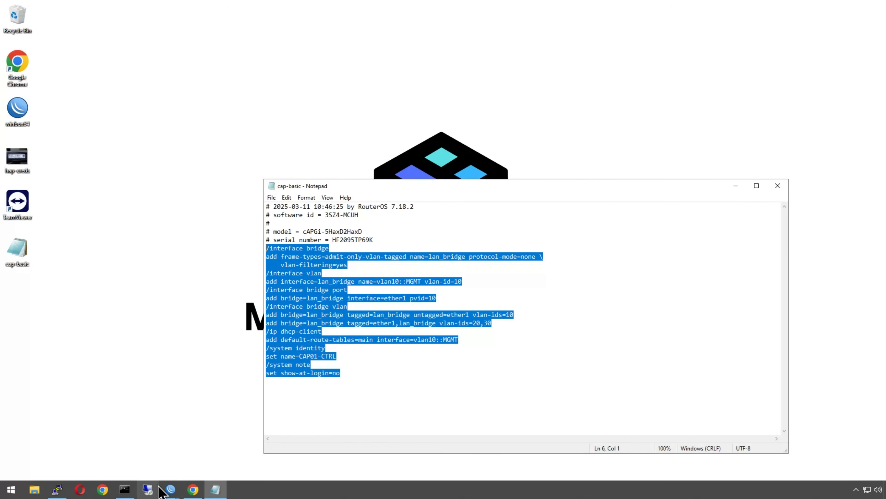
Return to the second access point's WinBox terminal and decline to view the software license.
left_click(171, 489)
left_click(191, 464)
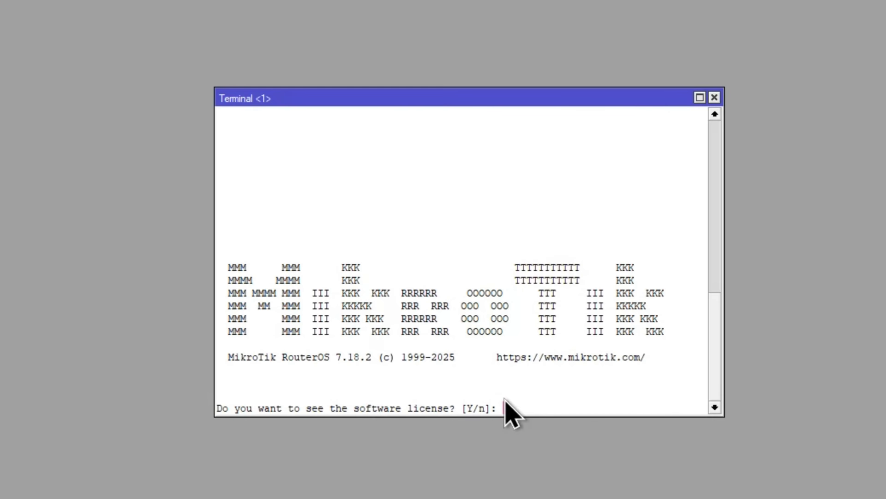
type("n")
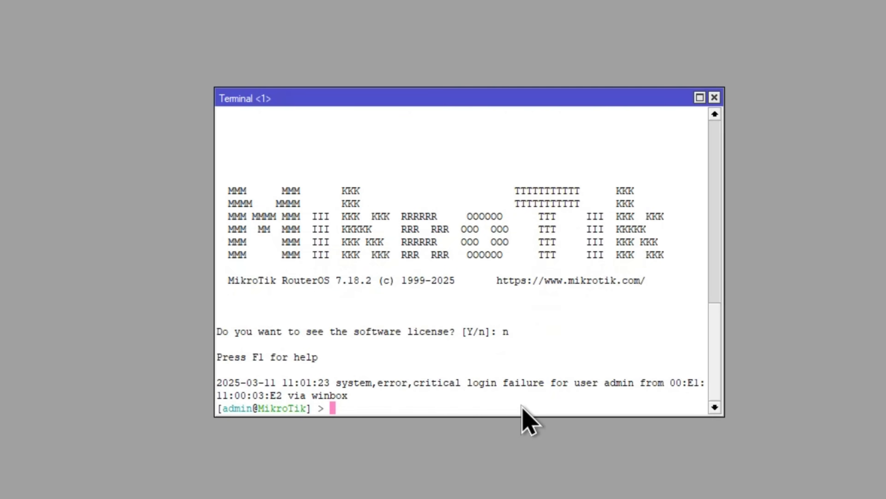
Paste the copied cap-basic commands into the second access point's terminal to run them.
key("Return")
key("Return")
key("Return")
key("Return")
key("Return")
right_click(382, 357)
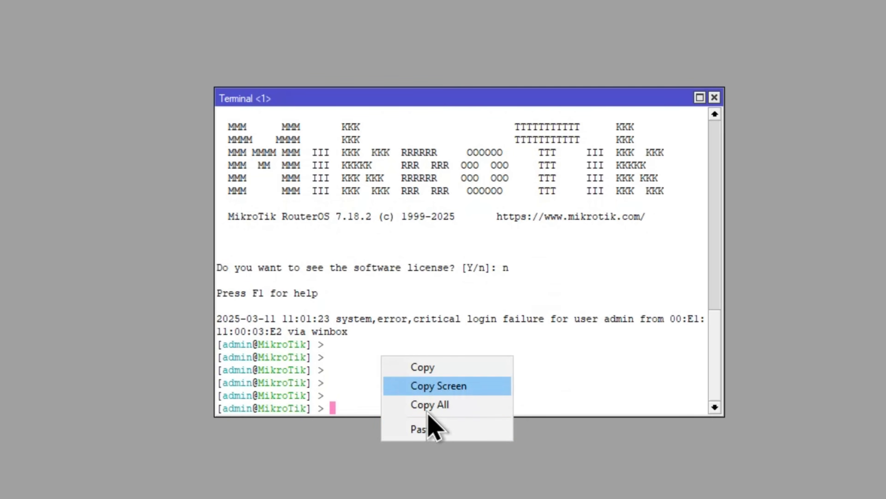
left_click(427, 429)
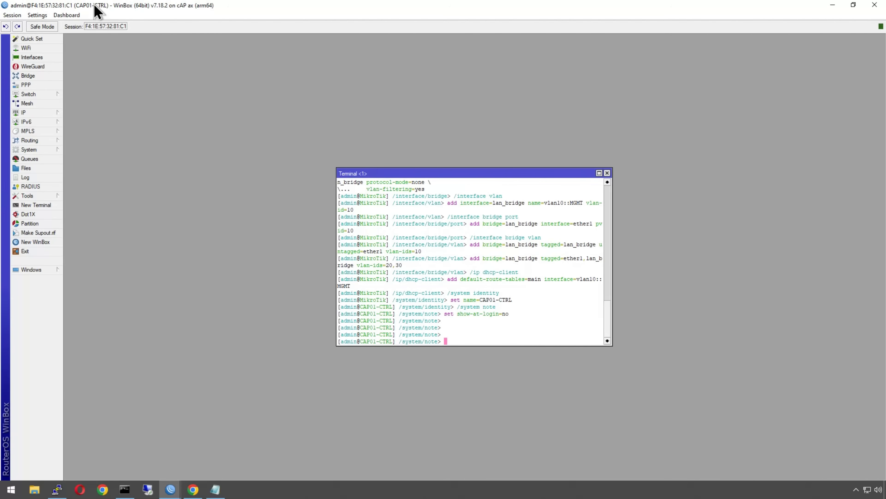
Change the second access point's identity to CAP02 and close the terminal.
left_click(53, 150)
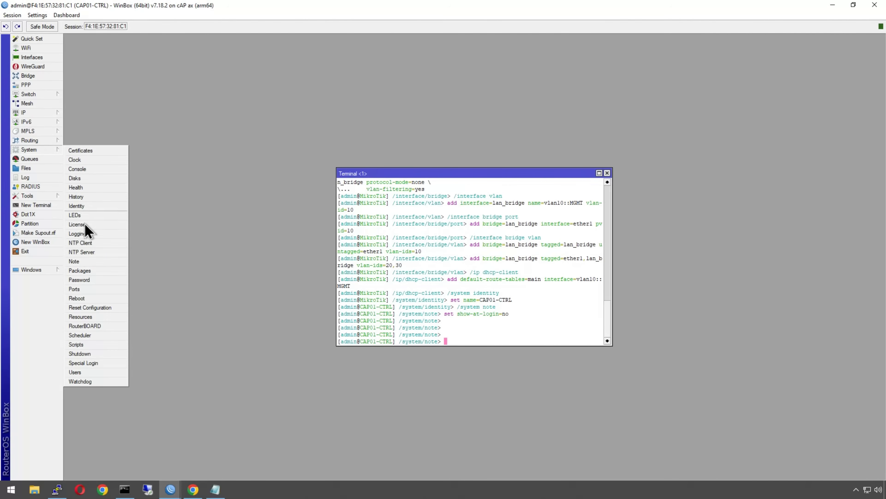
left_click(77, 206)
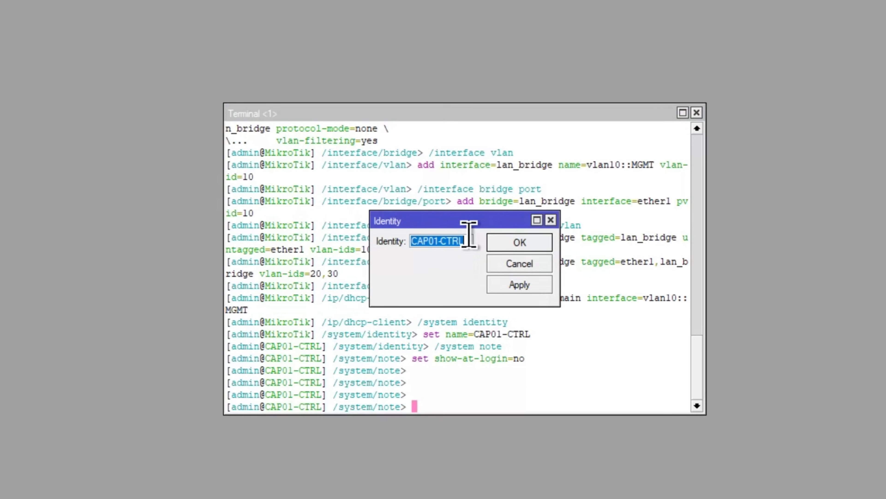
left_click(475, 246)
left_click_drag(468, 240, 438, 241)
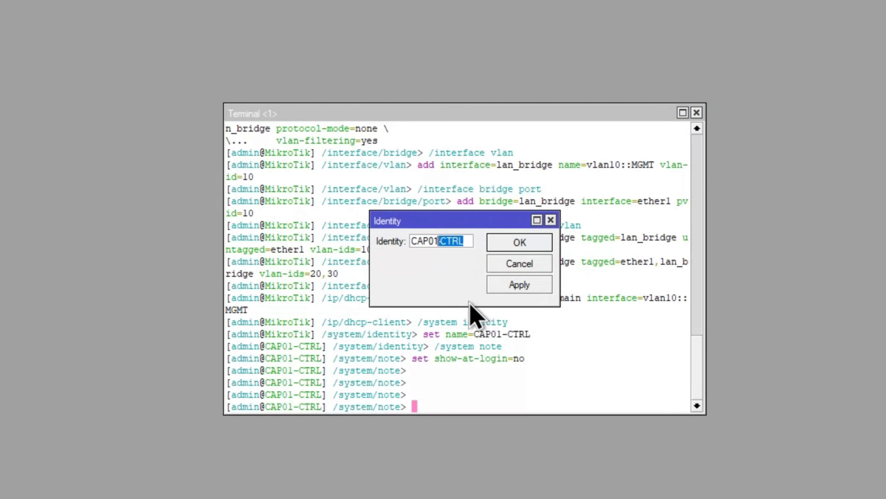
key("BackSpace")
key("BackSpace")
type("2")
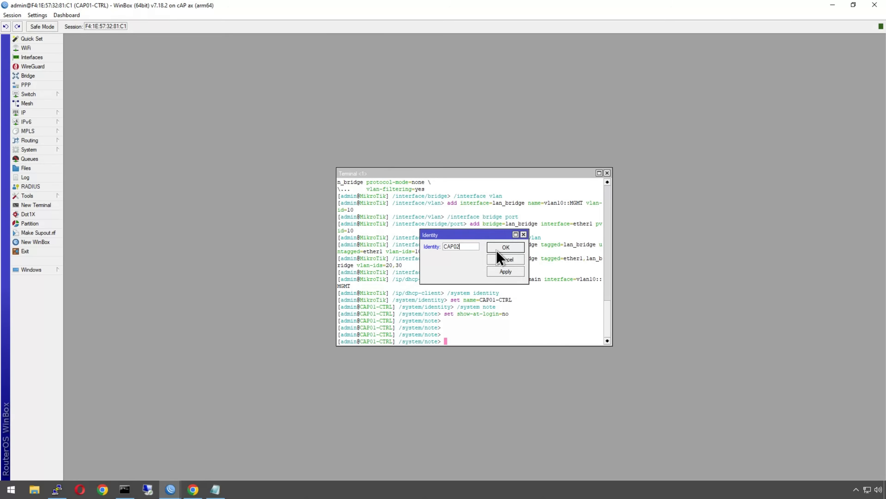
left_click(520, 245)
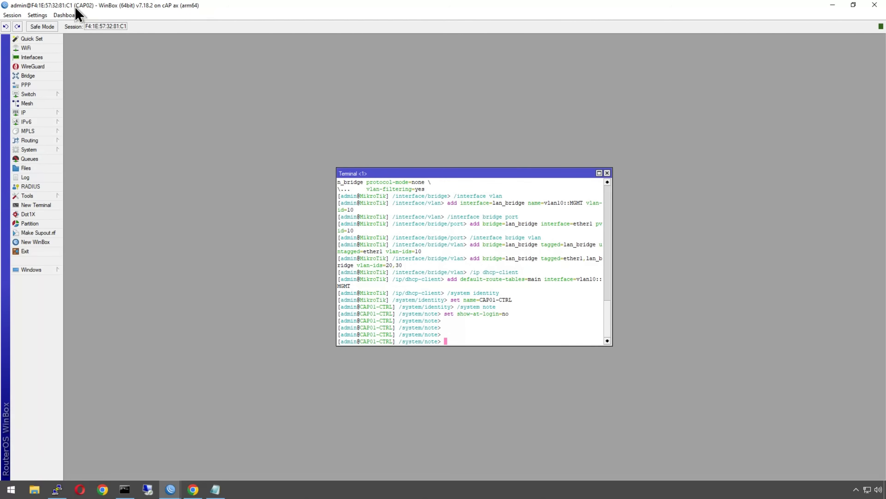
left_click(607, 173)
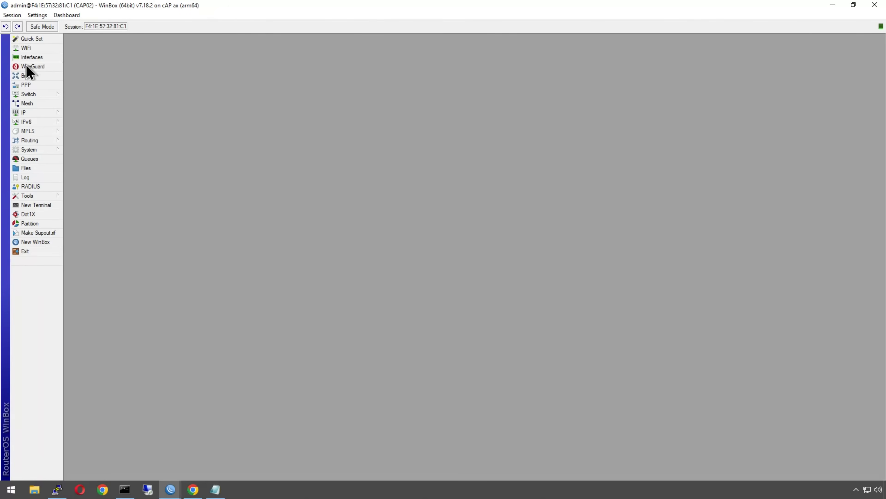
Check the bridge VLAN entries and the DHCP client's address on CAP02, closing both windows when done.
left_click(27, 75)
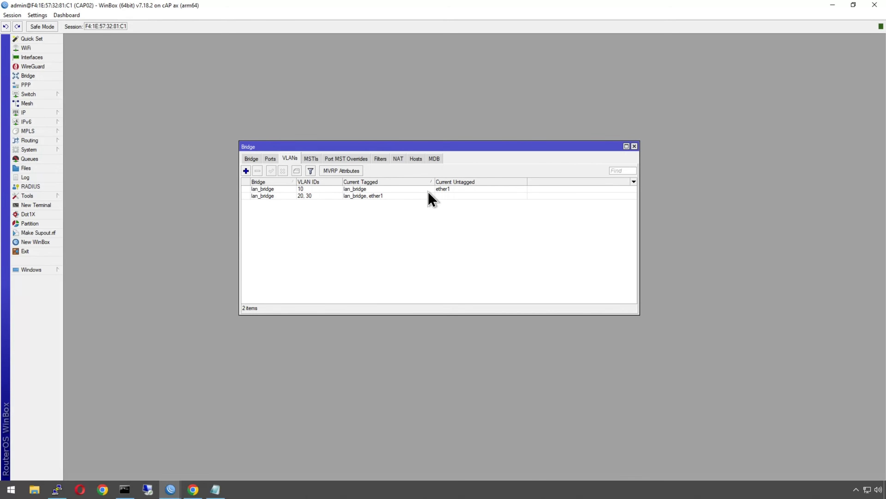
left_click(27, 112)
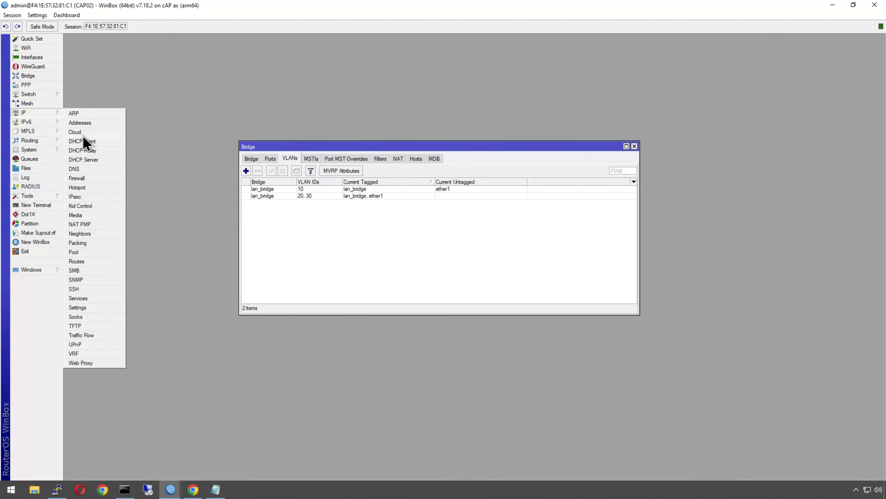
left_click(88, 141)
left_click(690, 283)
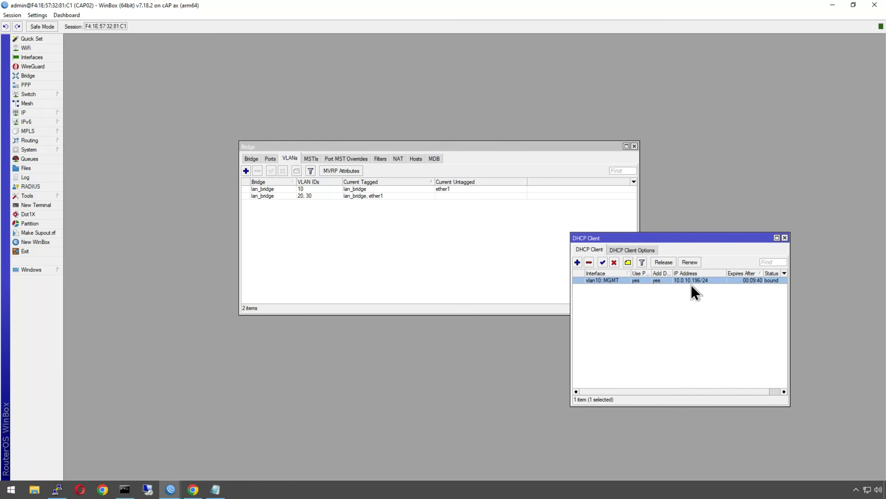
left_click(784, 237)
left_click(634, 146)
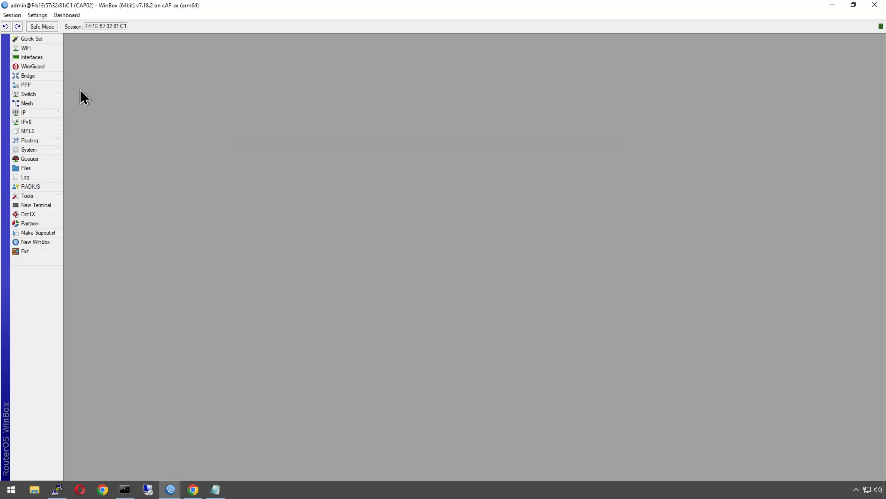
Examine CAP02's WiFi interfaces and its configuration, channel, security, datapath and interworking lists for existing entries.
left_click(26, 48)
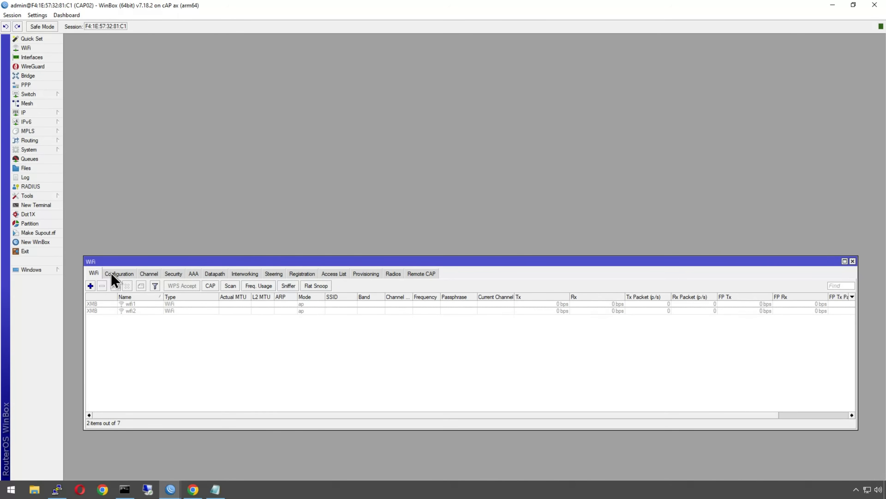
left_click(119, 276)
left_click(149, 276)
left_click(175, 274)
left_click(213, 274)
left_click(235, 274)
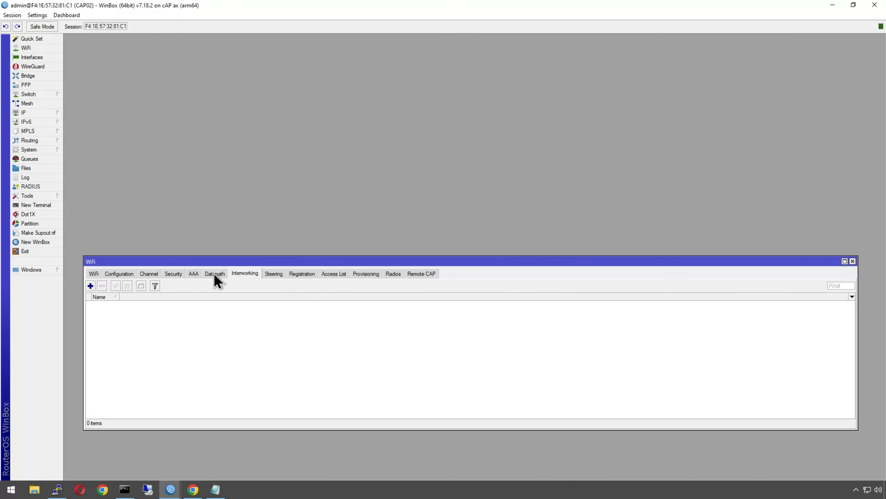
left_click(113, 272)
left_click(93, 273)
Enable CAP mode on CAP02 with discovery interface vlan10::MGMT and certificate request, apply it, and check the current CAPsMAN identity.
left_click_drag(101, 261, 101, 171)
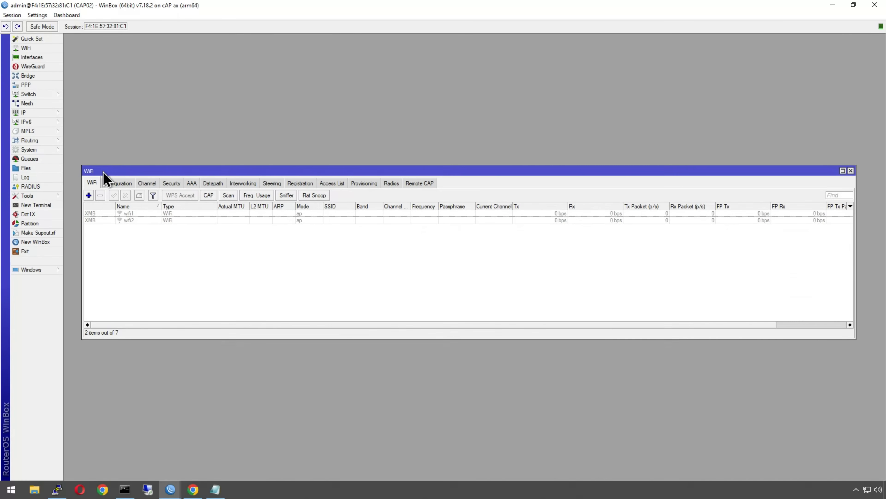
left_click(208, 196)
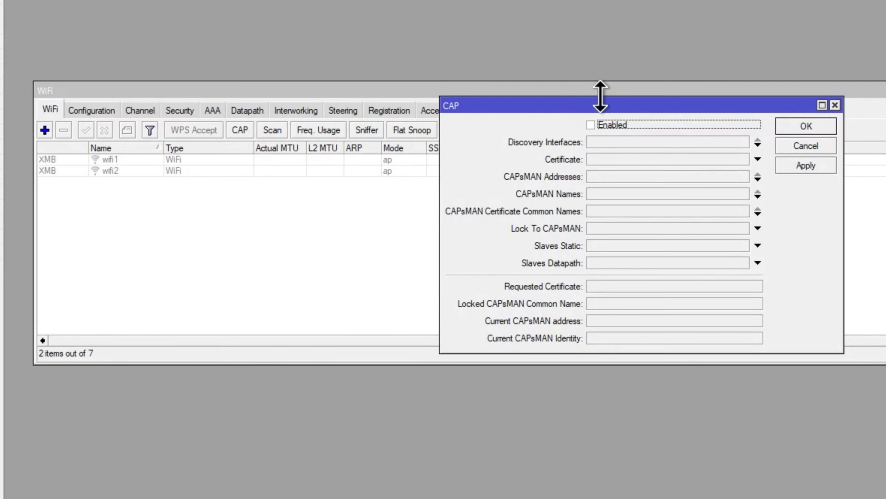
left_click_drag(426, 182, 345, 225)
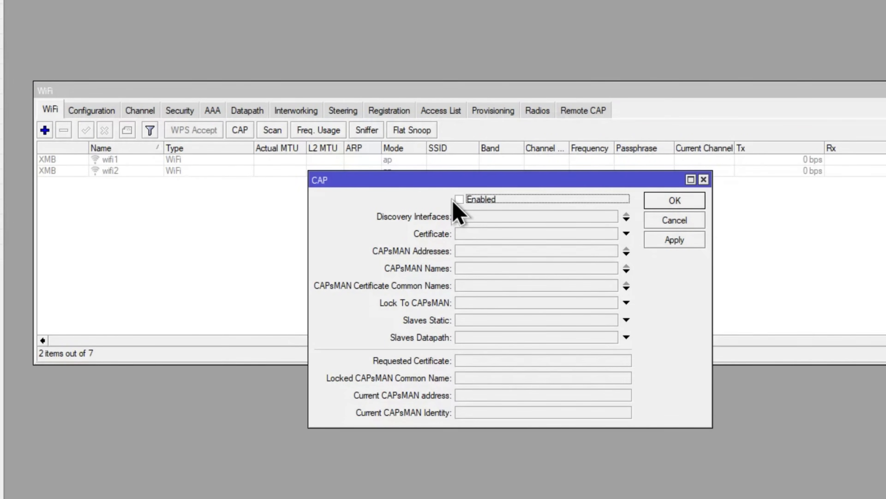
left_click(459, 200)
left_click(476, 215)
left_click(476, 215)
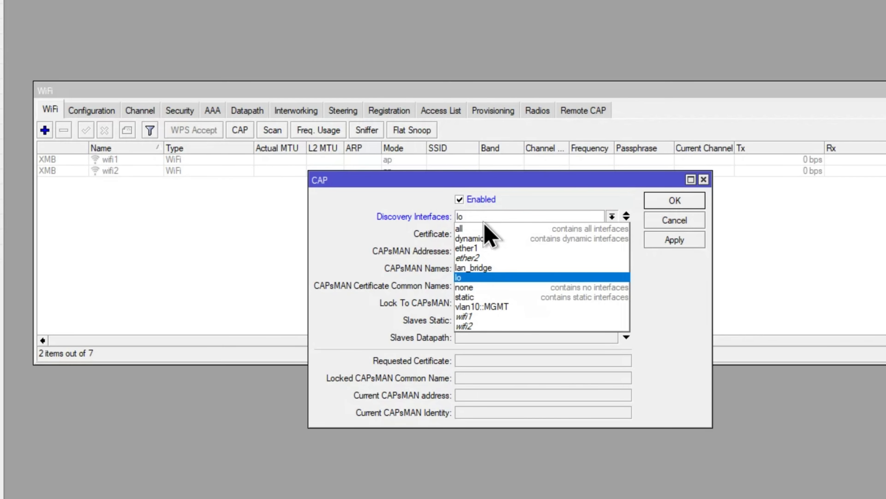
left_click(497, 306)
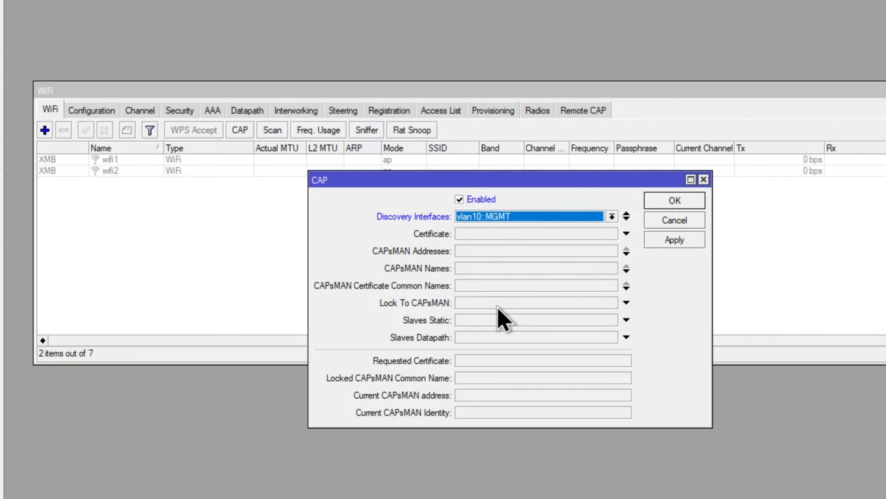
left_click(477, 234)
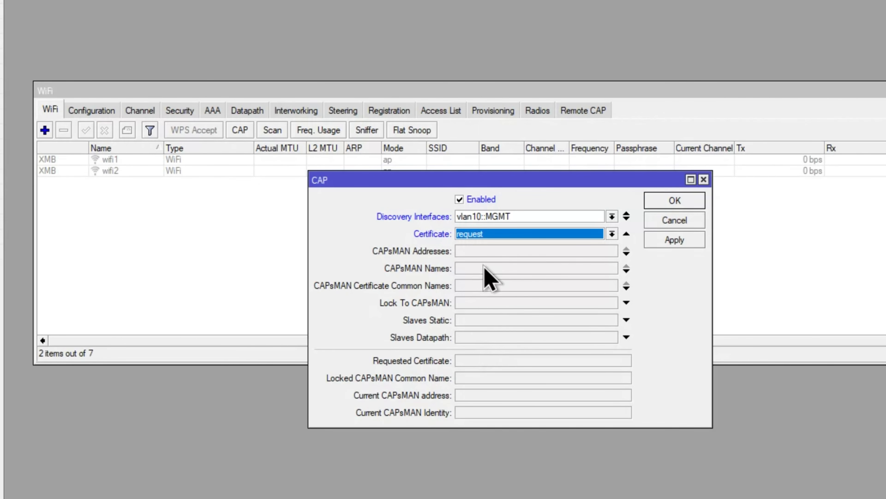
left_click(675, 240)
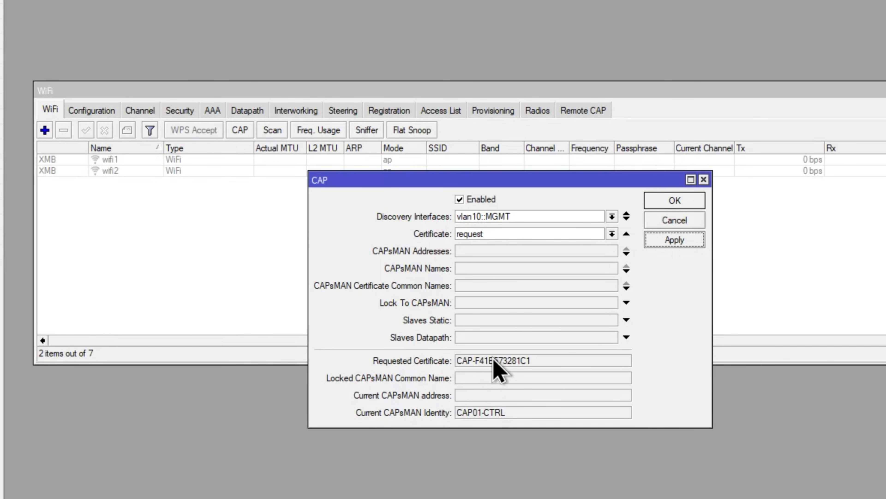
left_click_drag(503, 413, 459, 417)
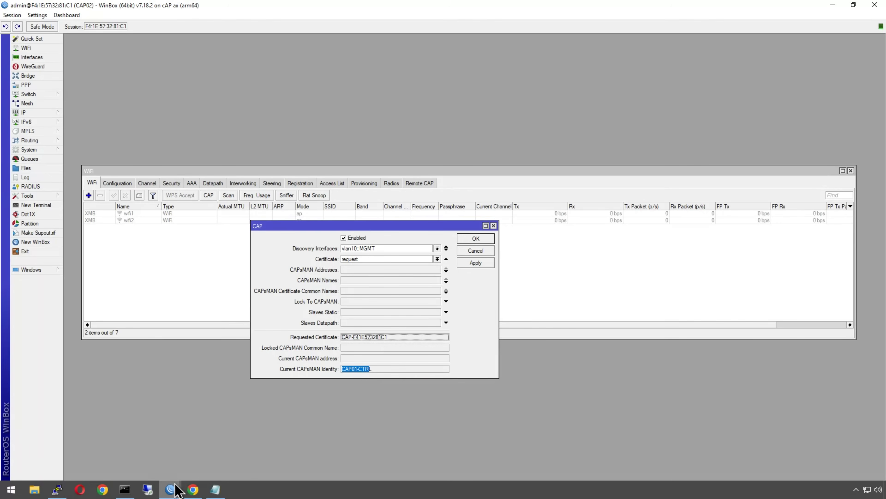
Switch to the CAP01-CTRL session and inspect the CAP02 remote CAP entry and the issued certificates' full names.
mouse_move(171, 489)
left_click(165, 450)
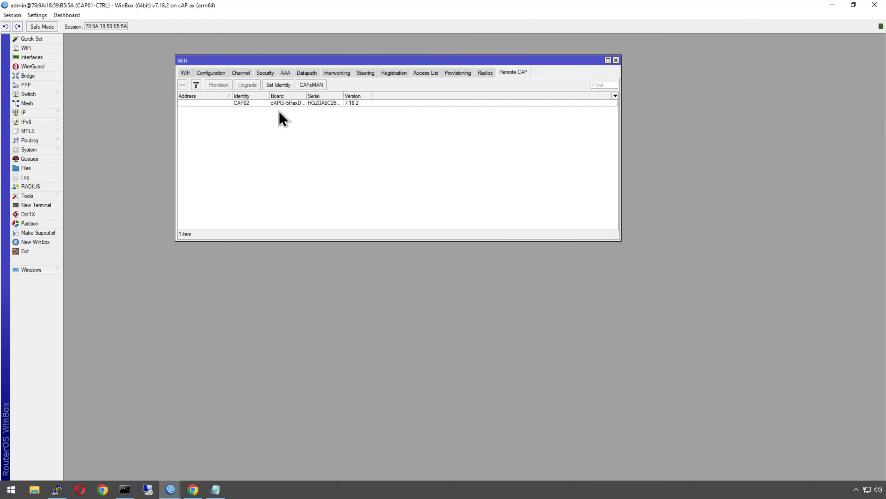
left_click(303, 102)
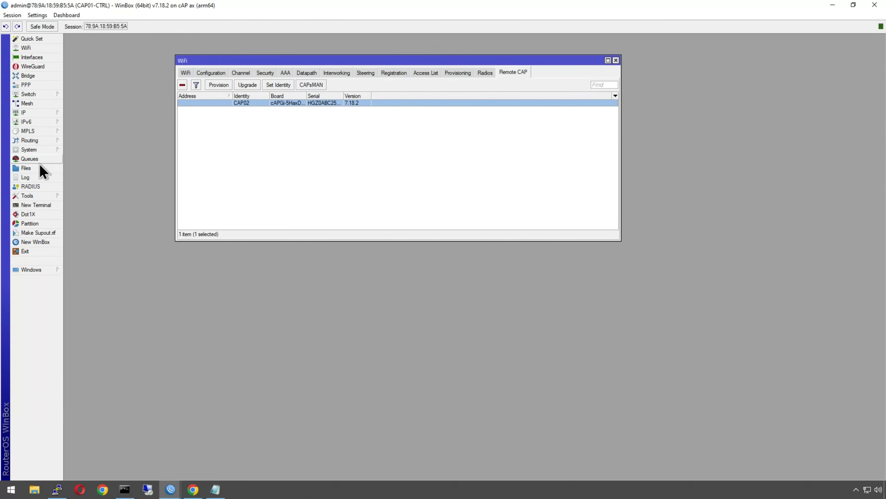
left_click(36, 150)
left_click(71, 152)
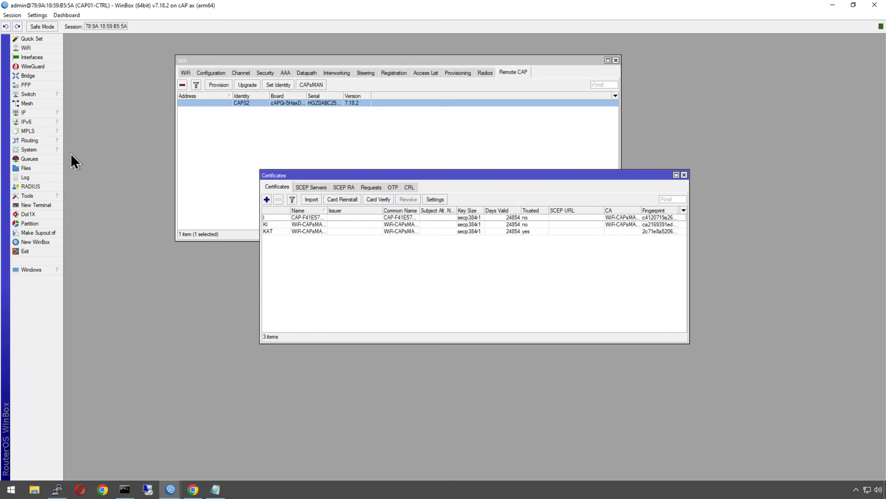
left_click(325, 218)
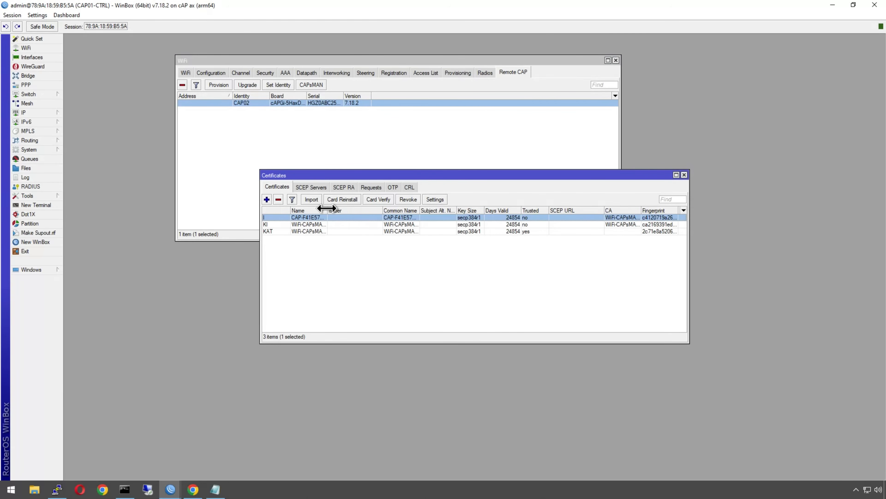
left_click_drag(327, 208, 369, 210)
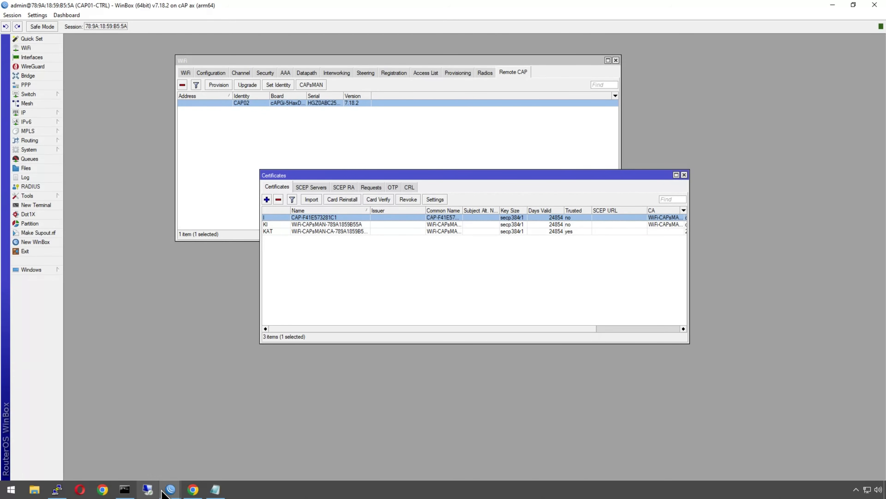
Return to the CAP02 session and confirm its CAP settings.
mouse_move(162, 492)
left_click(220, 451)
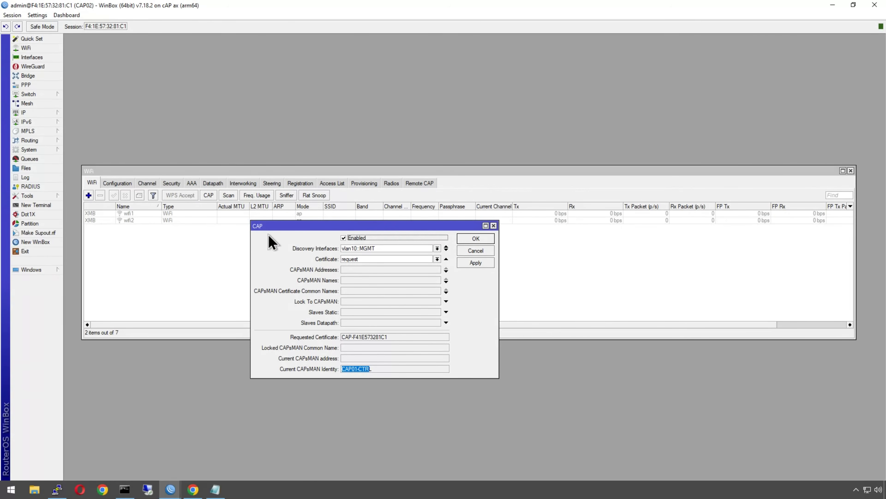
left_click(476, 238)
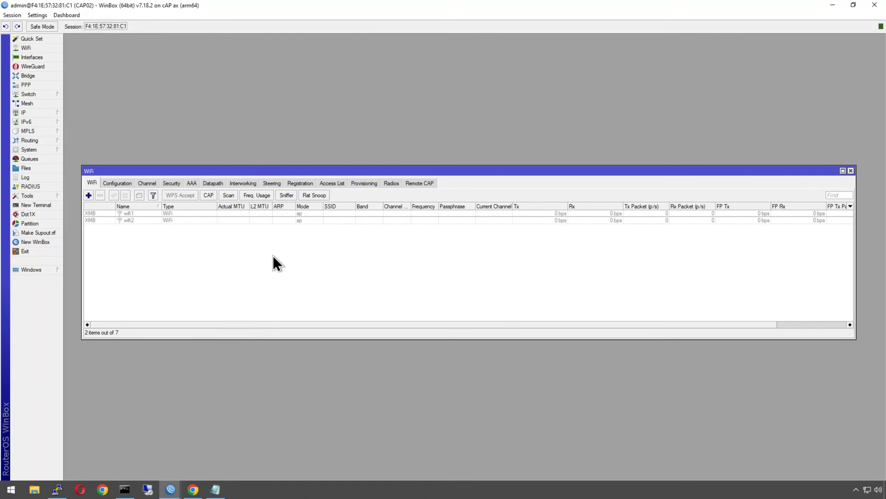
Set CAP02's wifi1 datapath bridge to lan_bridge and its manager to capsman, and enable the interface.
double_click(110, 213)
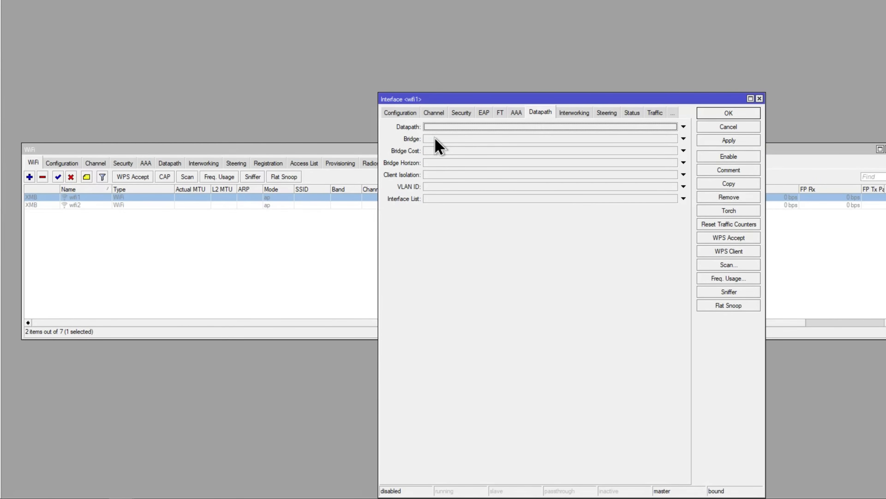
left_click(454, 140)
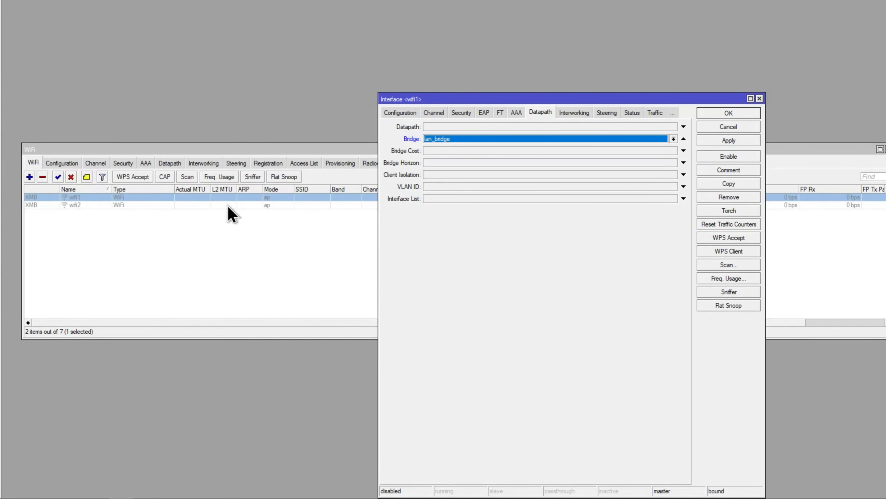
left_click(400, 113)
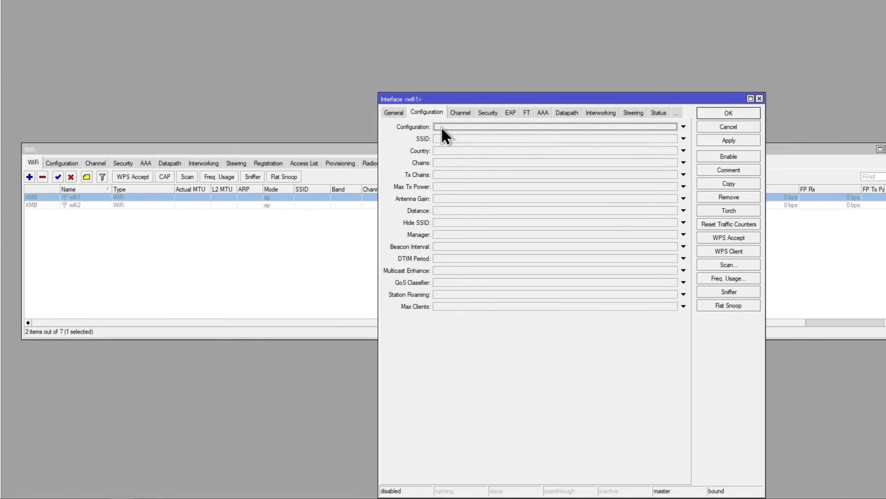
left_click(393, 113)
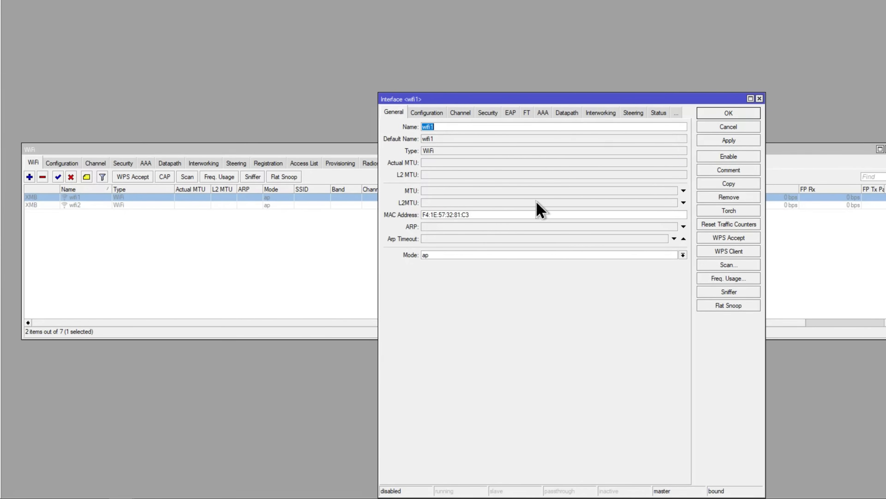
left_click(423, 114)
left_click(443, 235)
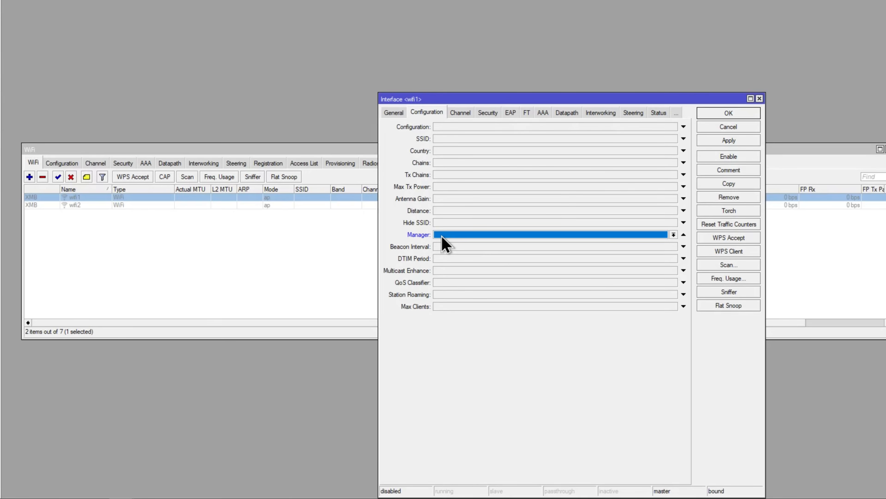
left_click(450, 242)
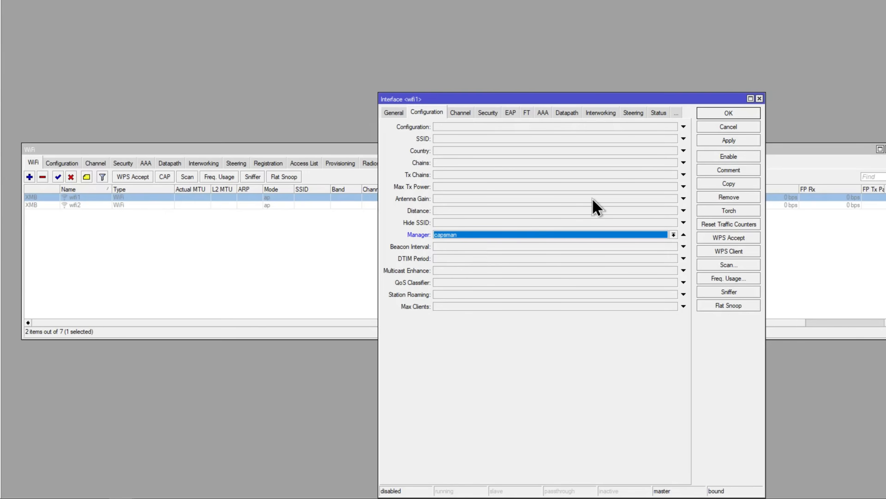
left_click(707, 113)
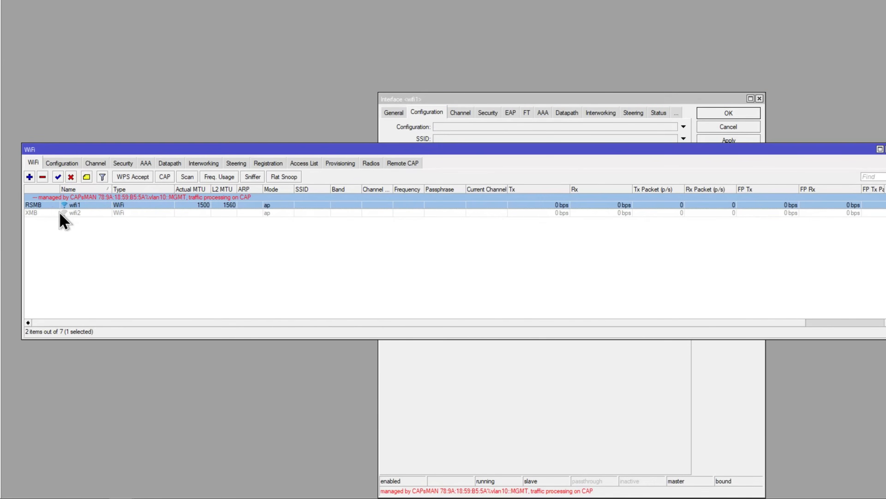
Set CAP02's wifi2 manager to capsman and its datapath bridge to lan_bridge, and enable the interface.
double_click(58, 213)
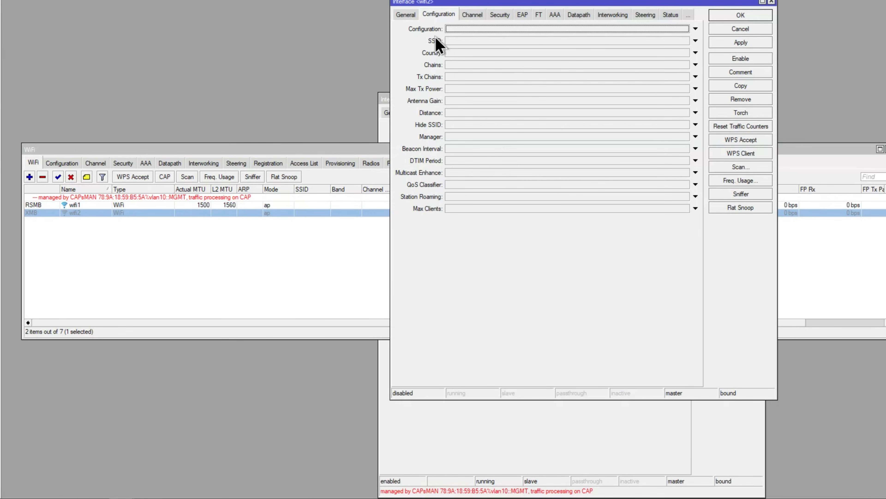
left_click(406, 15)
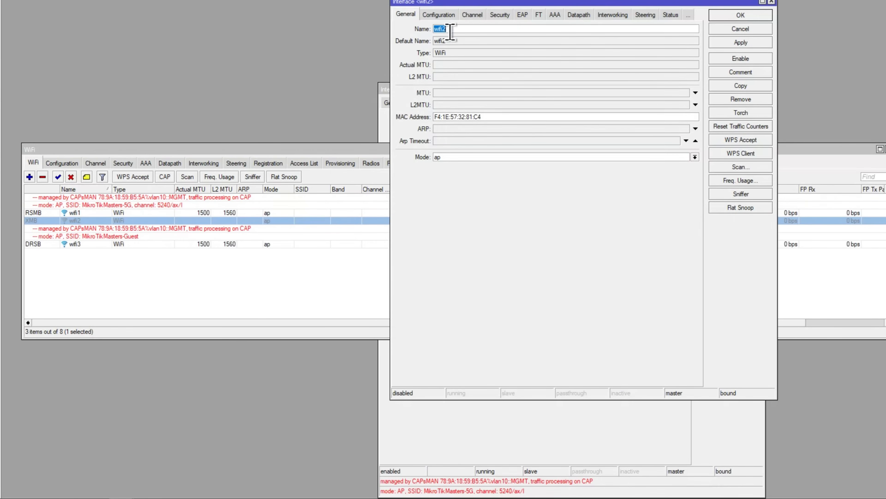
left_click(436, 15)
left_click(460, 136)
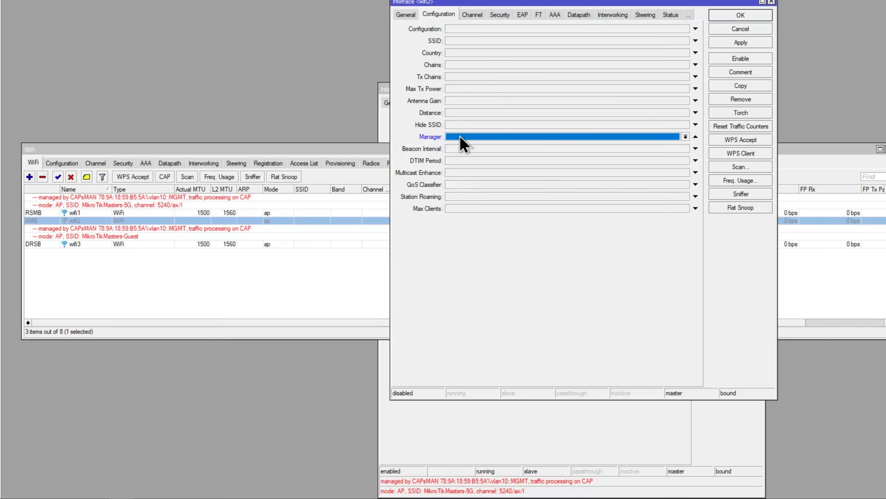
left_click(579, 14)
left_click(493, 41)
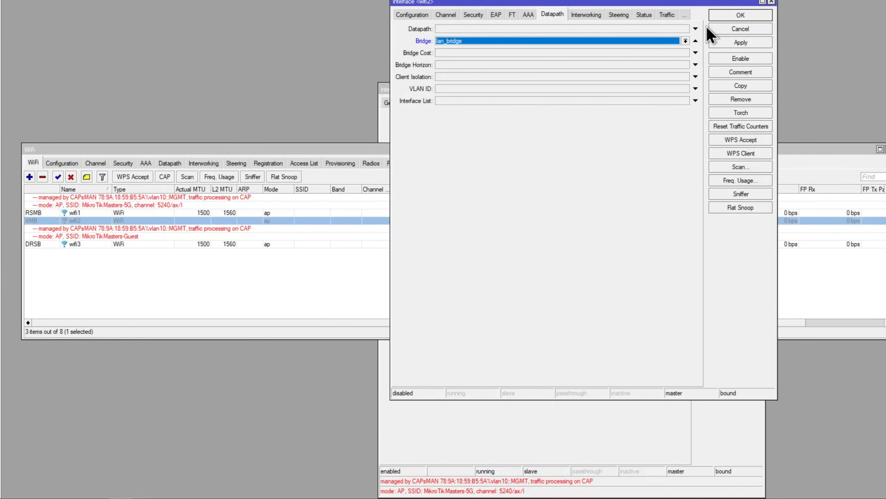
left_click(726, 16)
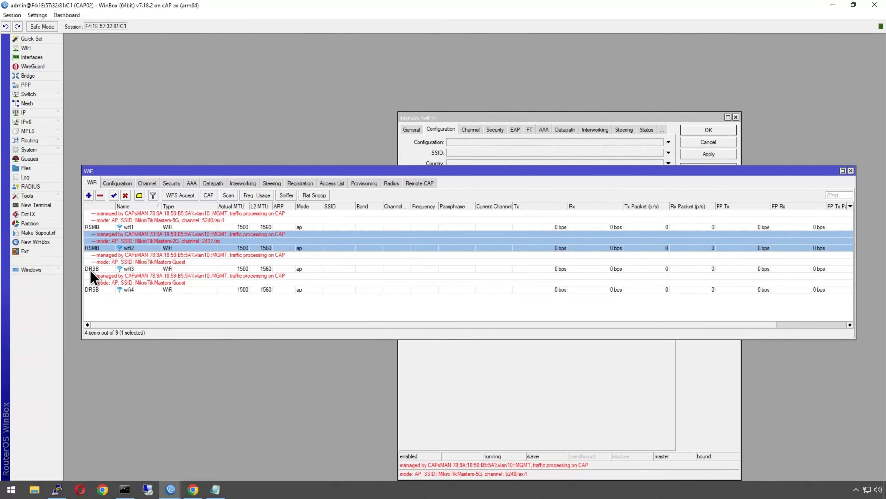
Compare the CAP-operated WiFi interfaces in the CAP01-CTRL session with the managed interfaces in the CAP02 session.
mouse_move(164, 494)
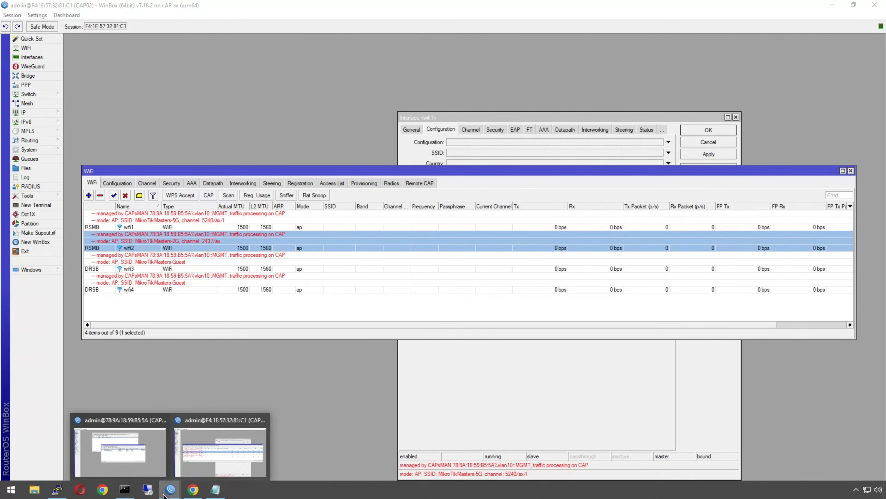
left_click(155, 465)
left_click(187, 74)
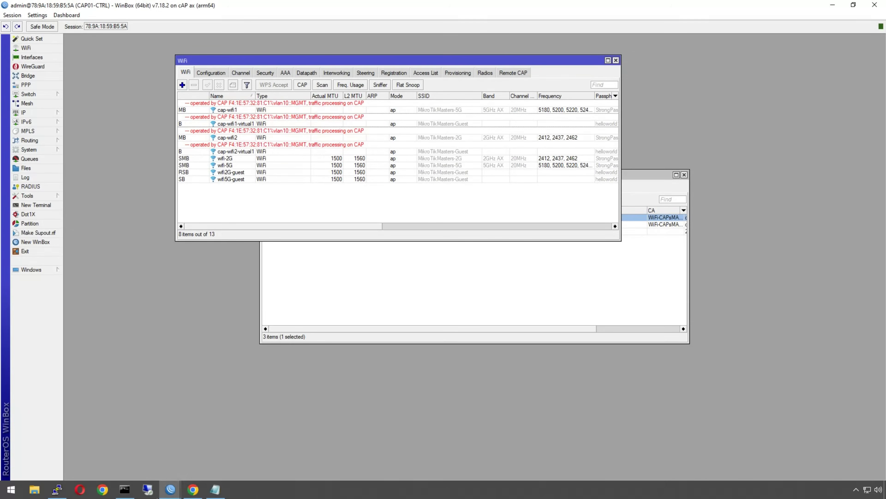
mouse_move(171, 491)
left_click(220, 451)
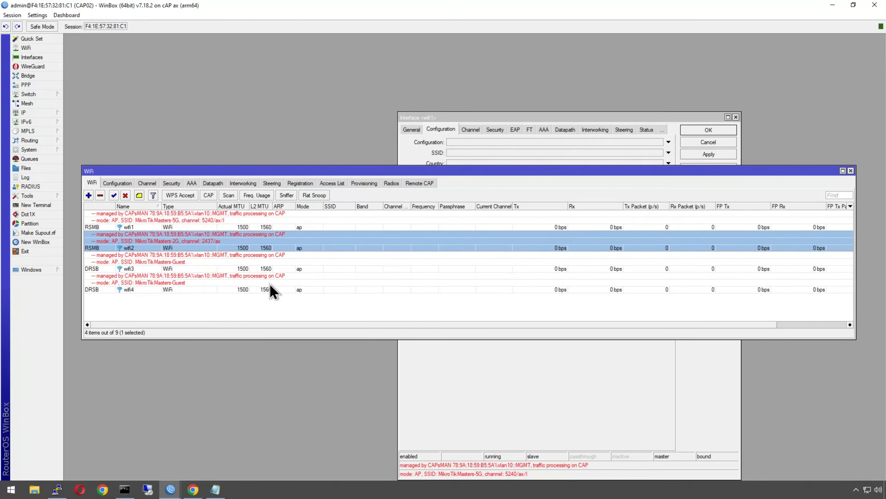
left_click_drag(283, 325, 214, 324)
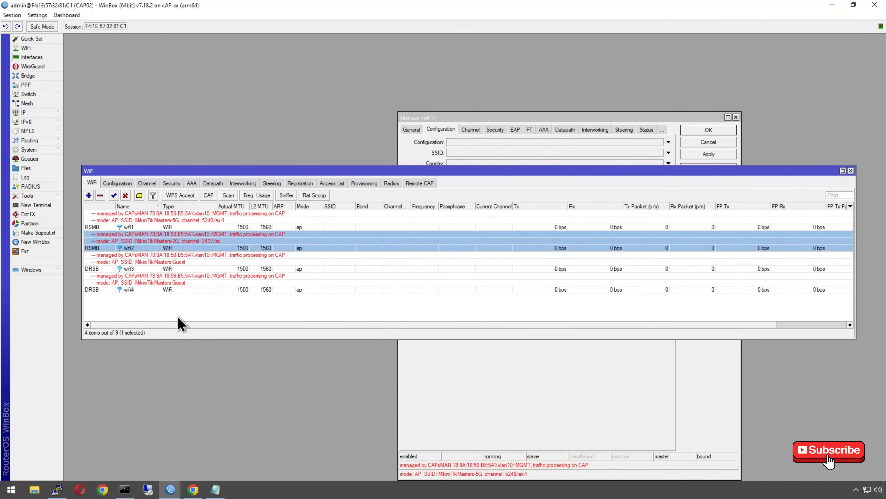
mouse_move(170, 489)
left_click(143, 465)
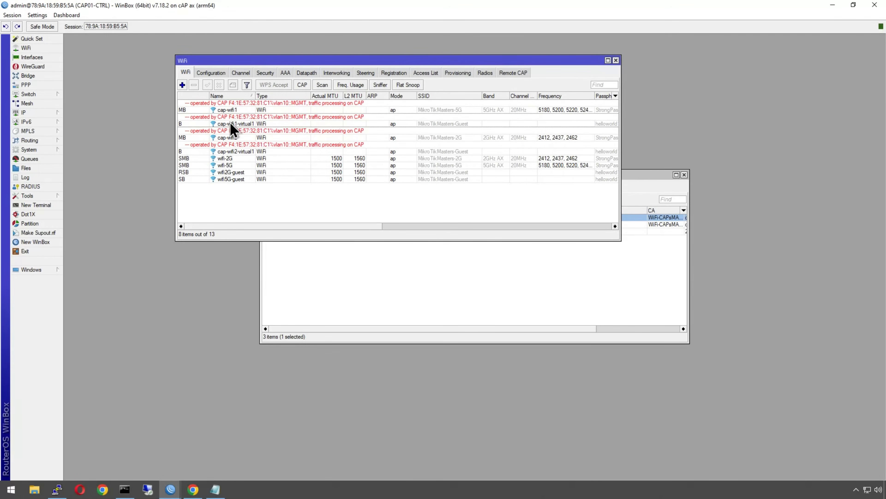
left_click(282, 107)
left_click(317, 124)
left_click(271, 137)
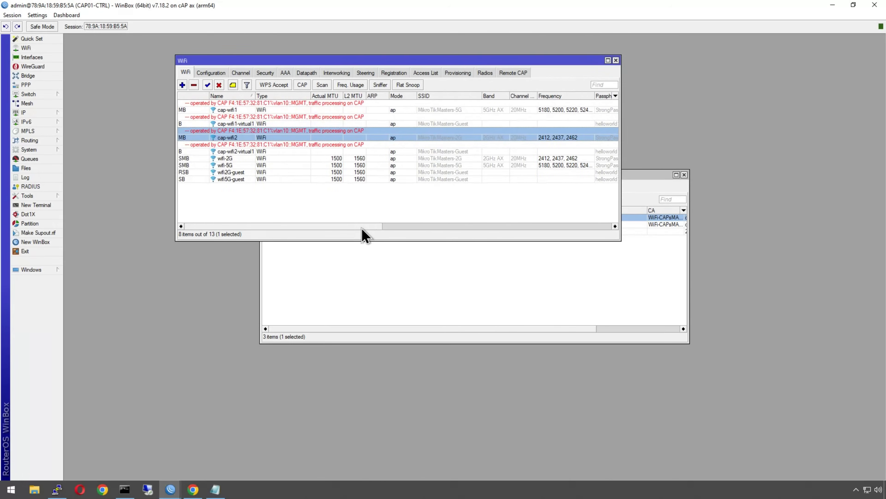
Change the SSID of cap-wifi1-virtual1 on CAP01-CTRL to MikroTikMasters-Guest-test and save it.
left_click_drag(362, 227, 380, 227)
double_click(398, 123)
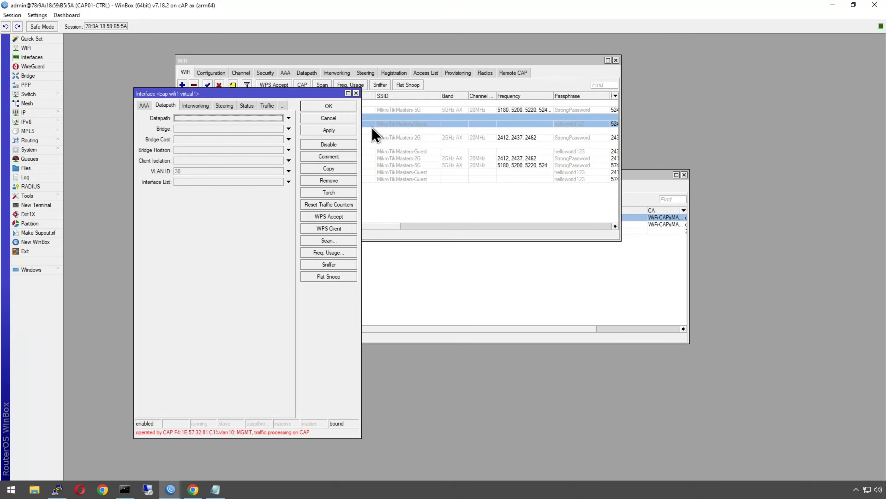
left_click(145, 106)
left_click(146, 106)
left_click(146, 105)
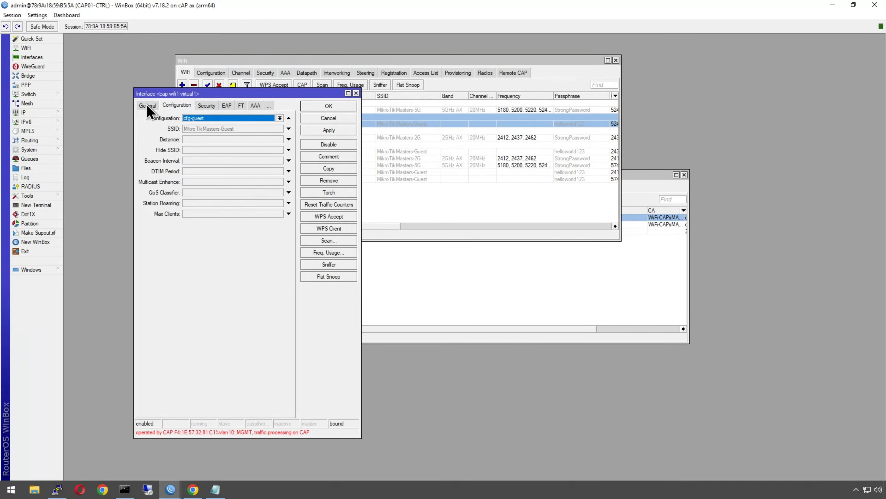
left_click(147, 106)
left_click(172, 105)
left_click(237, 128)
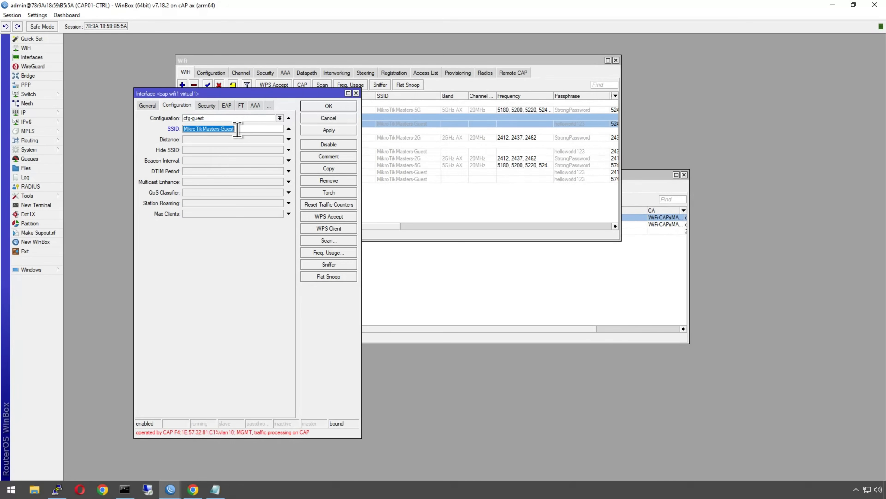
left_click(238, 128)
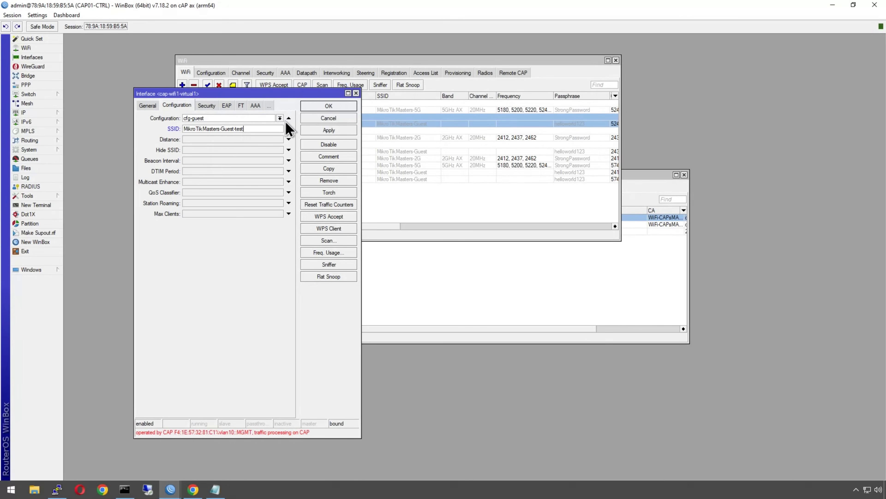
left_click(306, 108)
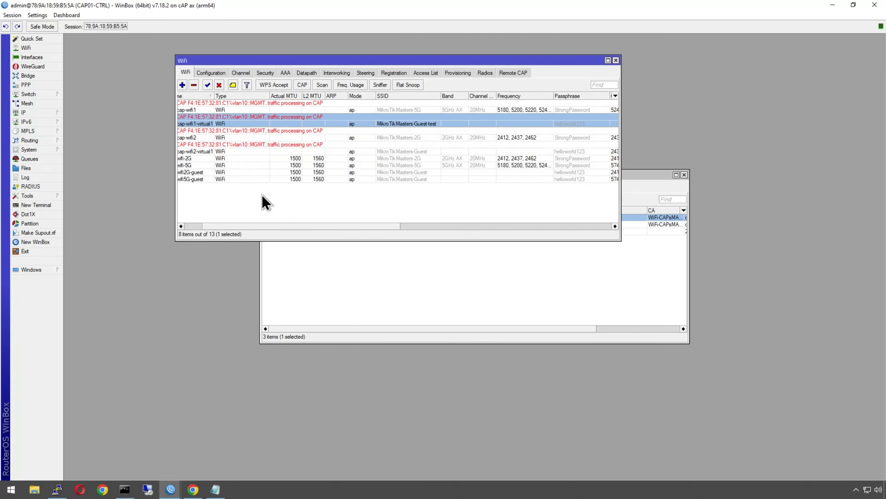
Switch to the CAP02 session and check the guest interface's SSID in the WiFi list.
mouse_move(171, 488)
left_click(206, 454)
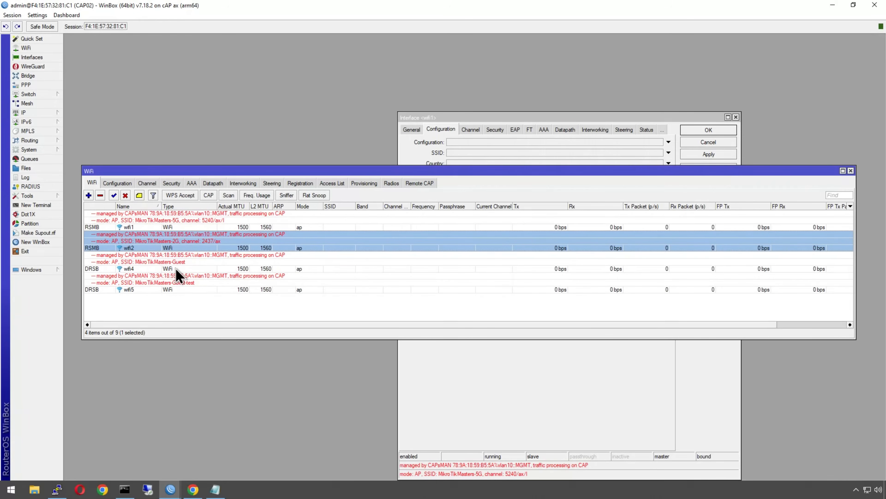
left_click(191, 284)
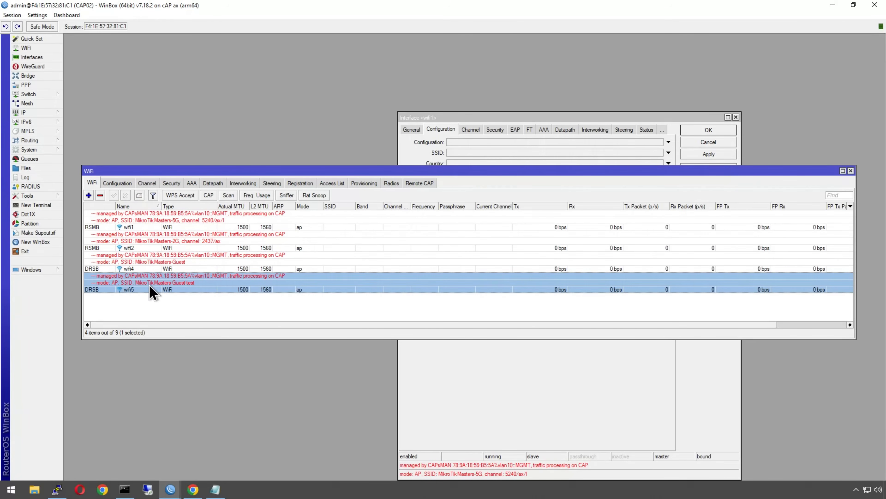
Connect the Windows computer to the MikroTikMasters-Guest-test wireless network, entering its network security key.
left_click(857, 490)
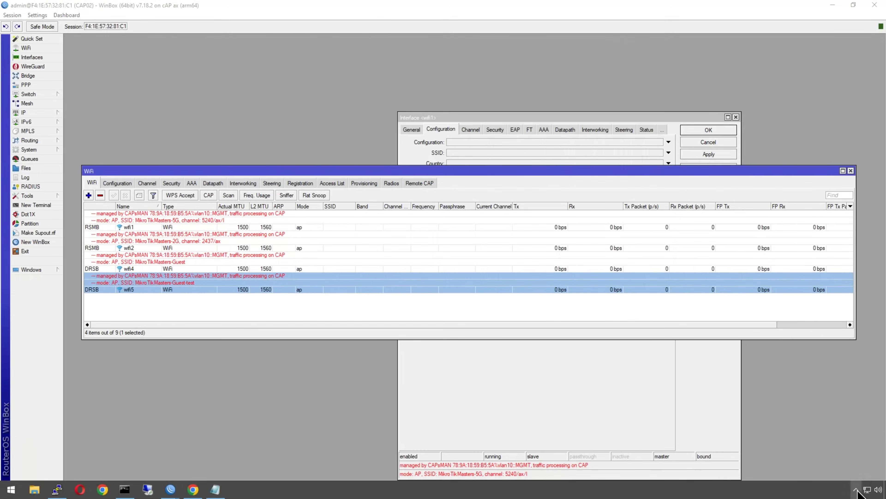
left_click(865, 492)
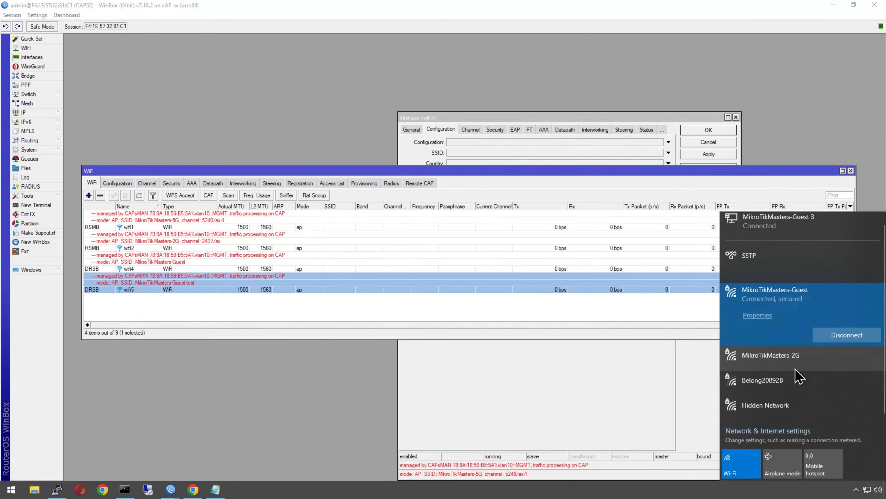
scroll(788, 391, "down", 5)
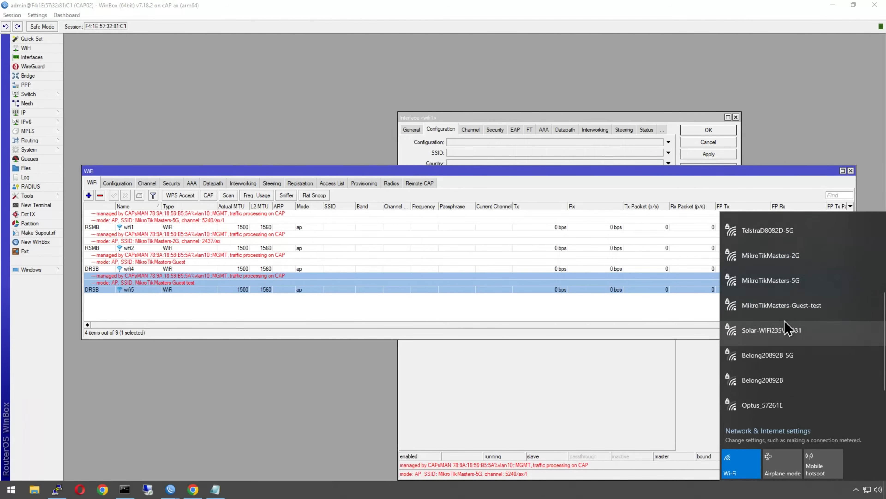
left_click(785, 307)
left_click(843, 313)
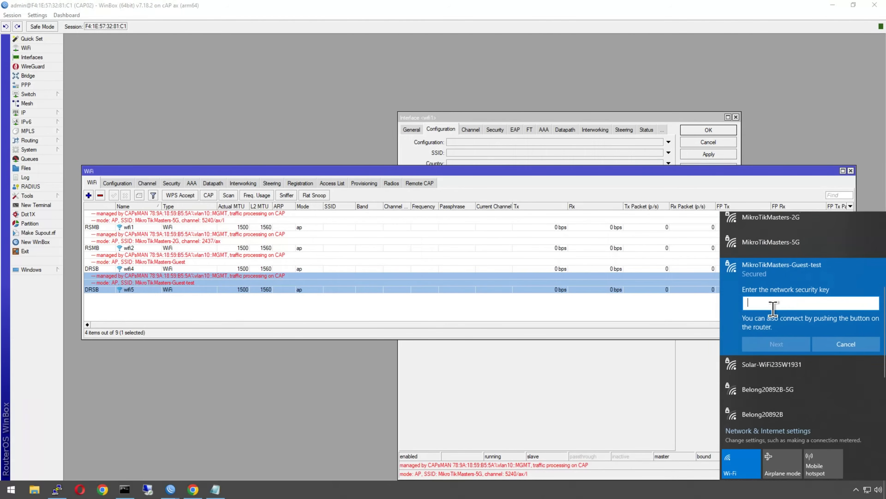
type("••••")
left_click(781, 346)
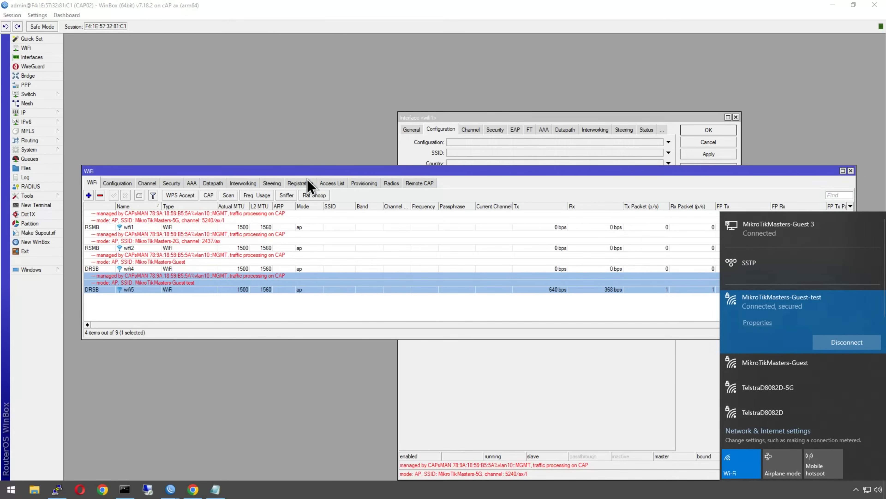
Check the WiFi registration table on CAP02, switch to the CAP01-CTRL session, and inspect the connected client there.
left_click(301, 183)
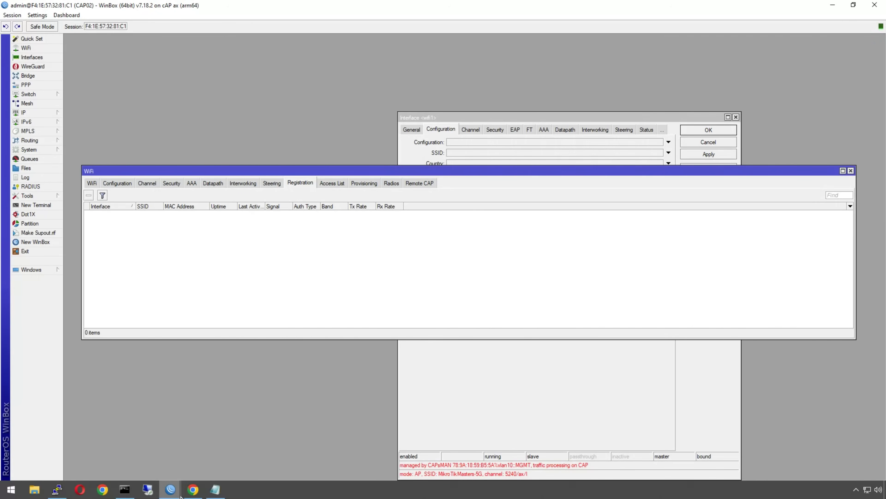
mouse_move(171, 489)
left_click(148, 457)
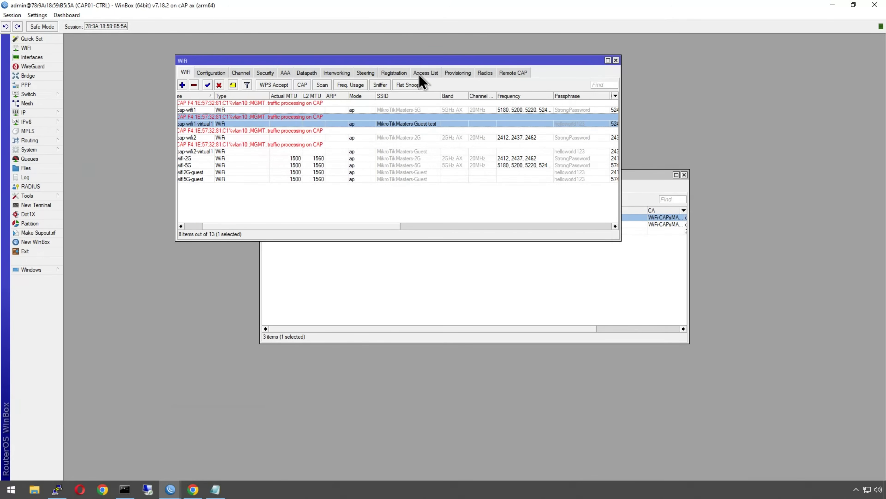
left_click(401, 74)
left_click(235, 103)
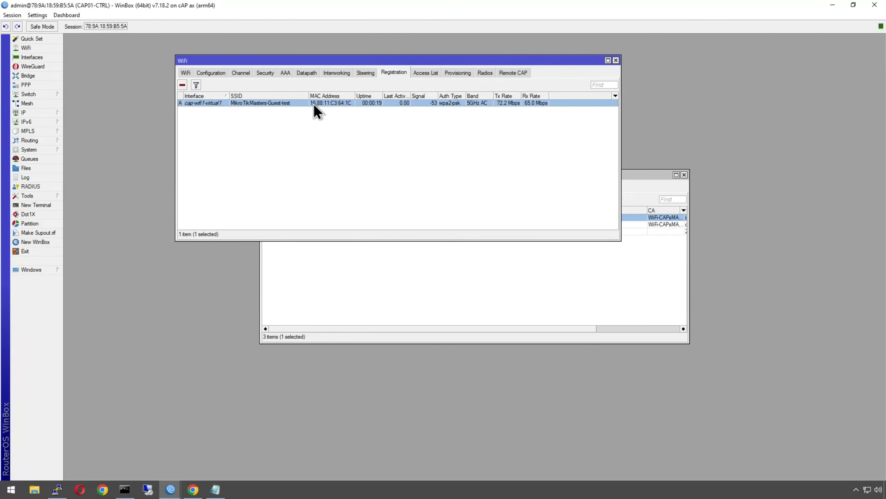
Remove the custom SSID from cap-wifi1-virtual1 so it uses the one from cfg-guest, and save the interface.
left_click(187, 72)
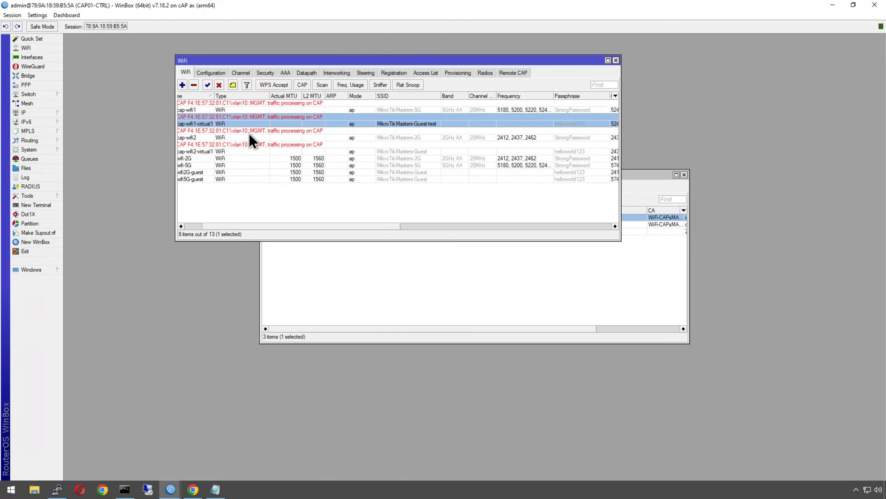
double_click(401, 125)
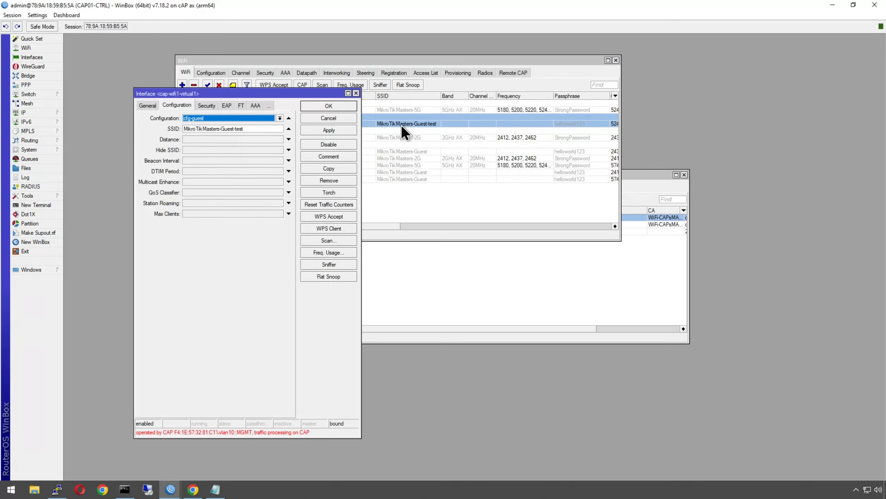
left_click(290, 130)
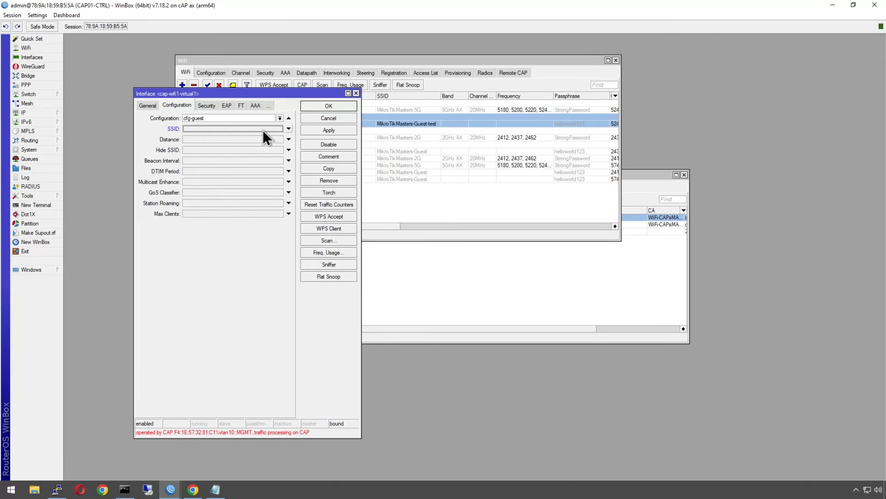
left_click(317, 131)
left_click(318, 107)
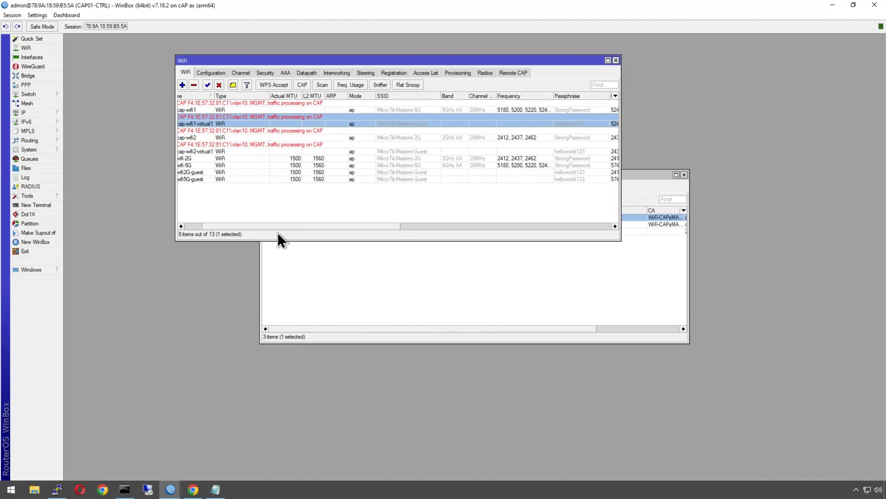
Examine the bridge VLAN entries and lan_bridge on CAP01-CTRL alongside the WiFi interface list.
mouse_move(204, 227)
left_mouse_down()
mouse_move(188, 226)
mouse_move(195, 230)
left_mouse_up()
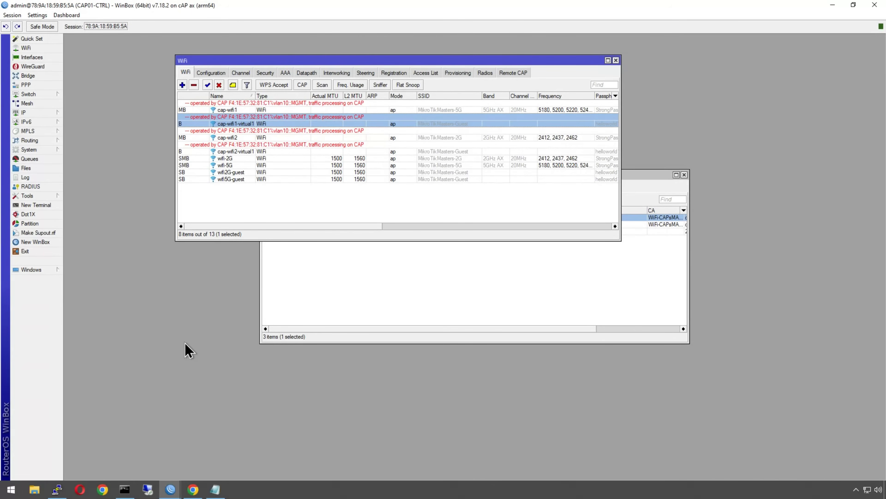
left_click(53, 76)
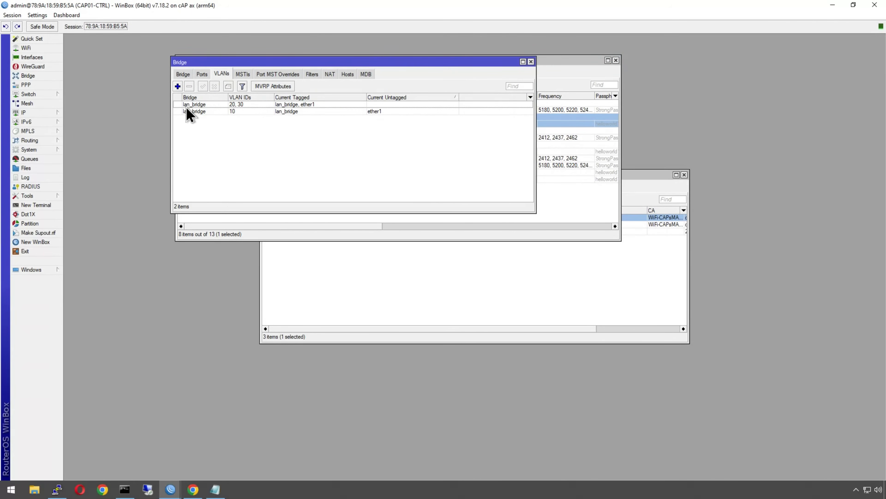
left_click(184, 75)
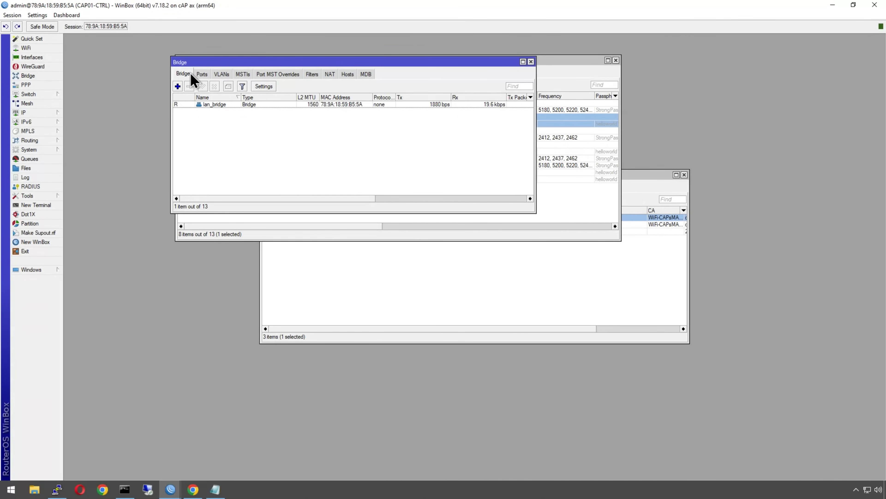
left_click_drag(207, 63, 148, 266)
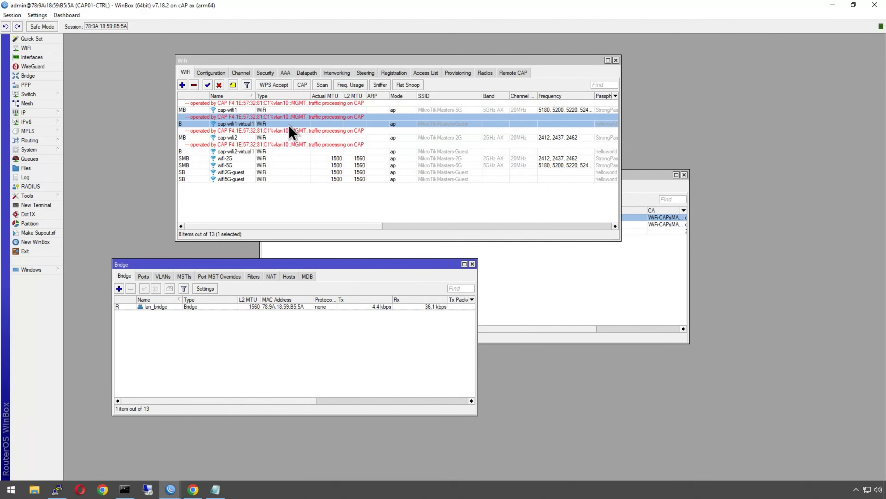
Review the bridge and VLAN ID settings of datapath-corp, and widen the Name column to read both datapath names.
left_click(311, 75)
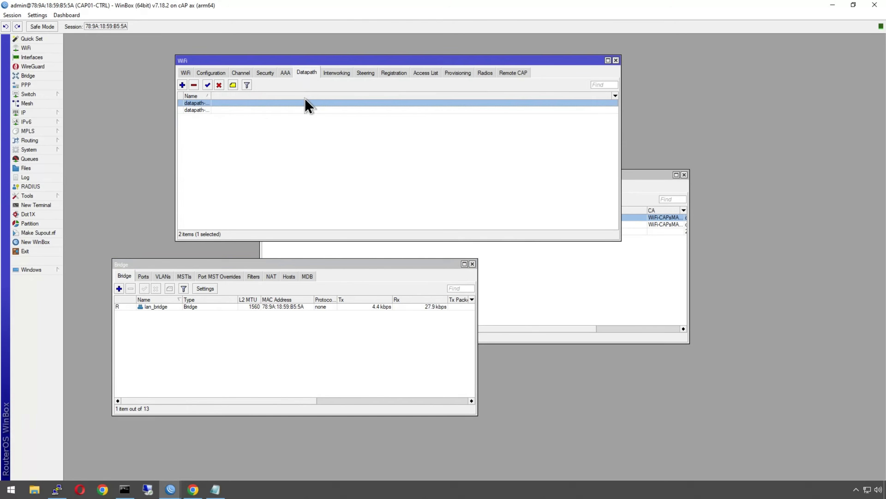
double_click(276, 104)
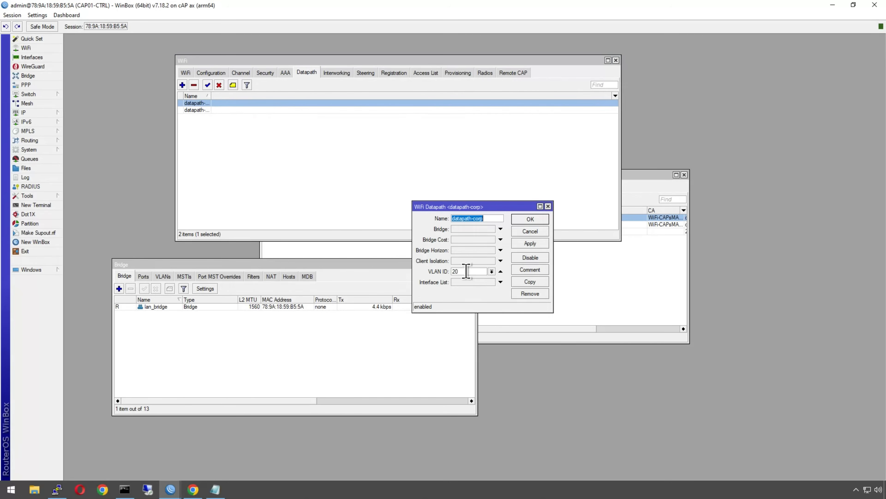
left_click(531, 218)
double_click(200, 104)
left_click(534, 223)
left_click(283, 150)
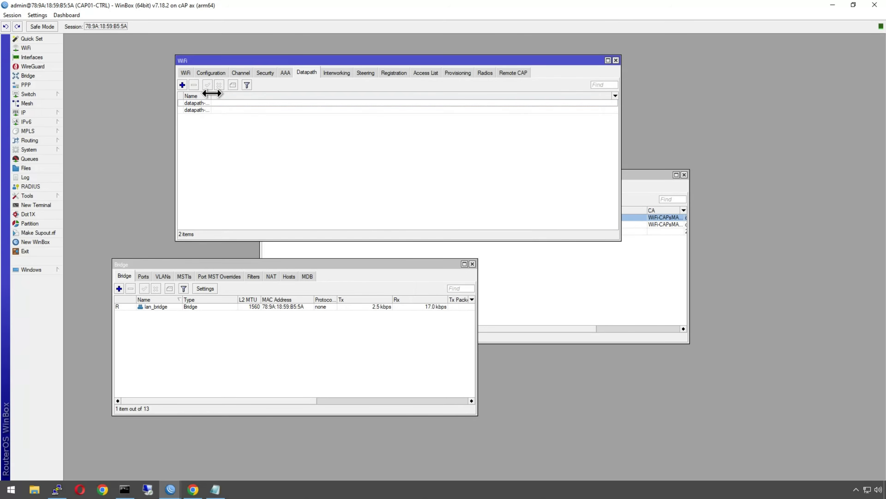
left_click_drag(211, 95, 243, 95)
left_click_drag(191, 264, 249, 258)
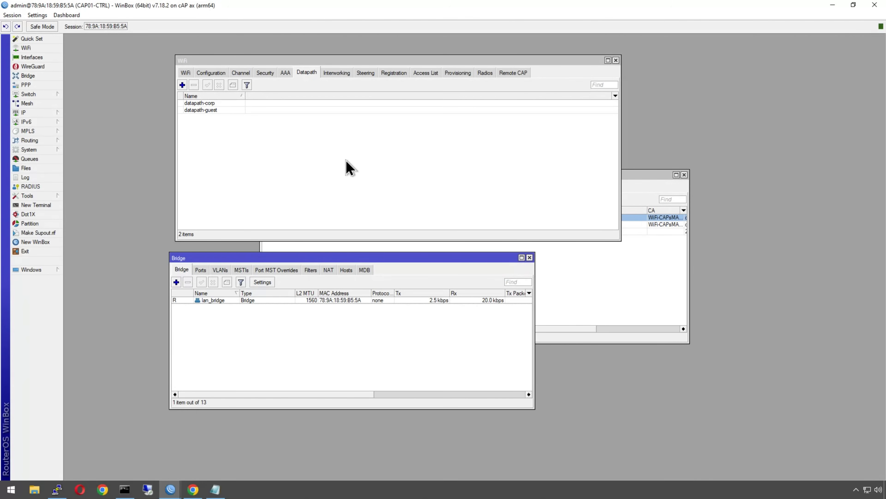
Close the Bridge, certificate and WiFi windows on CAP01-CTRL.
left_click(529, 258)
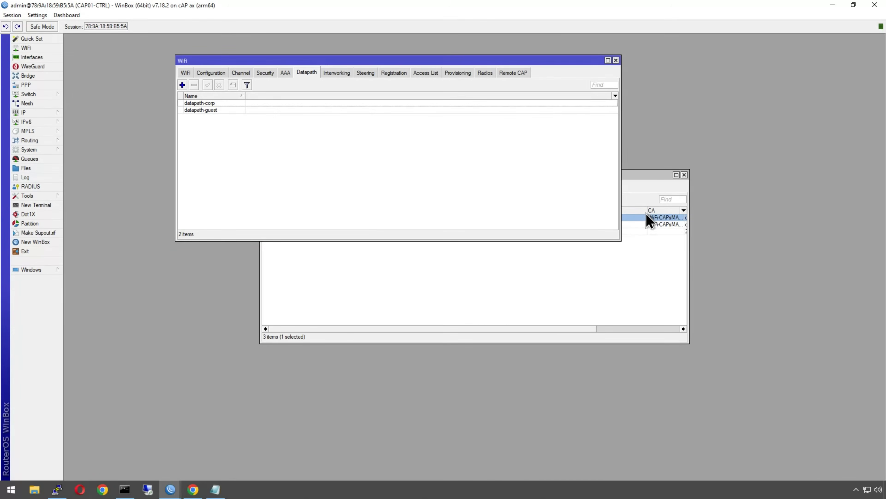
left_click(684, 175)
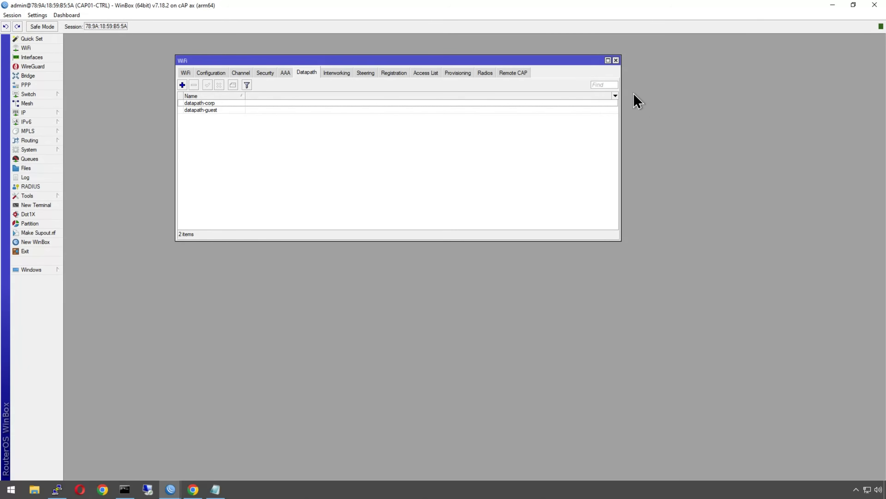
left_click(617, 61)
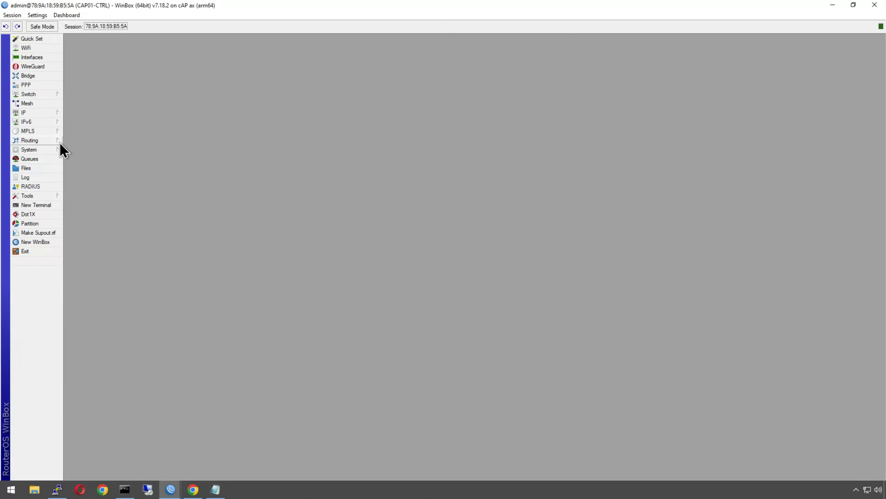
Switch to the CAP02 session and close its WiFi and wifi1 interface windows.
mouse_move(171, 489)
left_click(210, 461)
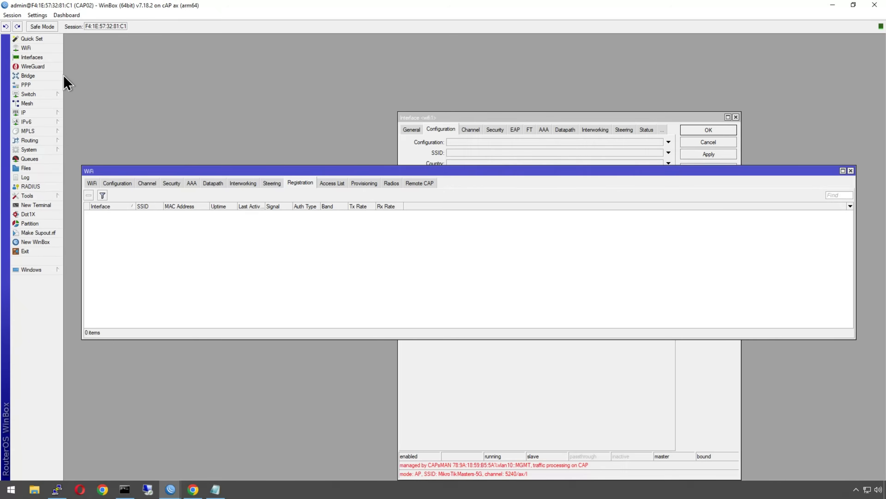
left_click(851, 171)
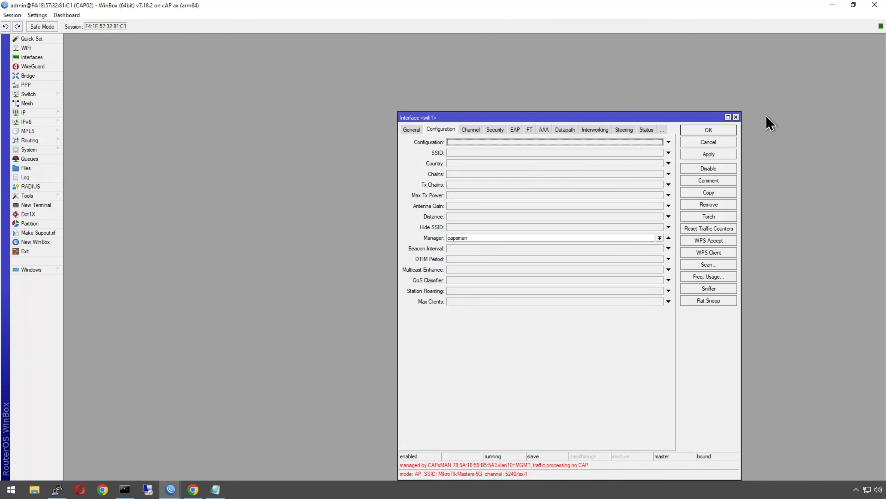
left_click(736, 117)
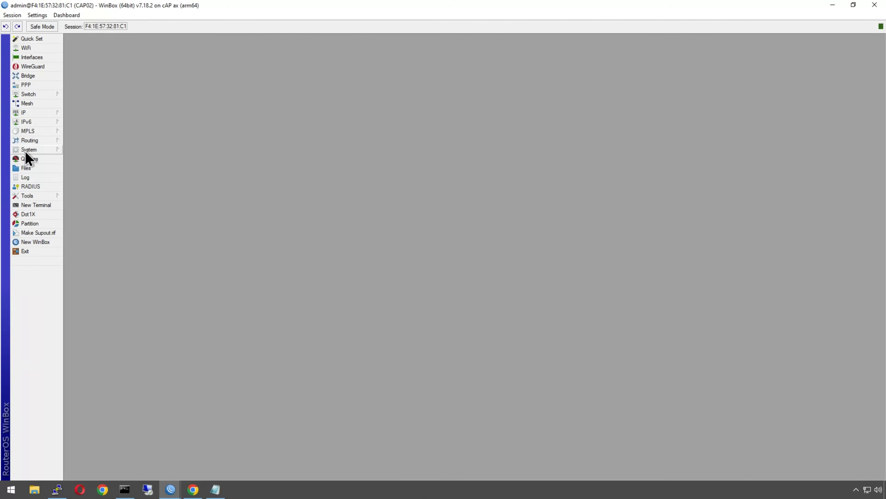
Open a terminal on CAP02 and log in as admin, completing the account password prompt.
left_click(30, 204)
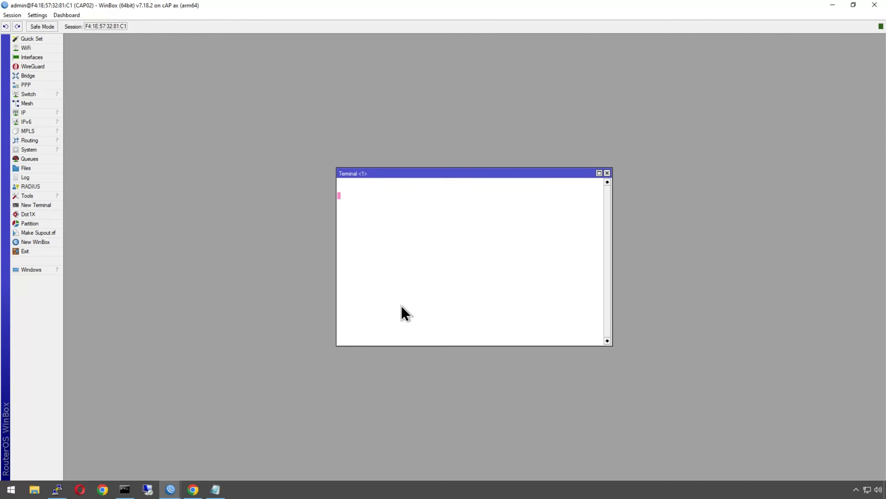
type("admin")
key("Return")
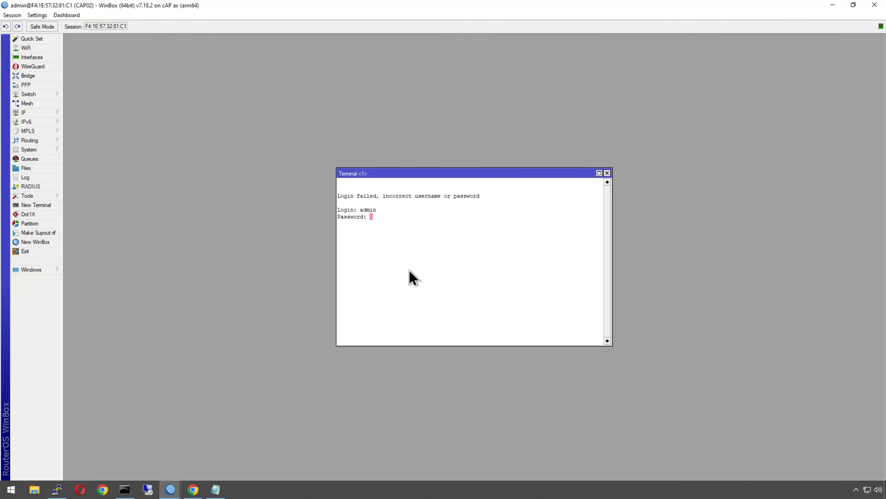
key("Return")
Compose the command "export show-sensitive file=cap-config" on CAP02, discard it without running it, and close the terminal.
type("export ")
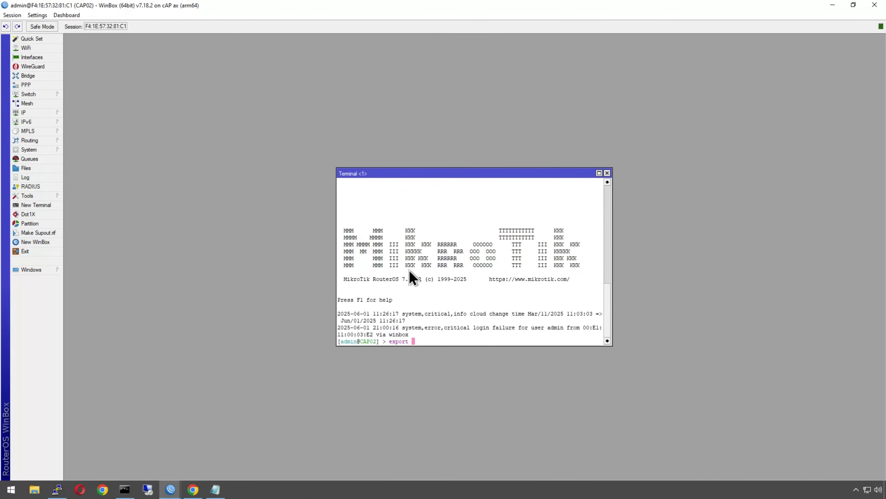
type("show-sensitive file=cap-config")
key("BackSpace")
key("BackSpace")
key("BackSpace")
key("BackSpace")
key("BackSpace")
key("BackSpace")
key("BackSpace")
key("BackSpace")
key("BackSpace")
key("BackSpace")
key("BackSpace")
key("BackSpace")
key("BackSpace")
key("BackSpace")
key("BackSpace")
key("BackSpace")
key("BackSpace")
key("BackSpace")
key("BackSpace")
key("BackSpace")
left_click(608, 173)
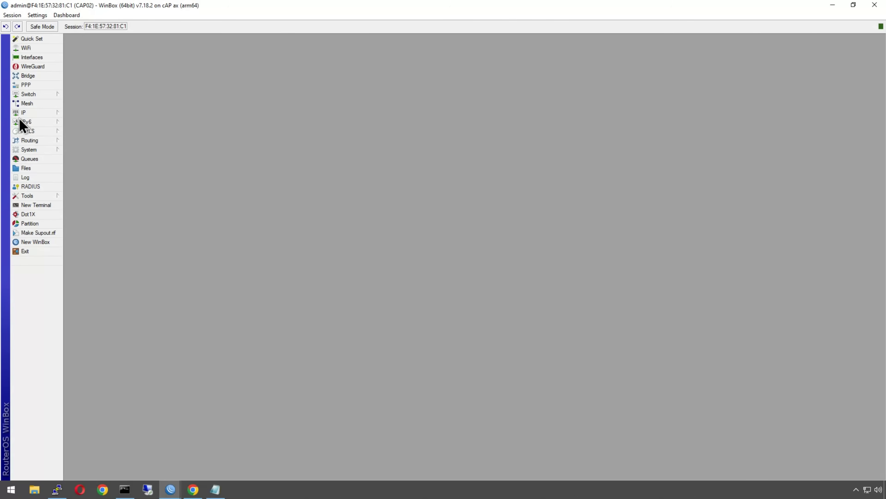